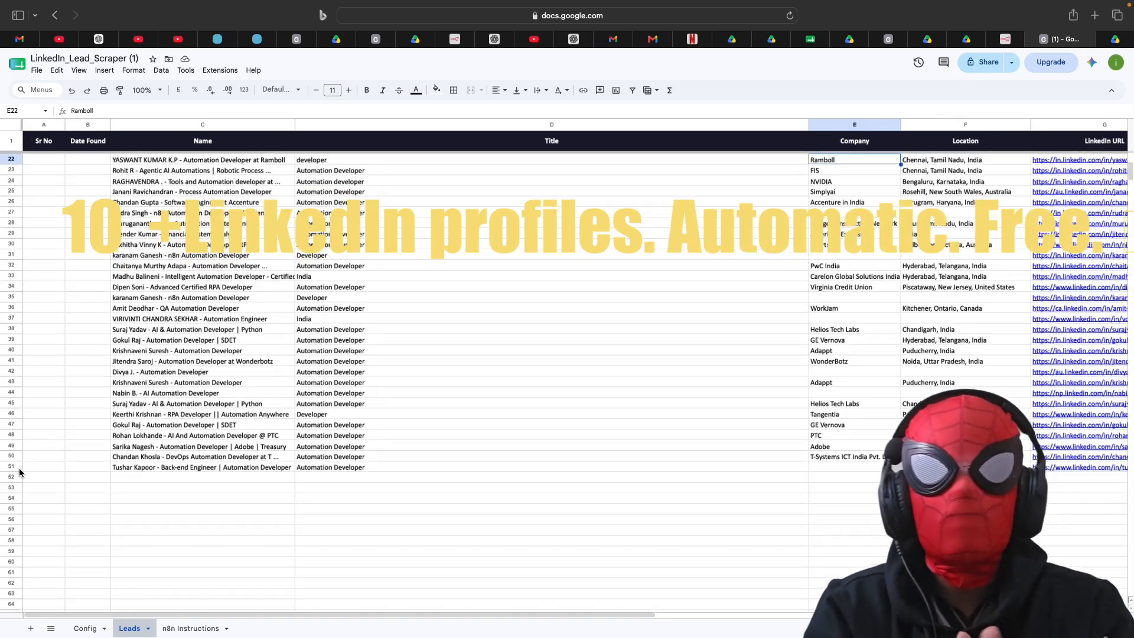
# Step: Look over the names, titles, companies and LinkedIn URLs collected in the Leads sheet
pyautogui.scroll(4, 198, 462)
pyautogui.click(167, 182)
pyautogui.click(198, 241)
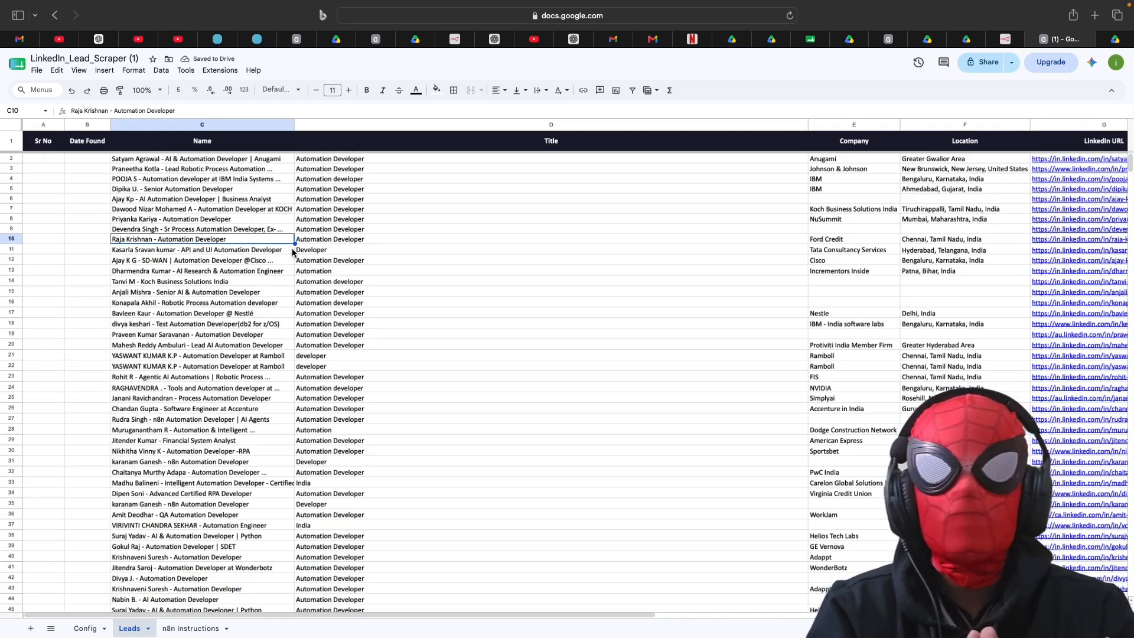
pyautogui.click(426, 260)
pyautogui.hscroll(4, 783, 221)
pyautogui.click(615, 178)
pyautogui.click(647, 229)
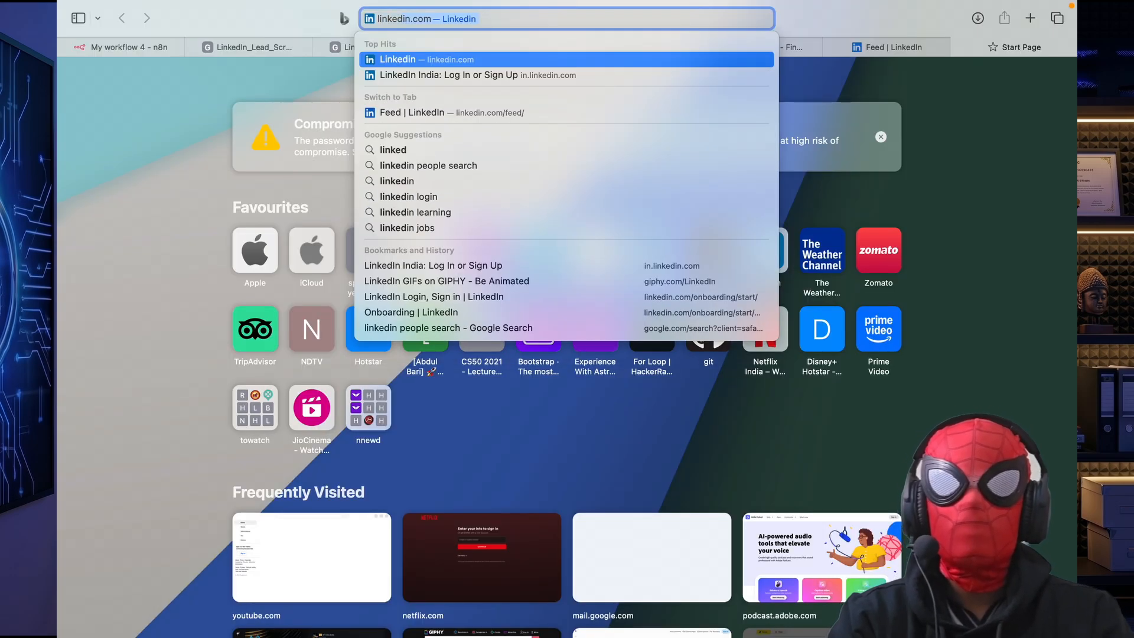
# Step: Open LinkedIn, restrict the "Automation loper" search to People and look through the listed profiles
pyautogui.press('Return')
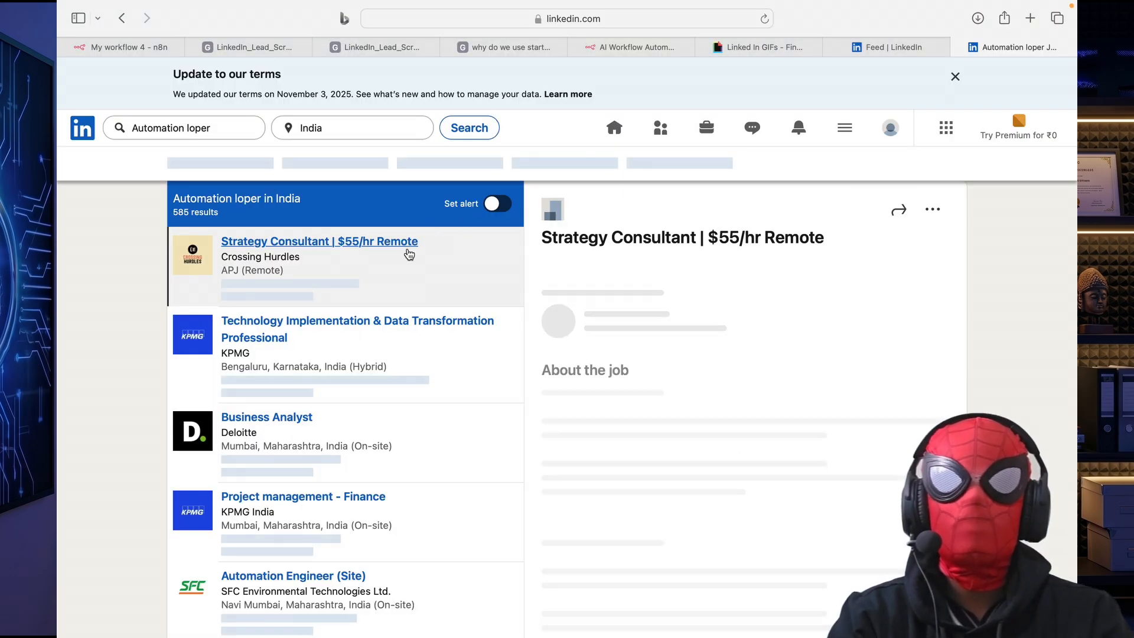
pyautogui.hscroll(-5, 409, 254)
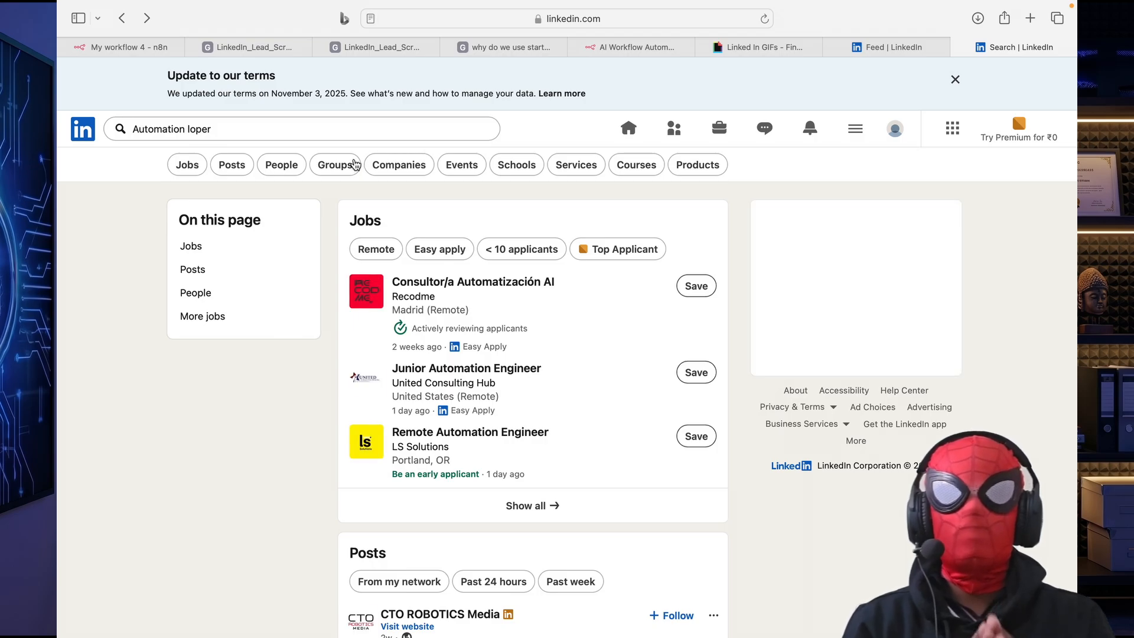
pyautogui.click(282, 166)
pyautogui.scroll(-5, 426, 224)
pyautogui.scroll(5, 354, 266)
pyautogui.scroll(-3, 354, 266)
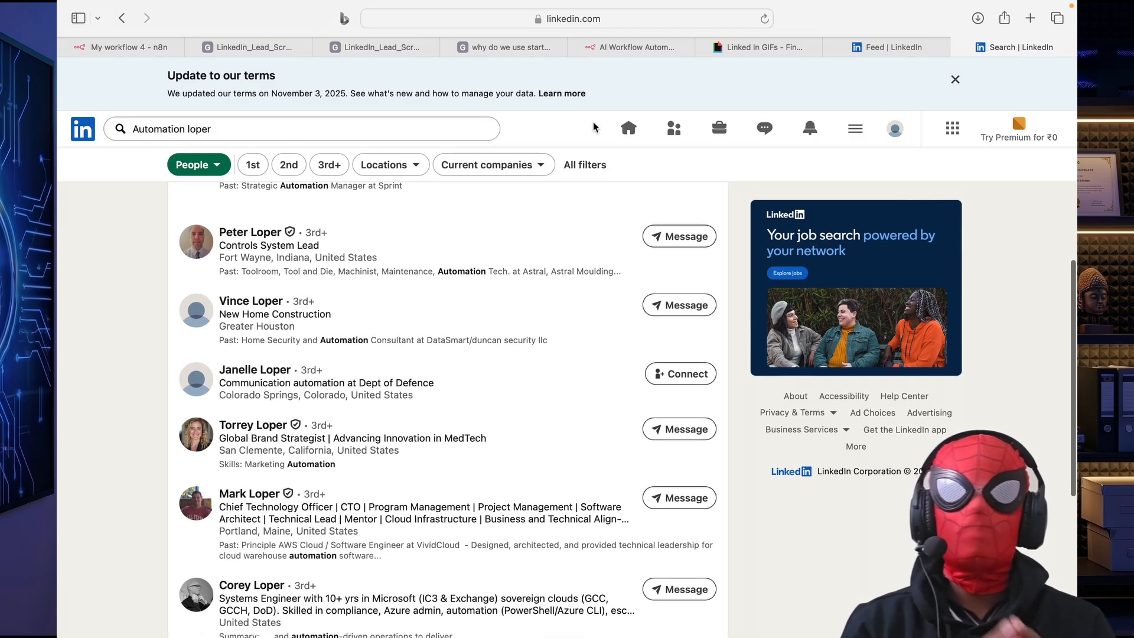
# Step: Filter the LinkedIn people results to 1st connections located in United States and show the results
pyautogui.click(582, 168)
pyautogui.click(727, 136)
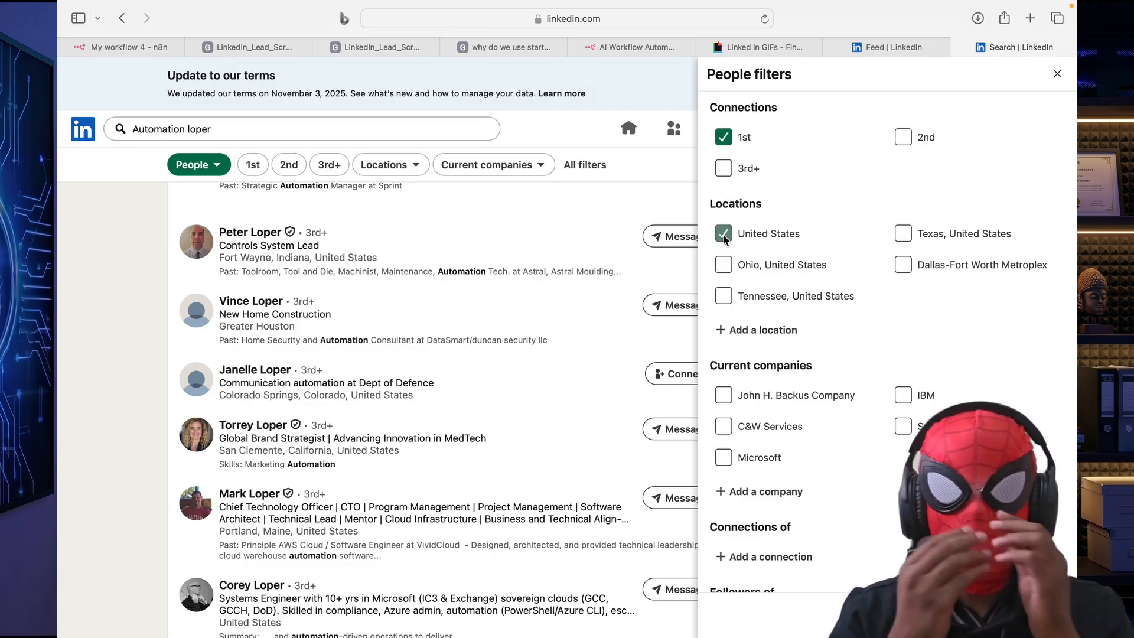
pyautogui.click(1025, 615)
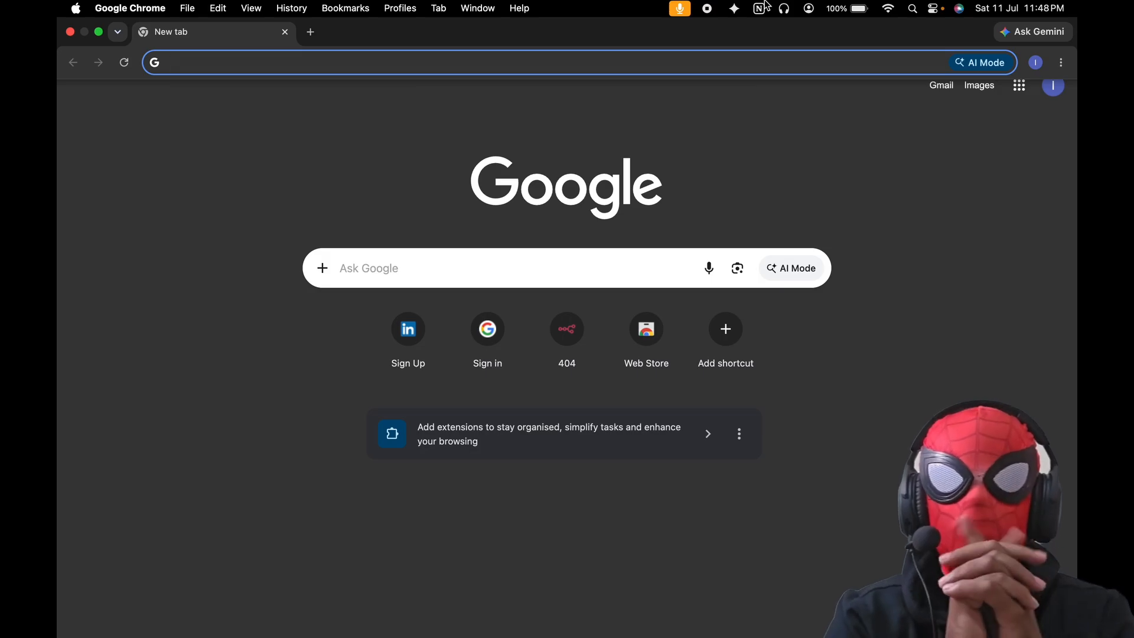
# Step: Search Google in Chrome for site:linkedin.com/in "Automation Developer" "india" and look through the first page of profiles
pyautogui.click(490, 63)
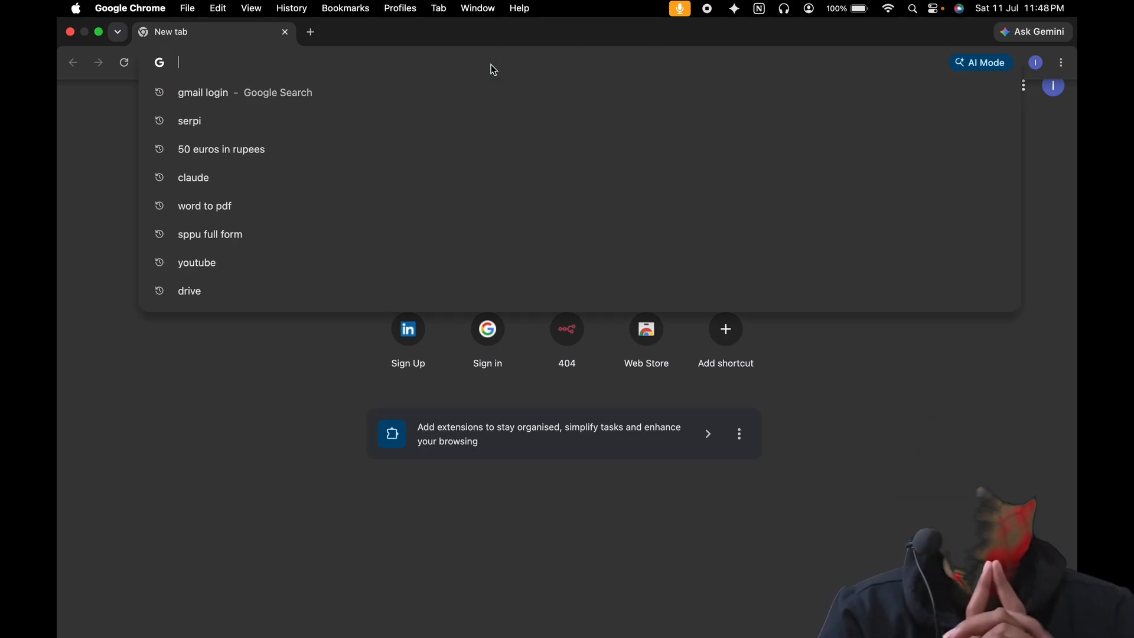
pyautogui.write('site:l')
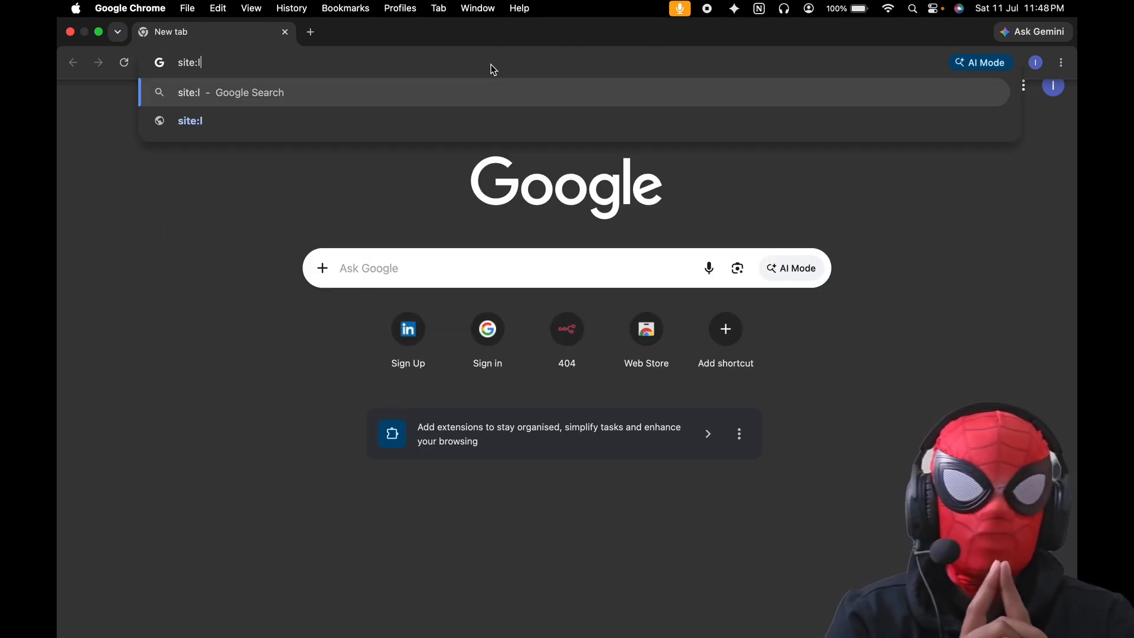
pyautogui.write('inkedin.com')
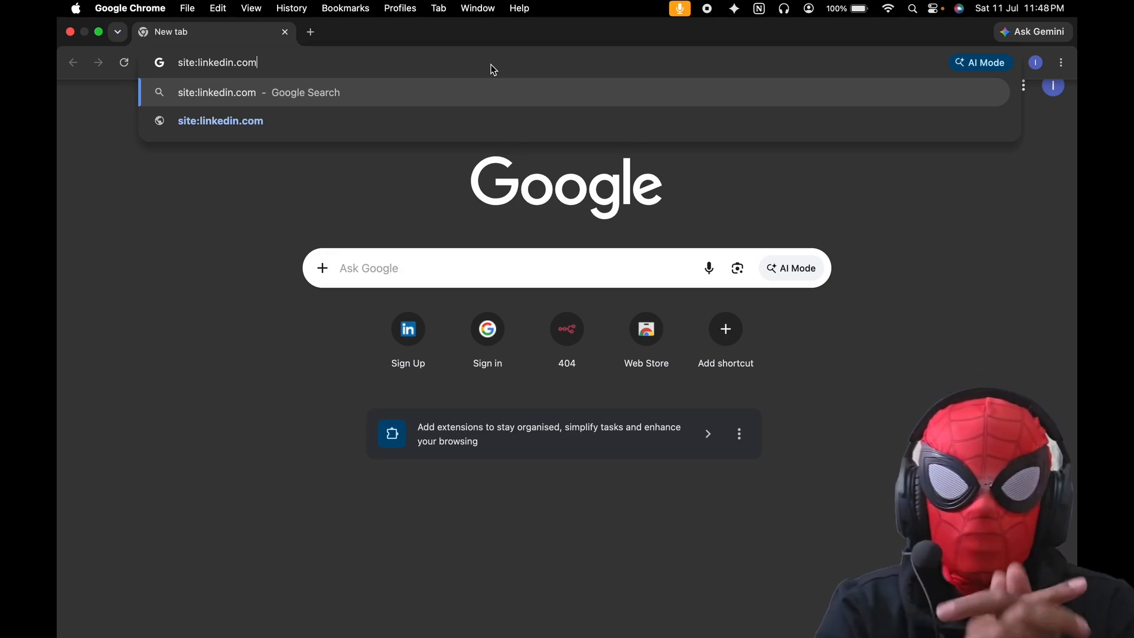
pyautogui.write('/in "Automation D')
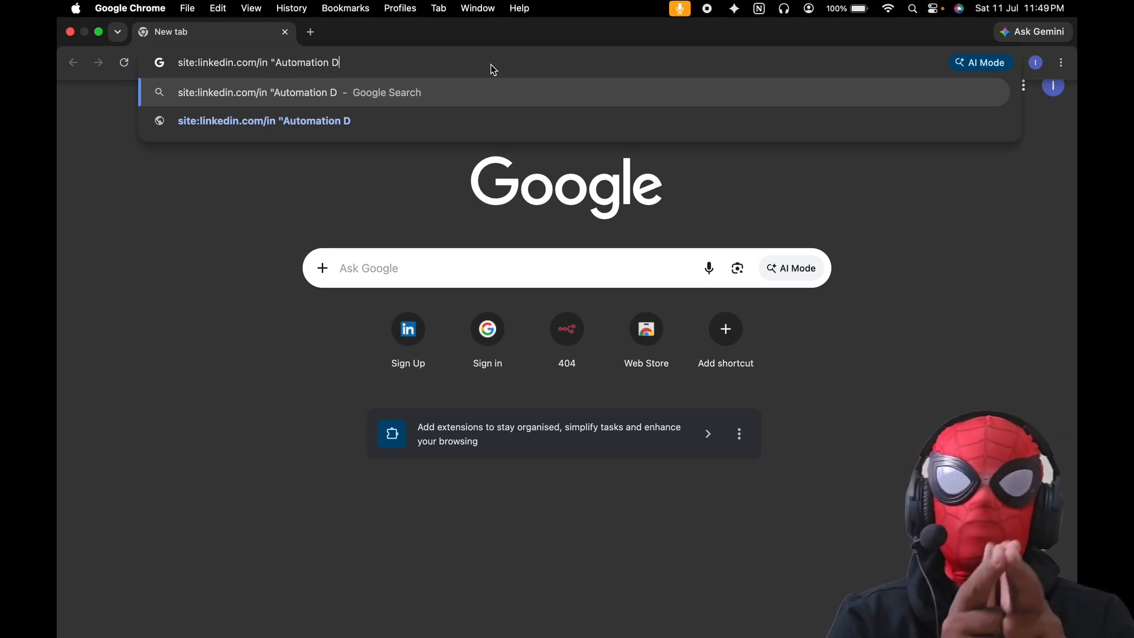
pyautogui.write('eveloper" "india')
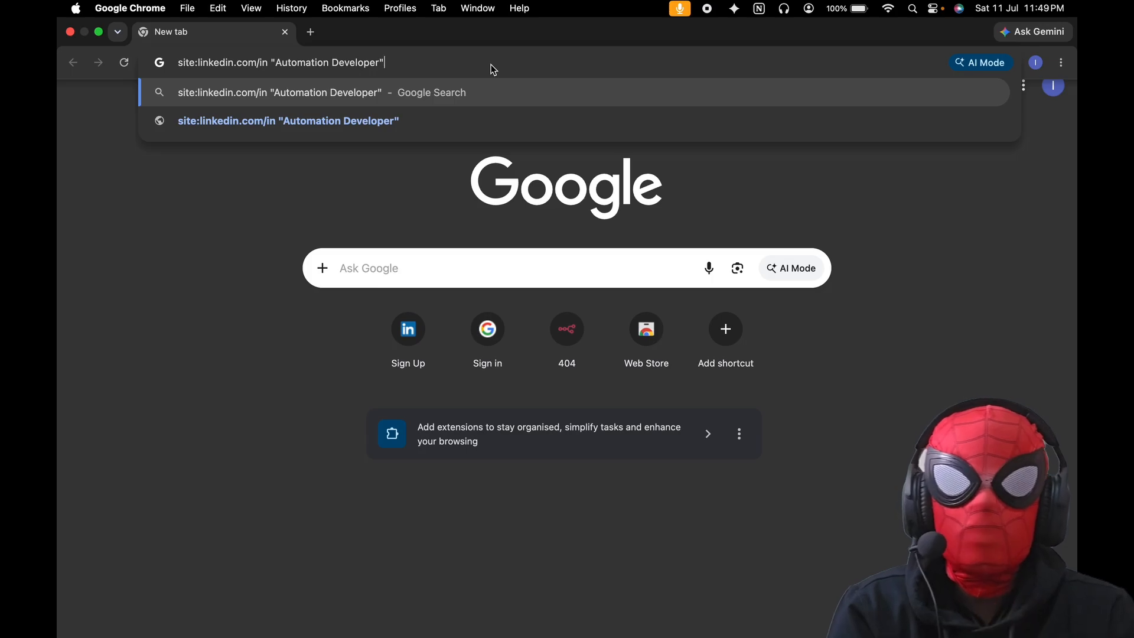
pyautogui.write('"')
pyautogui.press('Return')
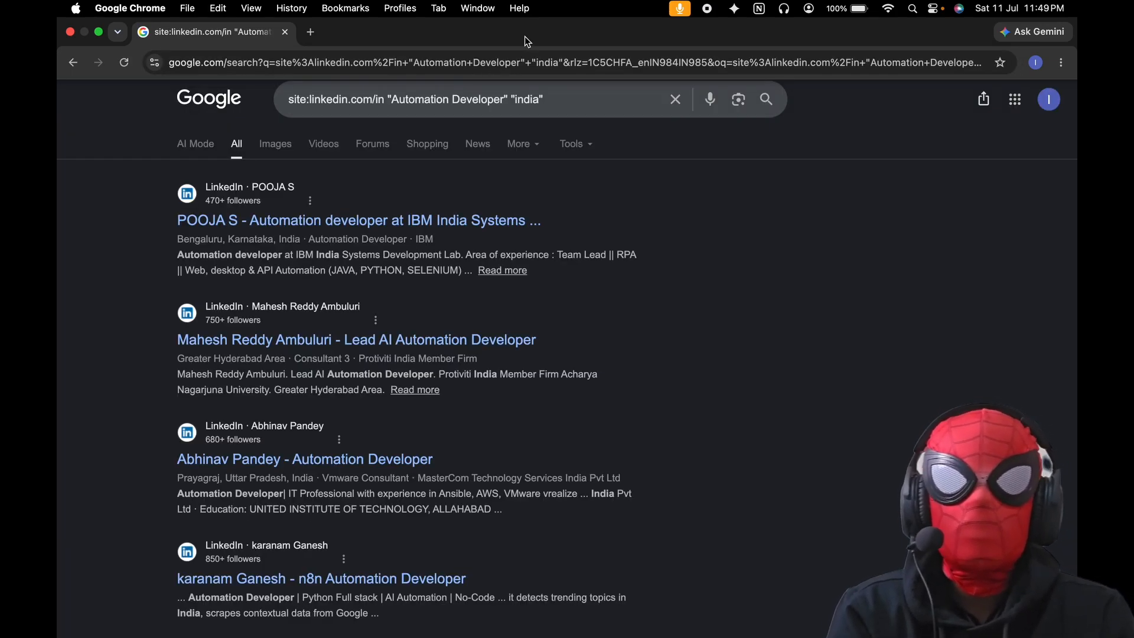
pyautogui.scroll(-1, 447, 178)
pyautogui.scroll(-10, 225, 201)
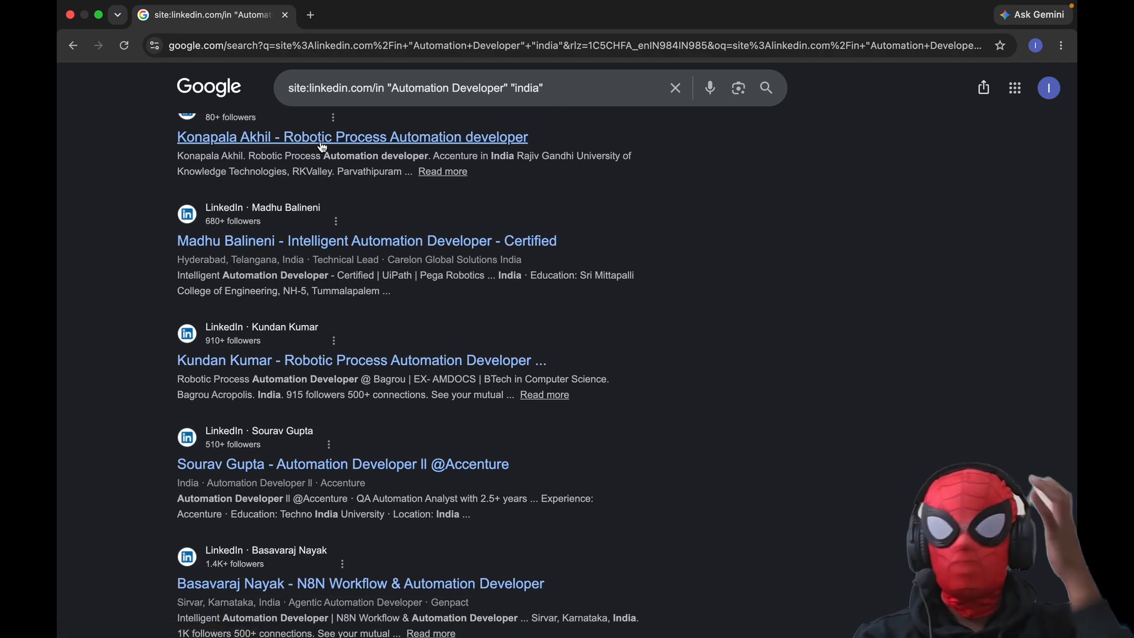
pyautogui.scroll(-3, 423, 371)
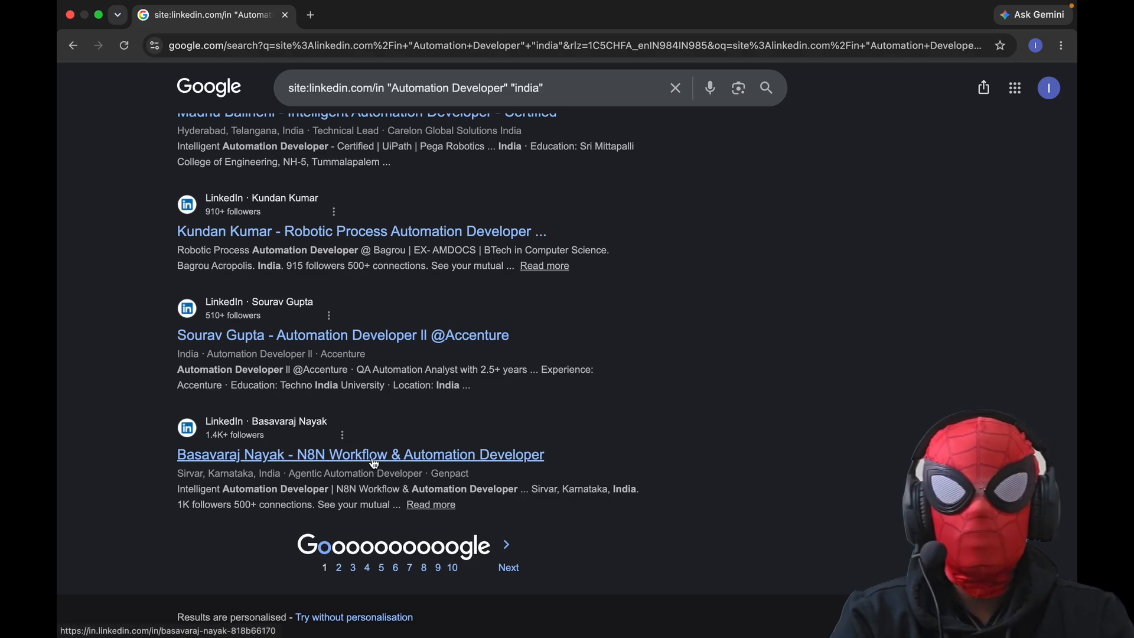
pyautogui.scroll(-1, 395, 460)
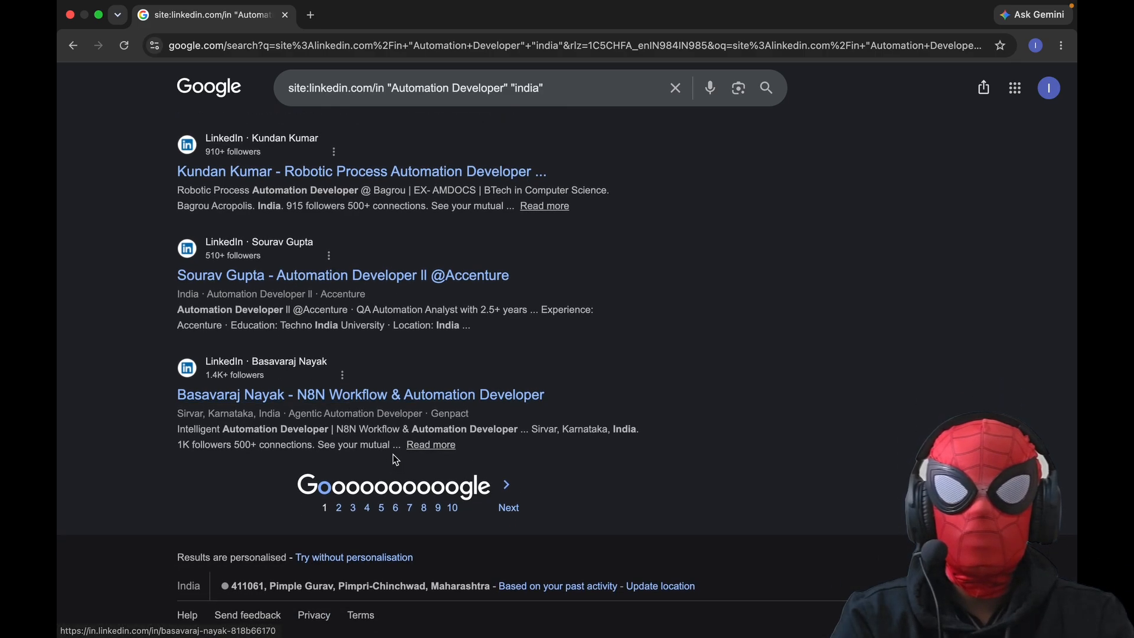
pyautogui.scroll(4, 395, 460)
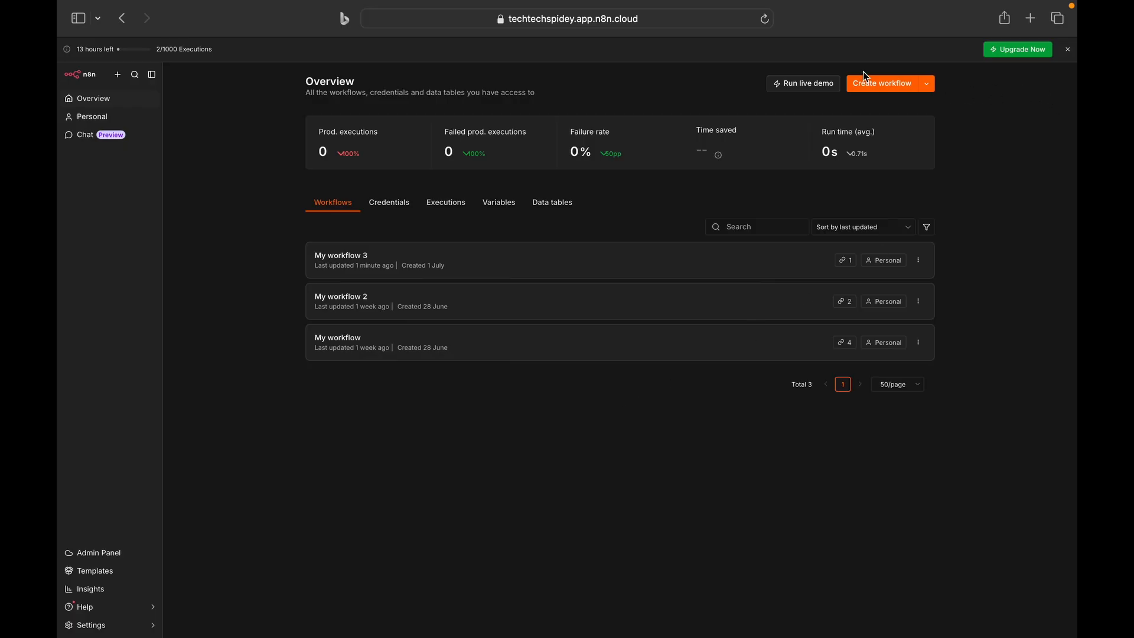
# Step: Create a new workflow in n8n with an on-a-schedule trigger as its first step
pyautogui.click(872, 85)
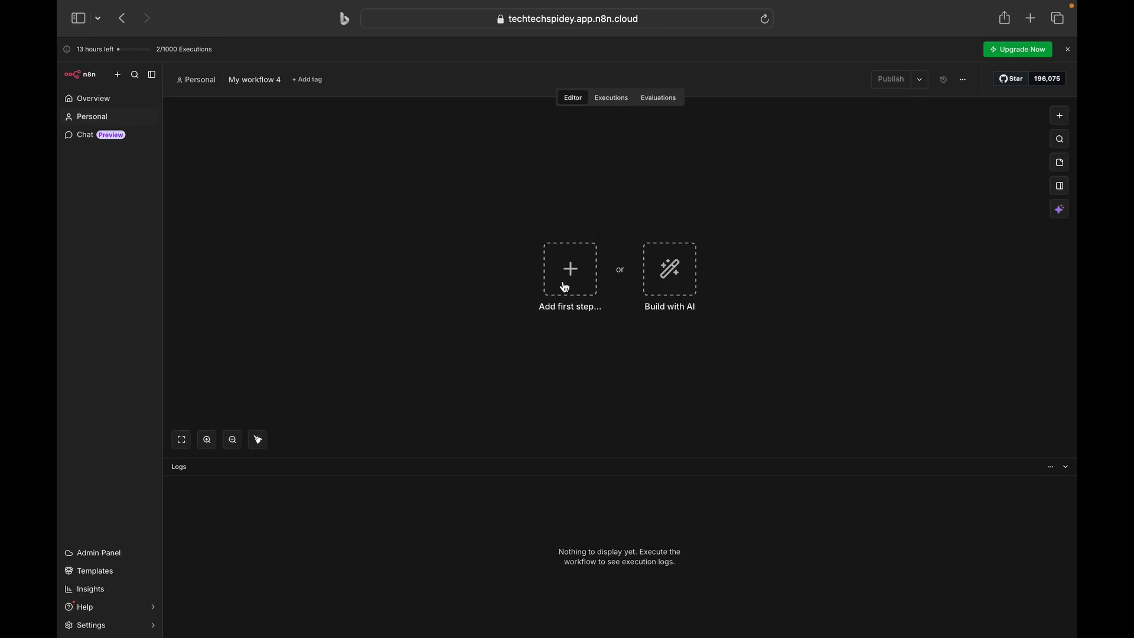
pyautogui.click(565, 287)
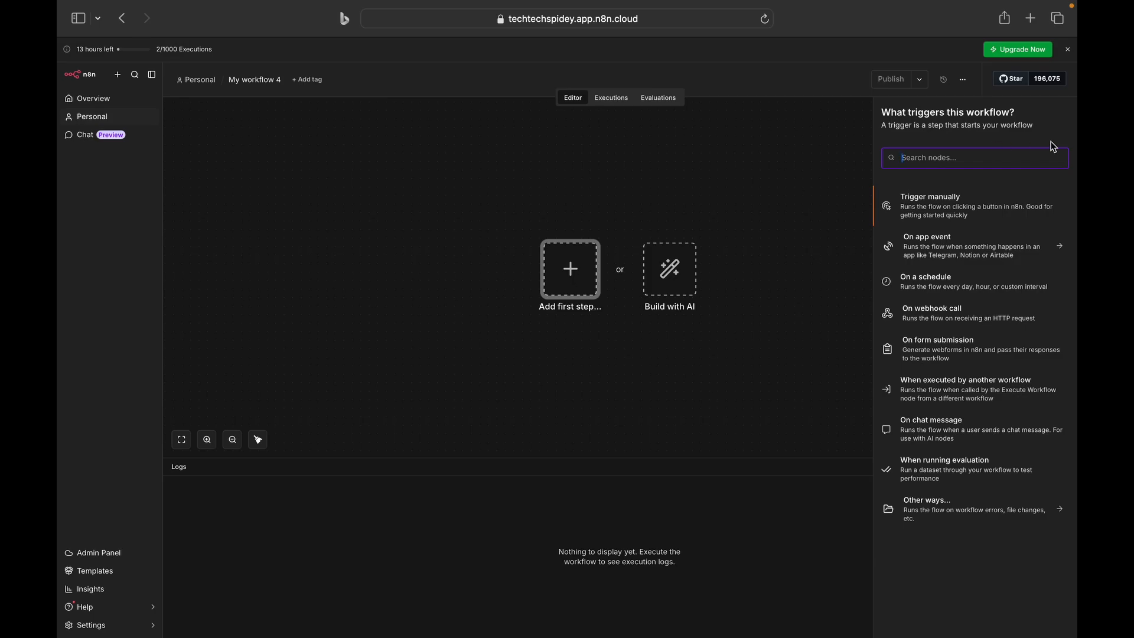
pyautogui.click(932, 281)
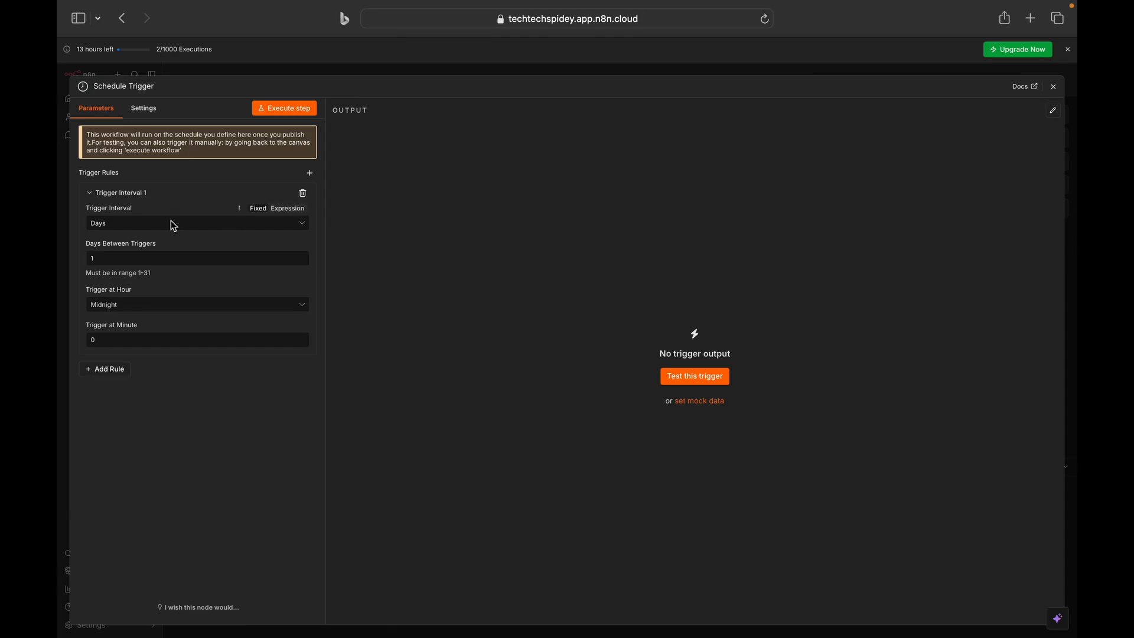
# Step: Choose the hour at which the Schedule Trigger runs, with its interval in days
pyautogui.click(130, 253)
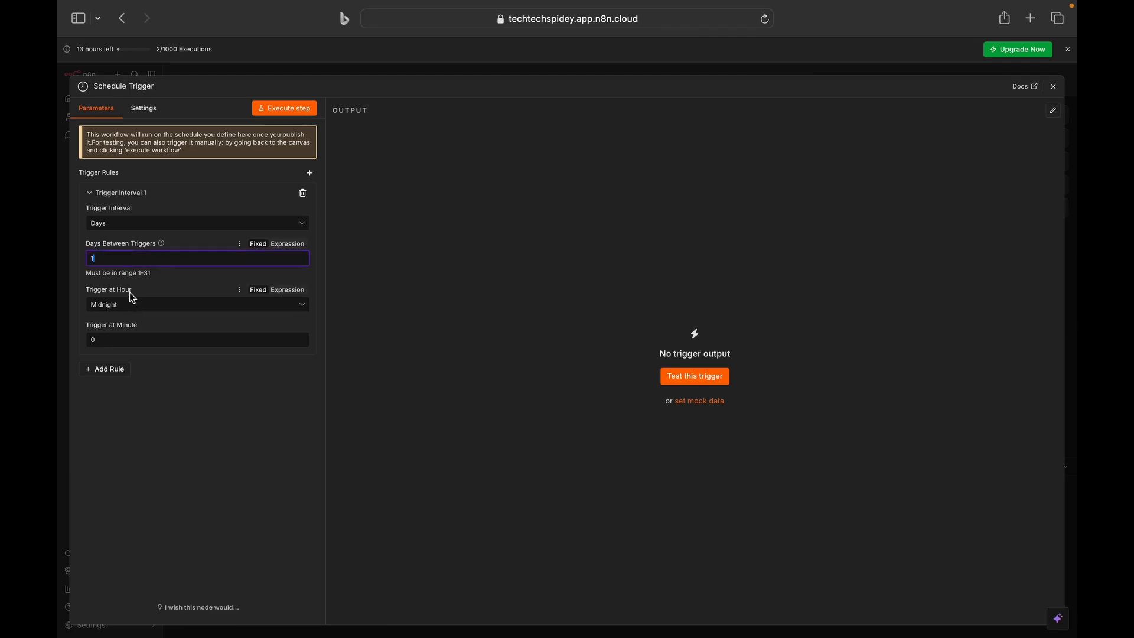
pyautogui.click(158, 306)
pyautogui.scroll(-3, 183, 418)
pyautogui.click(183, 418)
pyautogui.click(143, 313)
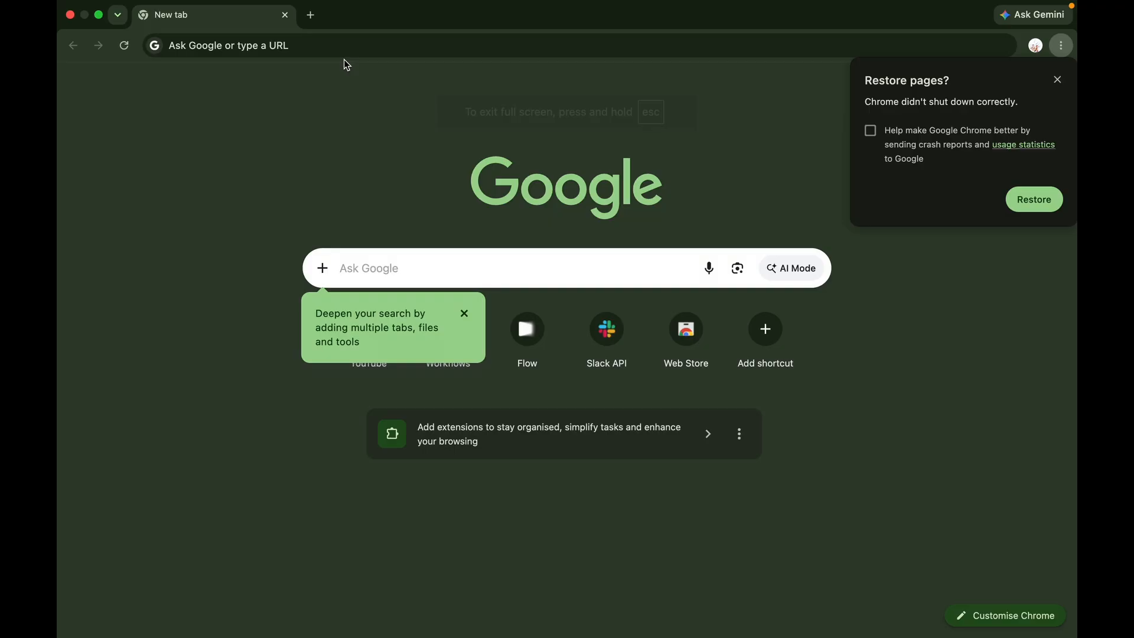
# Step: Search the web for SERP API in a new Chrome tab, open the serpapi.com website and dismiss the page-restore prompt
pyautogui.press('super+t')
pyautogui.write('serp apu')
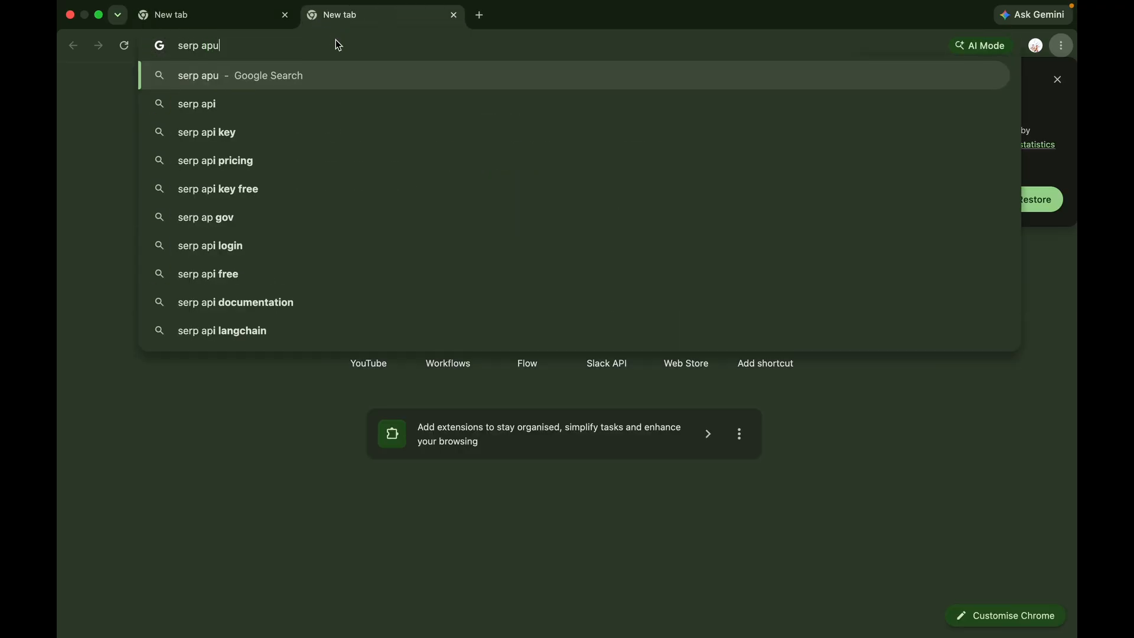
pyautogui.press('Return')
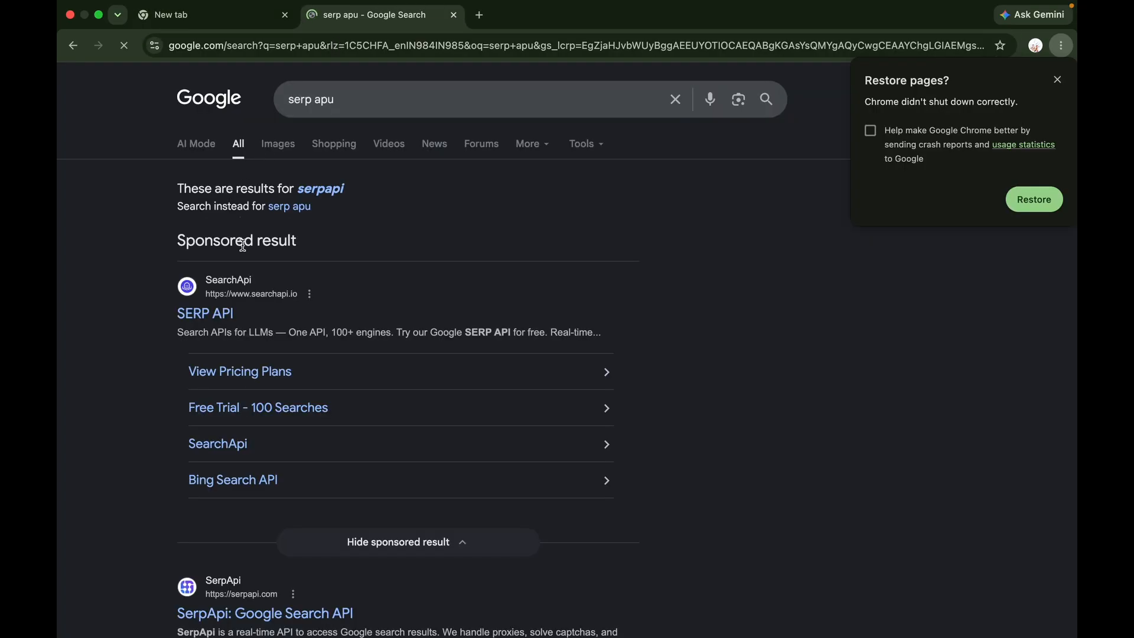
pyautogui.click(204, 315)
pyautogui.hscroll(-5, 494, 309)
pyautogui.scroll(-3, 278, 500)
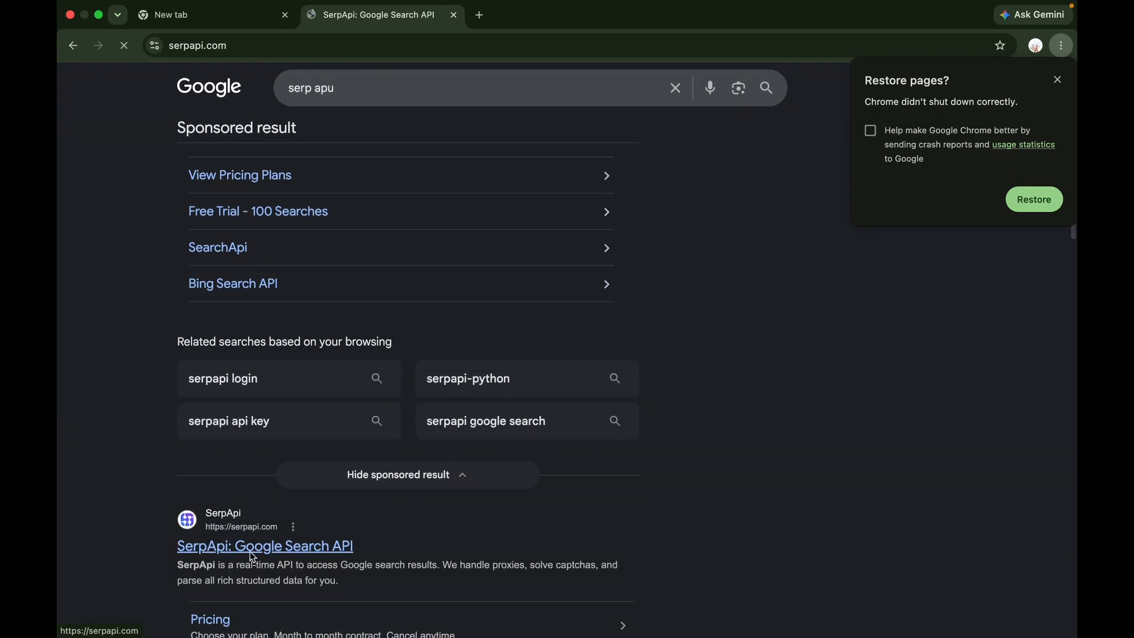
pyautogui.click(253, 546)
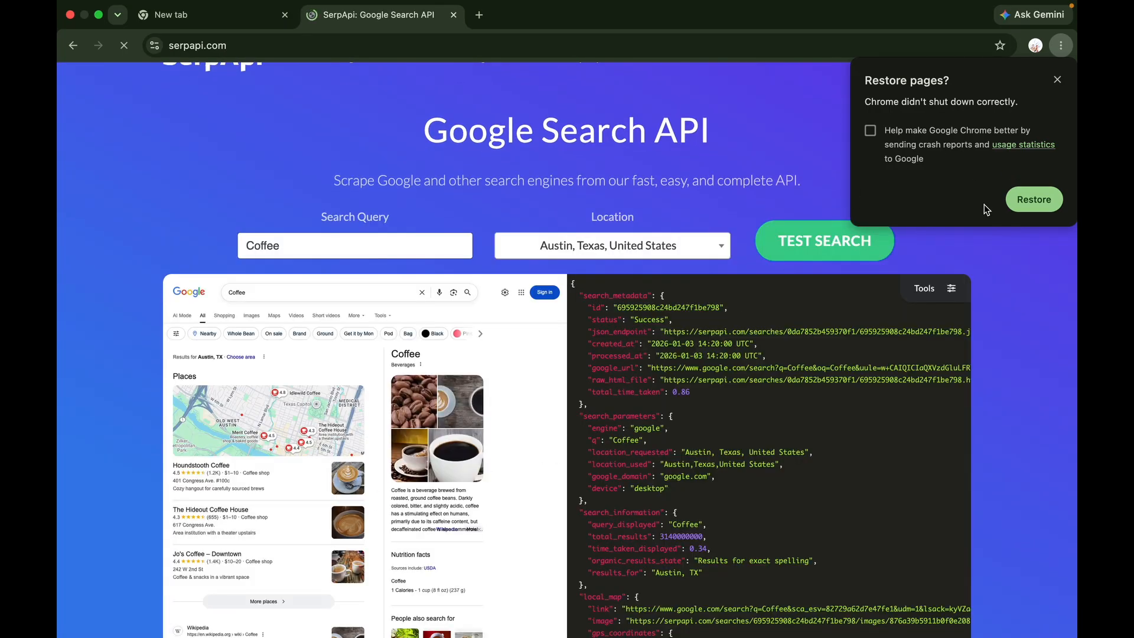
pyautogui.click(1057, 80)
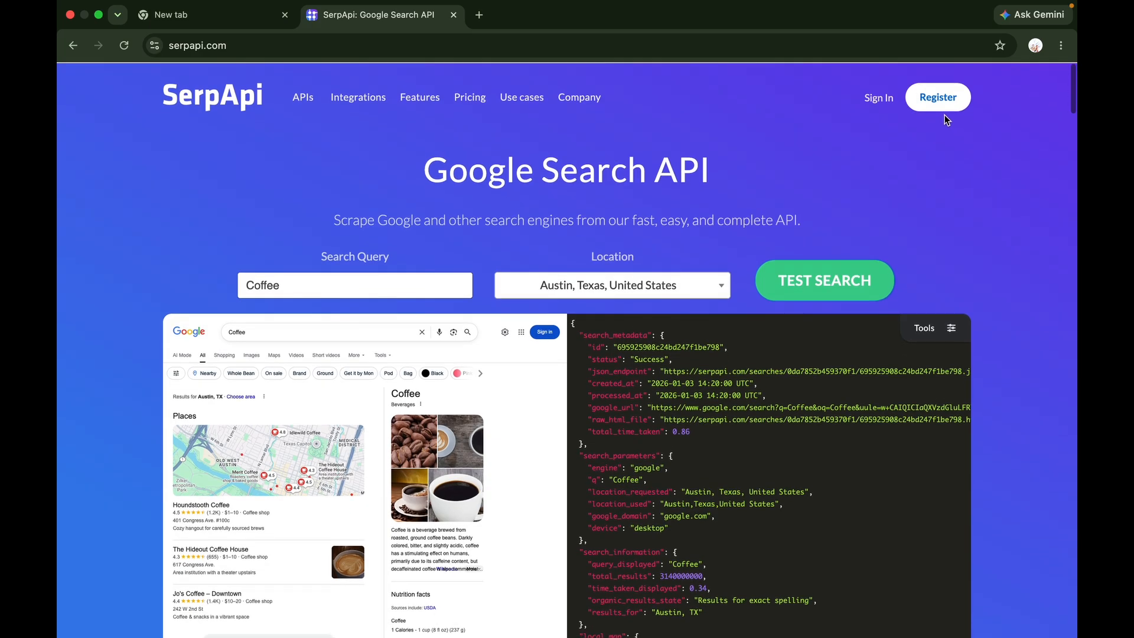
# Step: Register for SerpApi with the existing Google account and check the available plans, keeping Free Plan
pyautogui.click(947, 106)
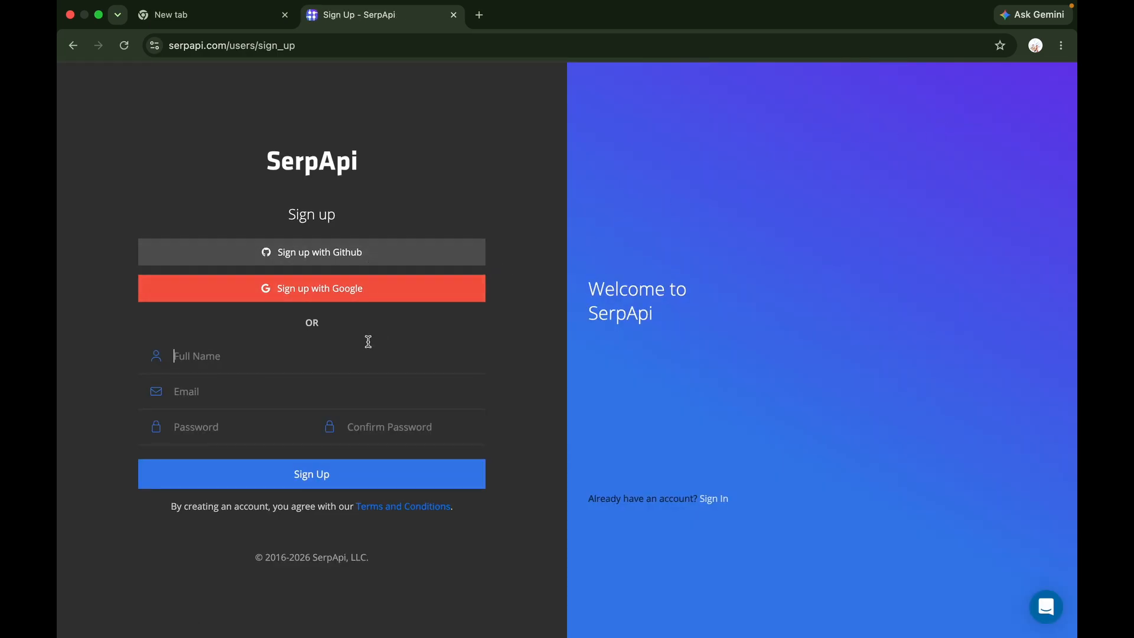
pyautogui.click(344, 288)
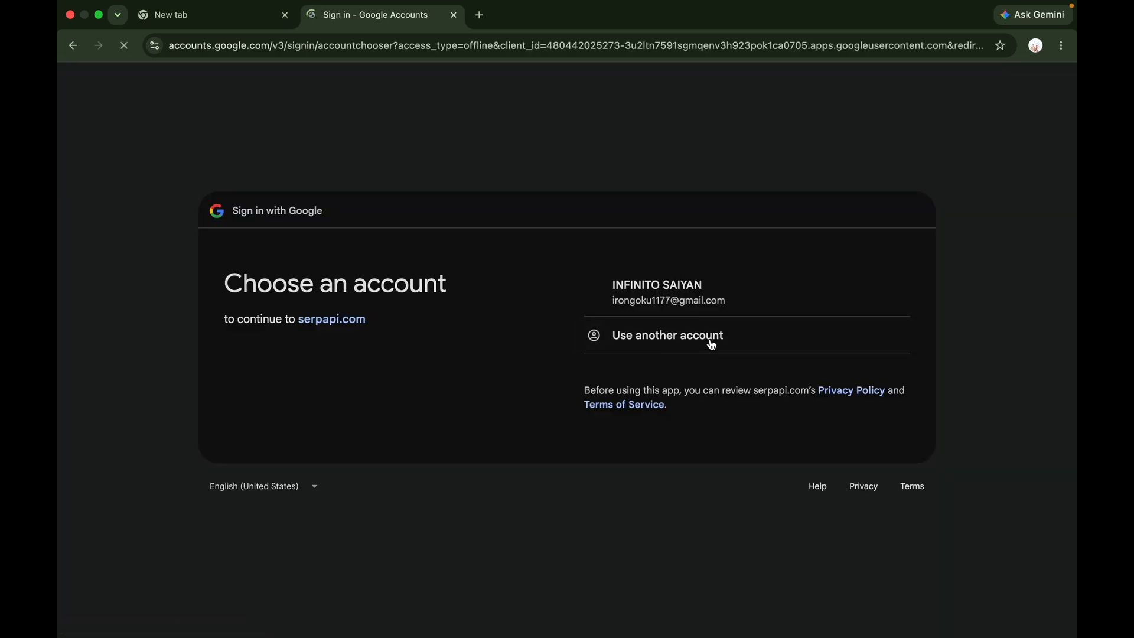
pyautogui.click(712, 281)
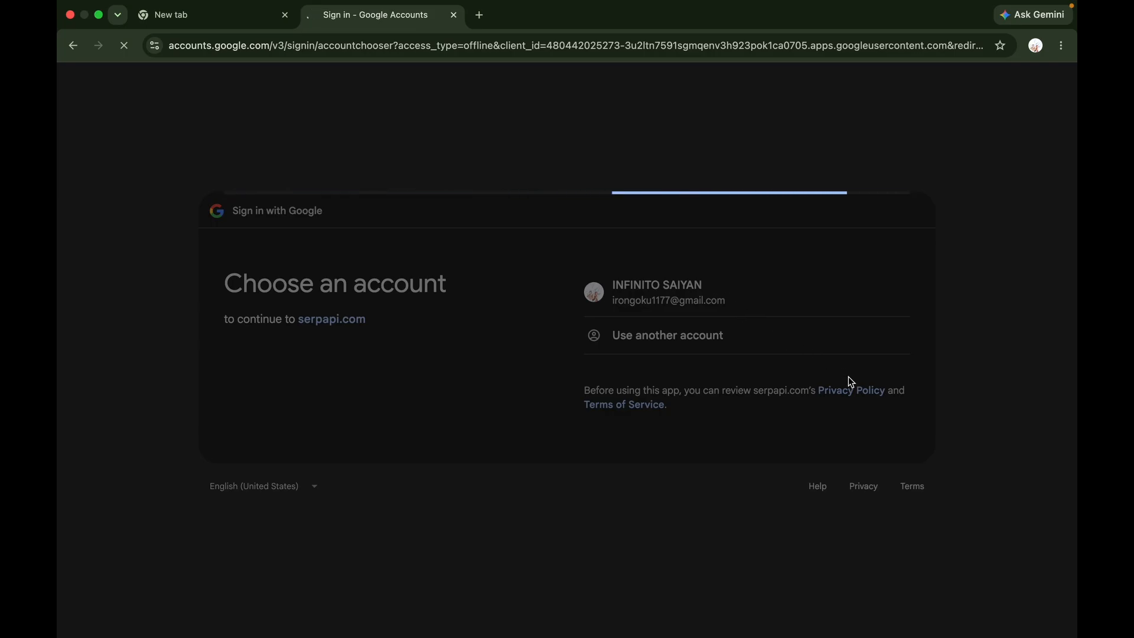
pyautogui.click(852, 482)
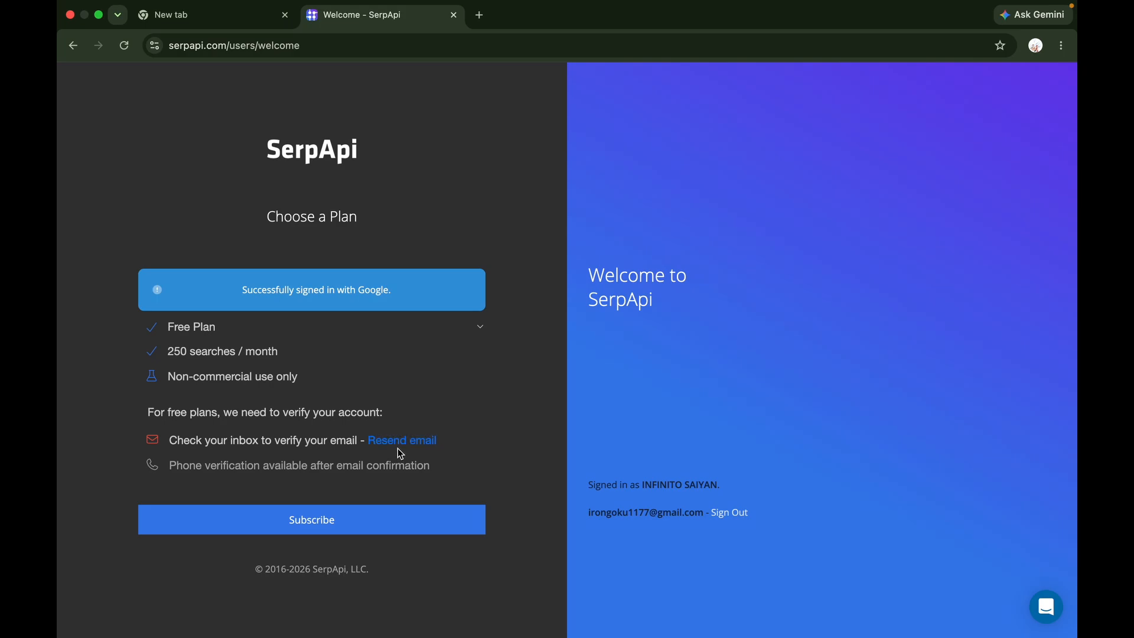
pyautogui.click(168, 330)
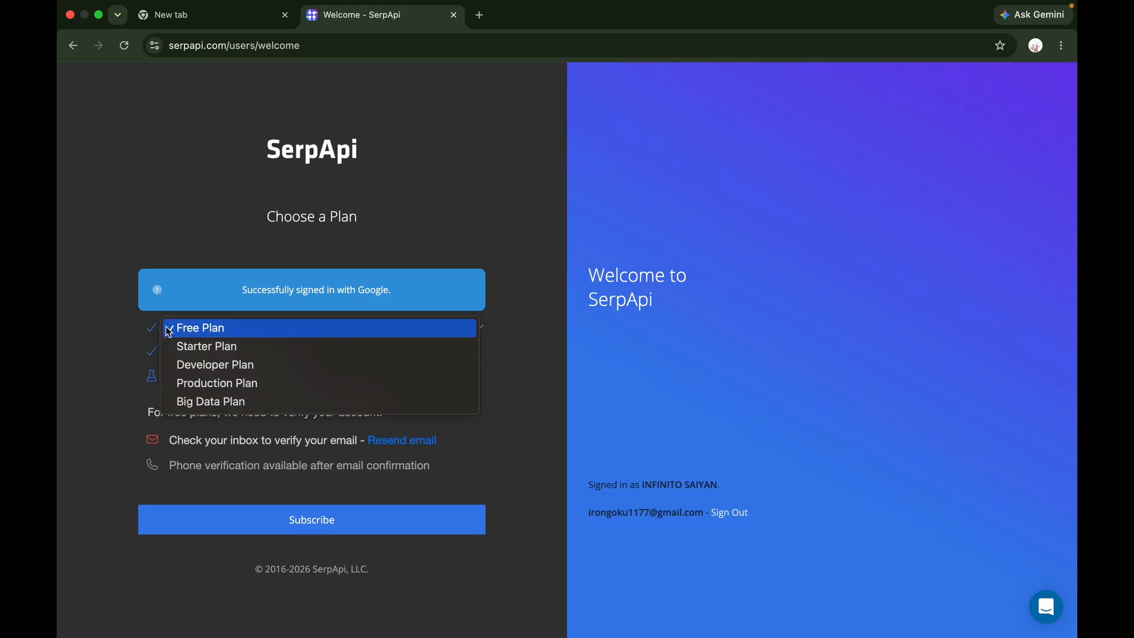
pyautogui.click(156, 355)
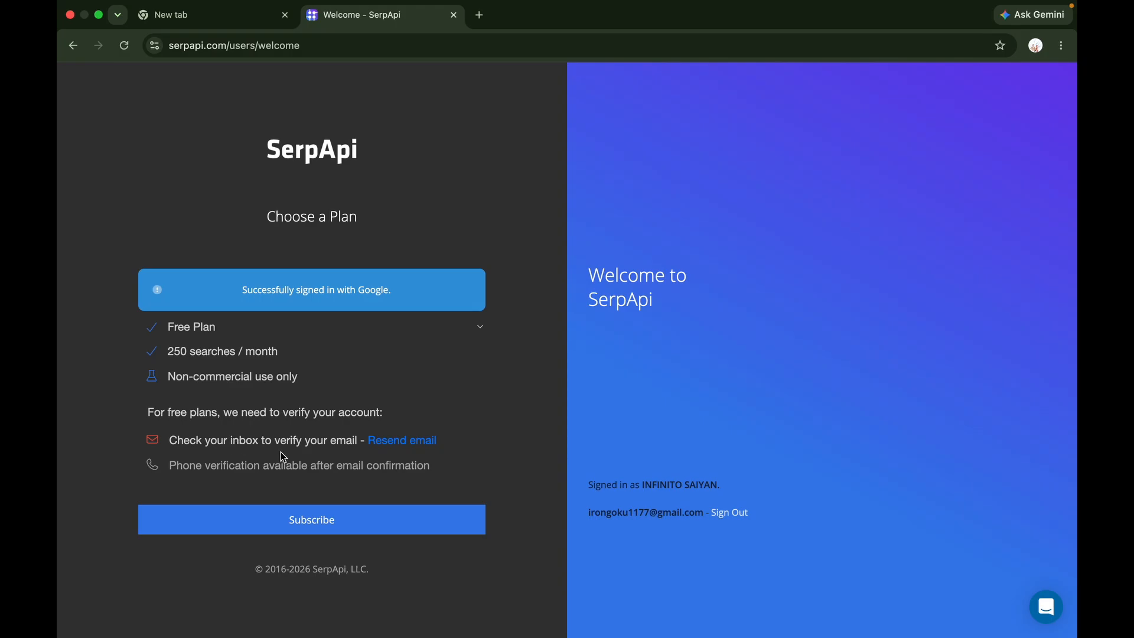
# Step: Open Gmail in a new tab and confirm the account's email address through SerpApi's "Confirmation instructions" message
pyautogui.click(480, 17)
pyautogui.write('gmail')
pyautogui.press('Return')
pyautogui.click(202, 227)
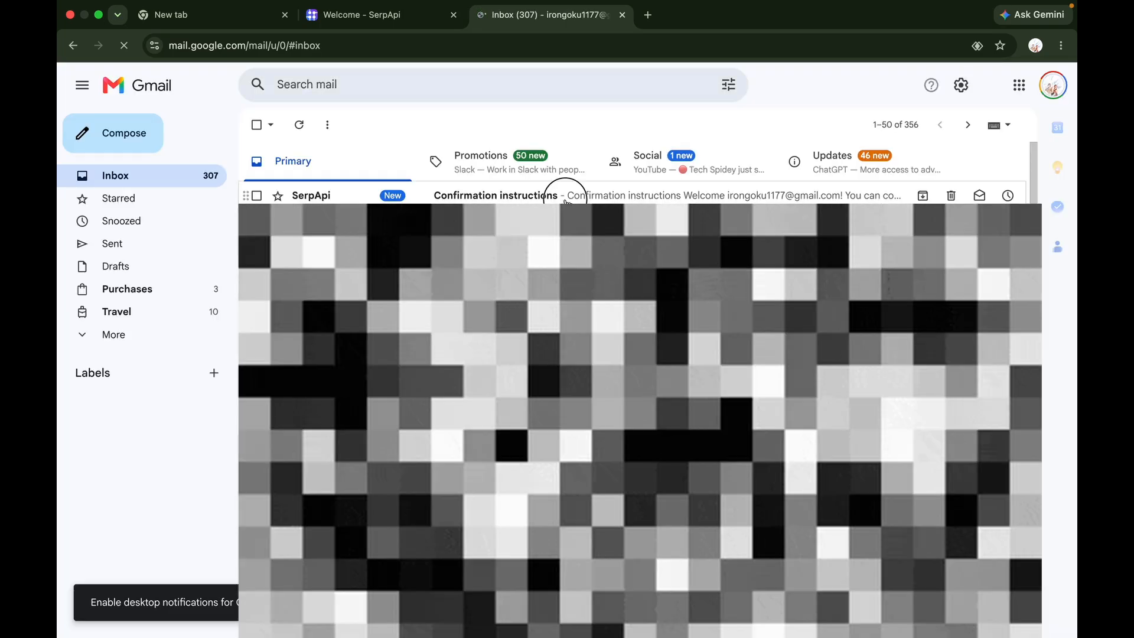
pyautogui.click(566, 198)
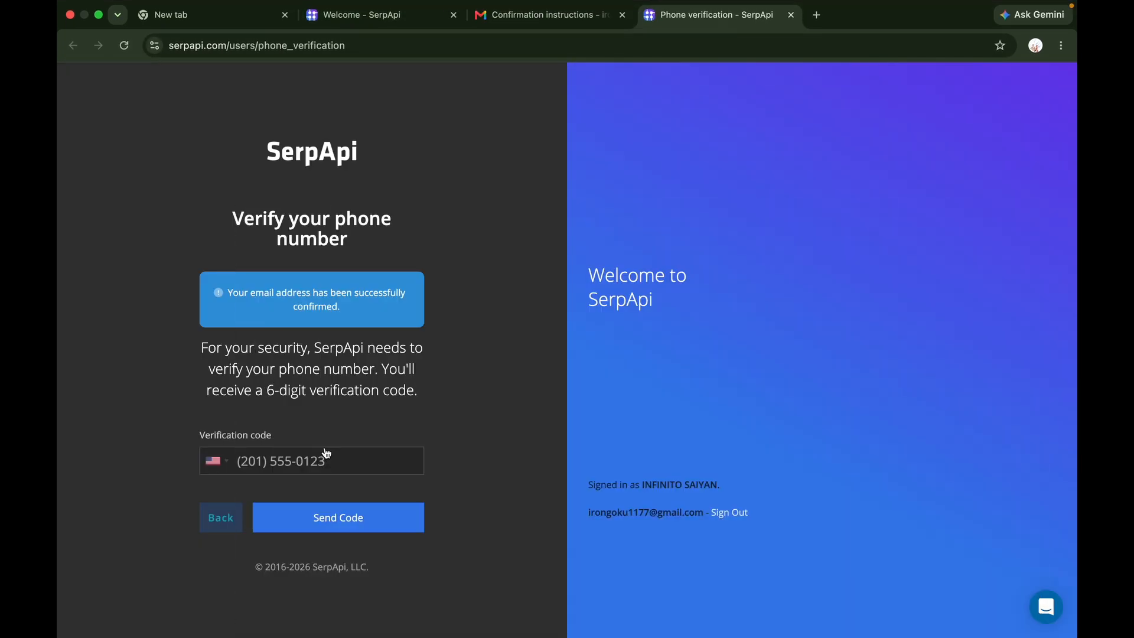
# Step: Verify the account's phone number with India as the country, and open SerpApi's API key page
pyautogui.click(328, 461)
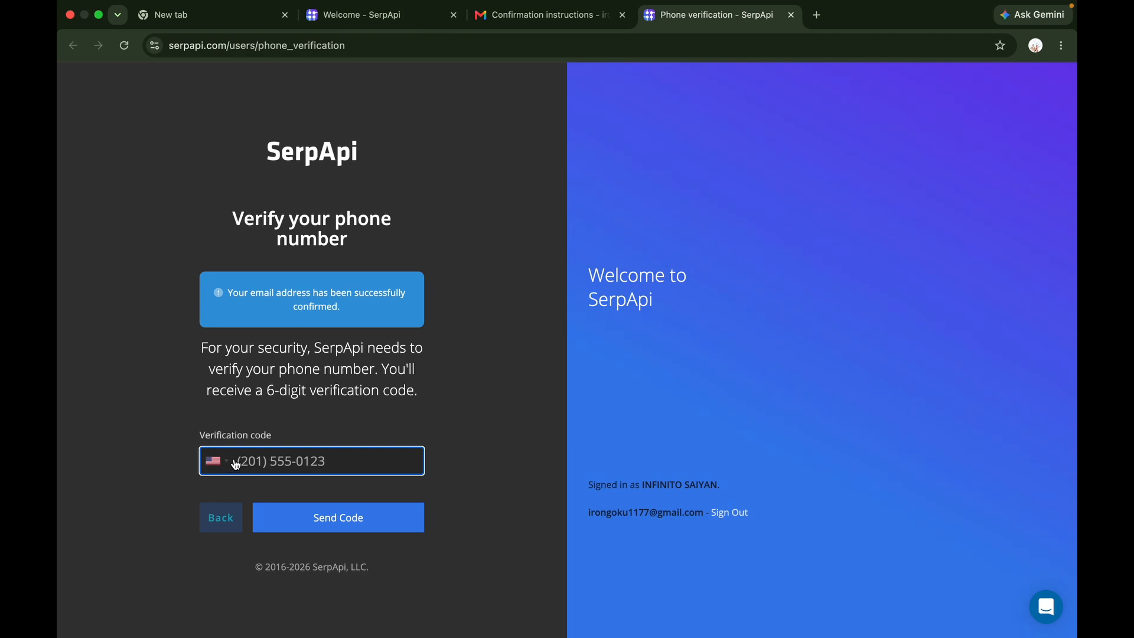
pyautogui.click(236, 461)
pyautogui.write('indian')
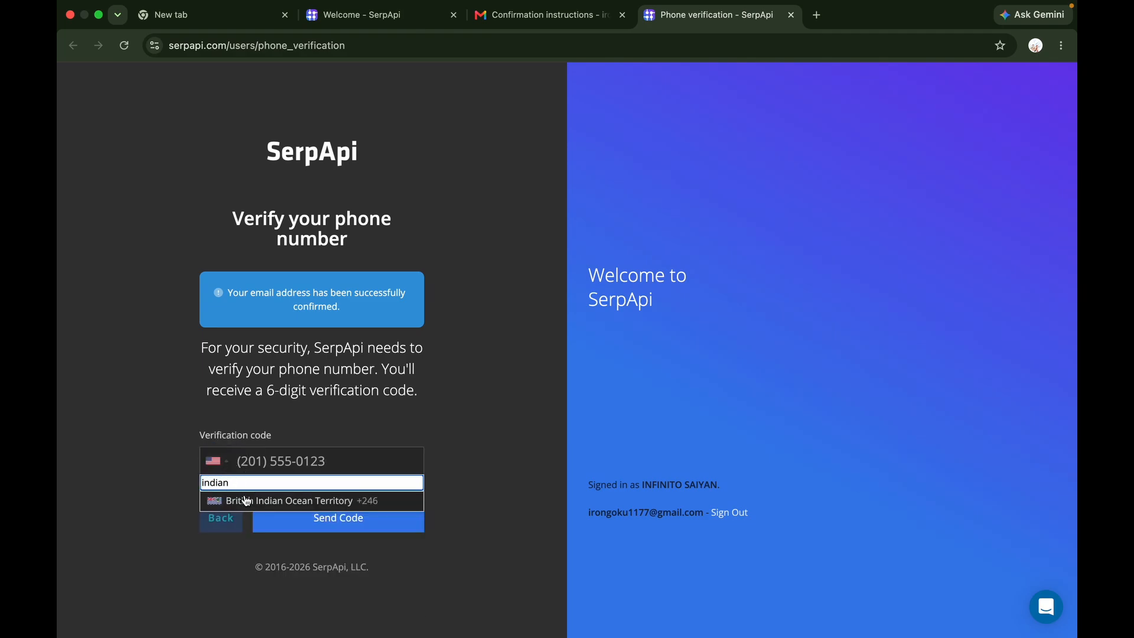
pyautogui.press('BackSpace')
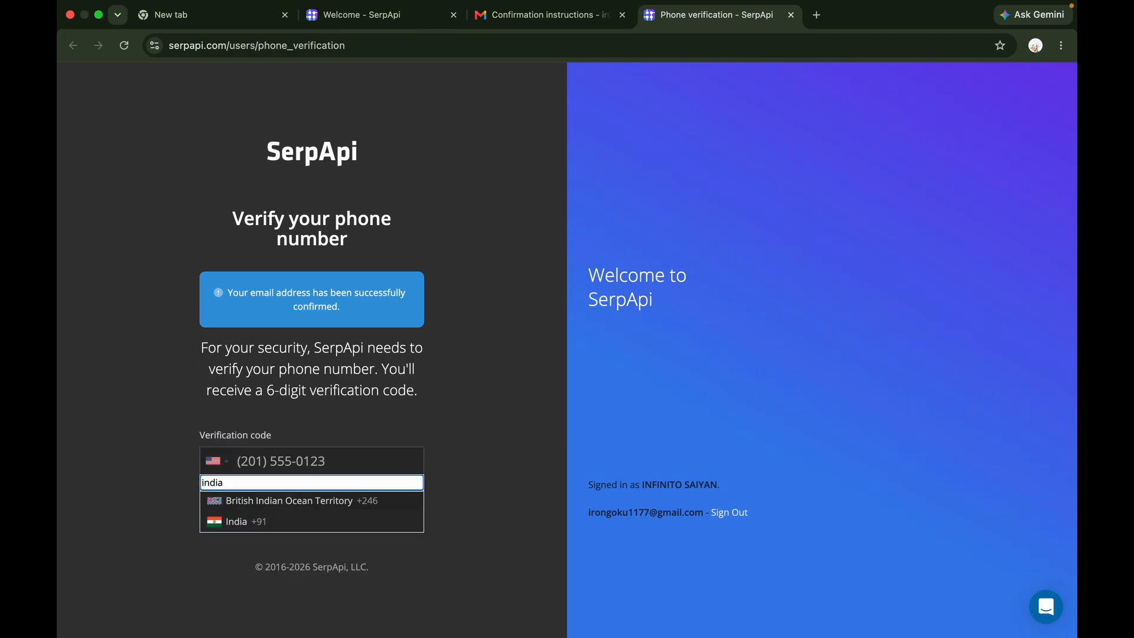
pyautogui.click(259, 521)
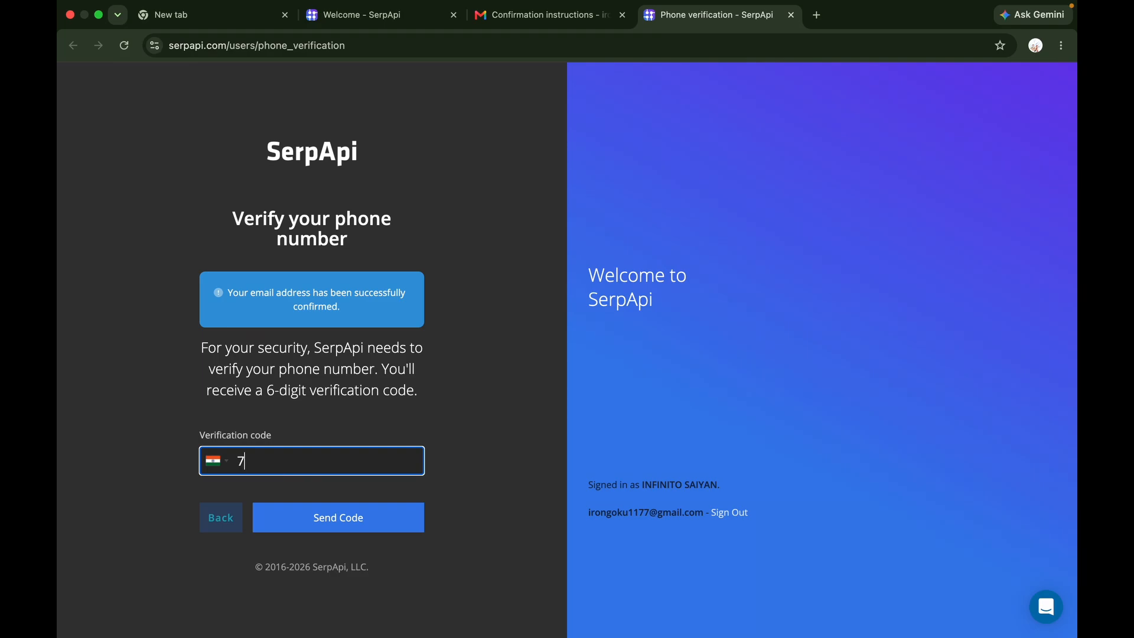
pyautogui.write('70')
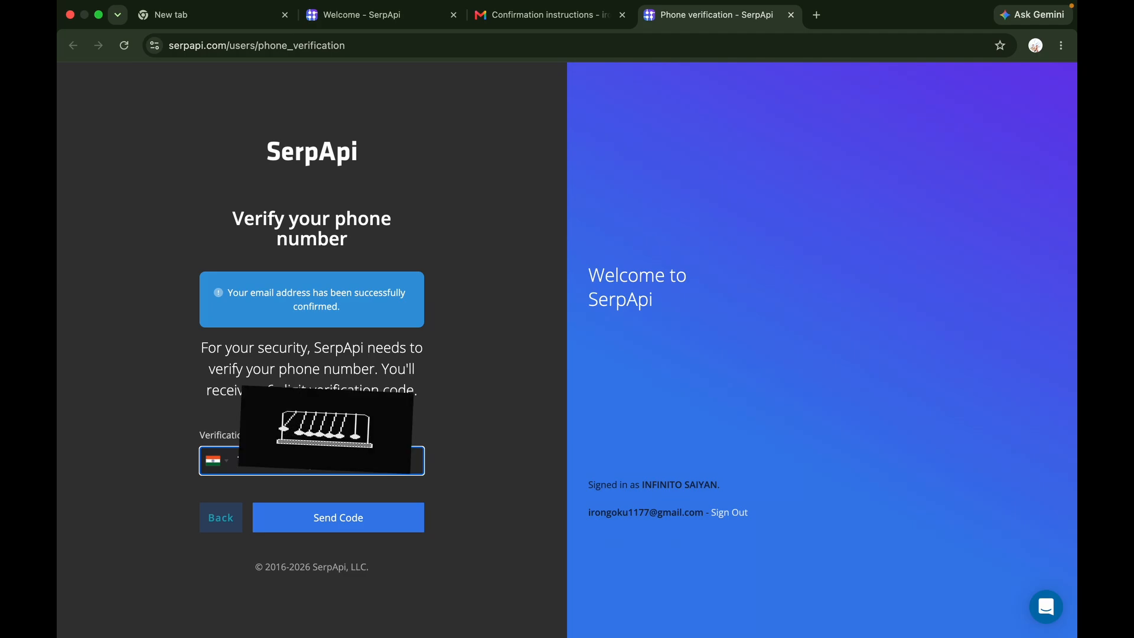
pyautogui.click(325, 518)
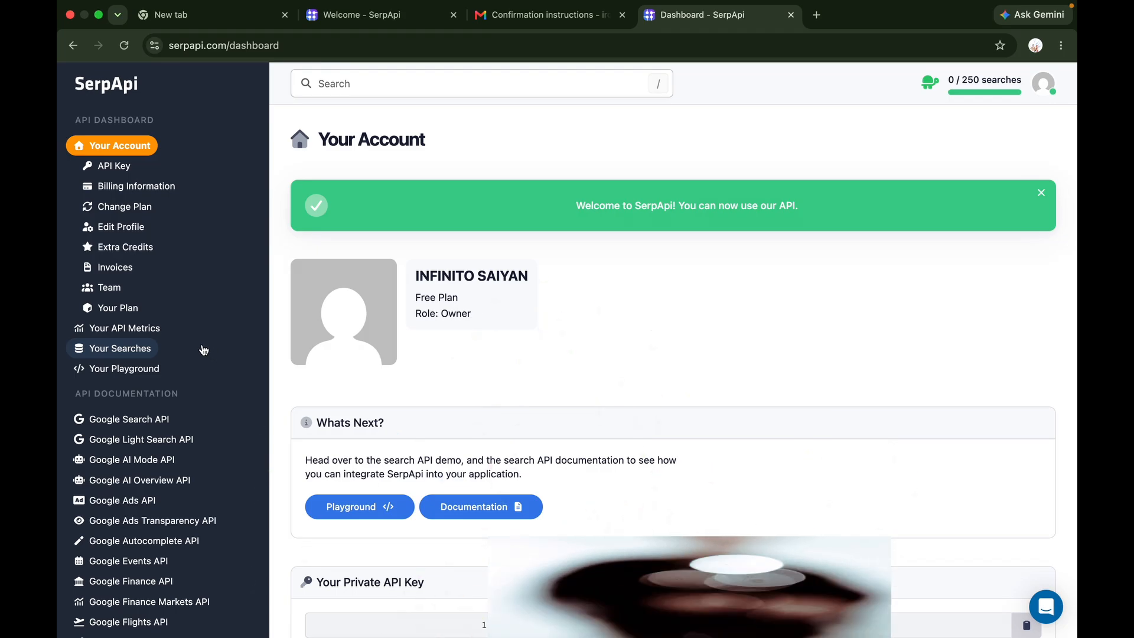
pyautogui.click(124, 168)
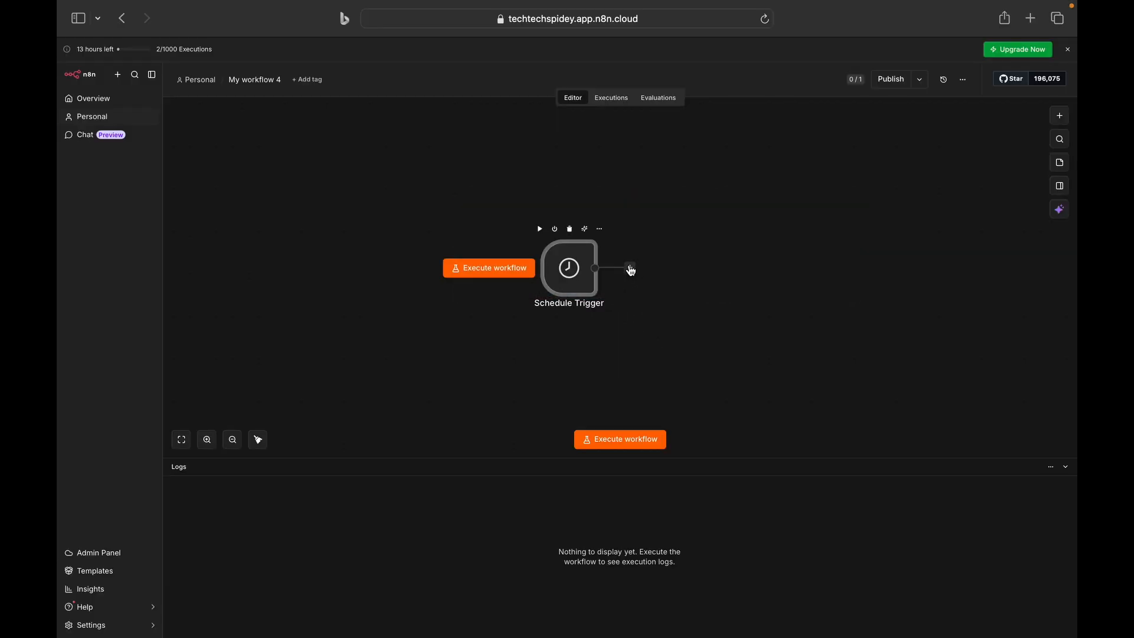
# Step: Switch to n8n and add an HTTP Request node after the Schedule Trigger
pyautogui.click(631, 269)
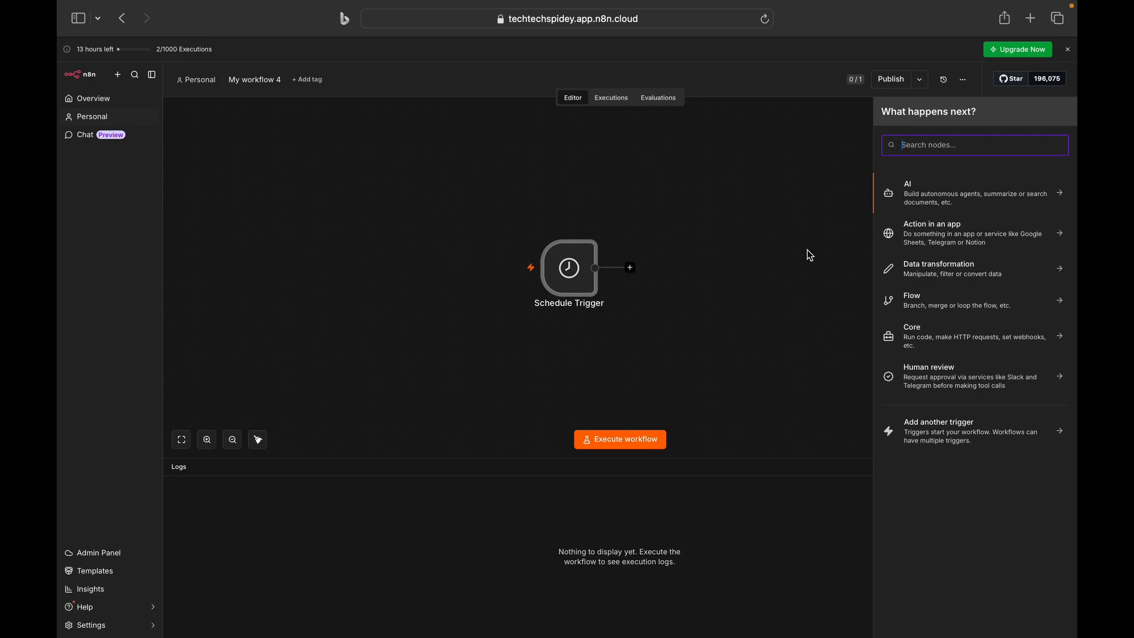
pyautogui.write('http')
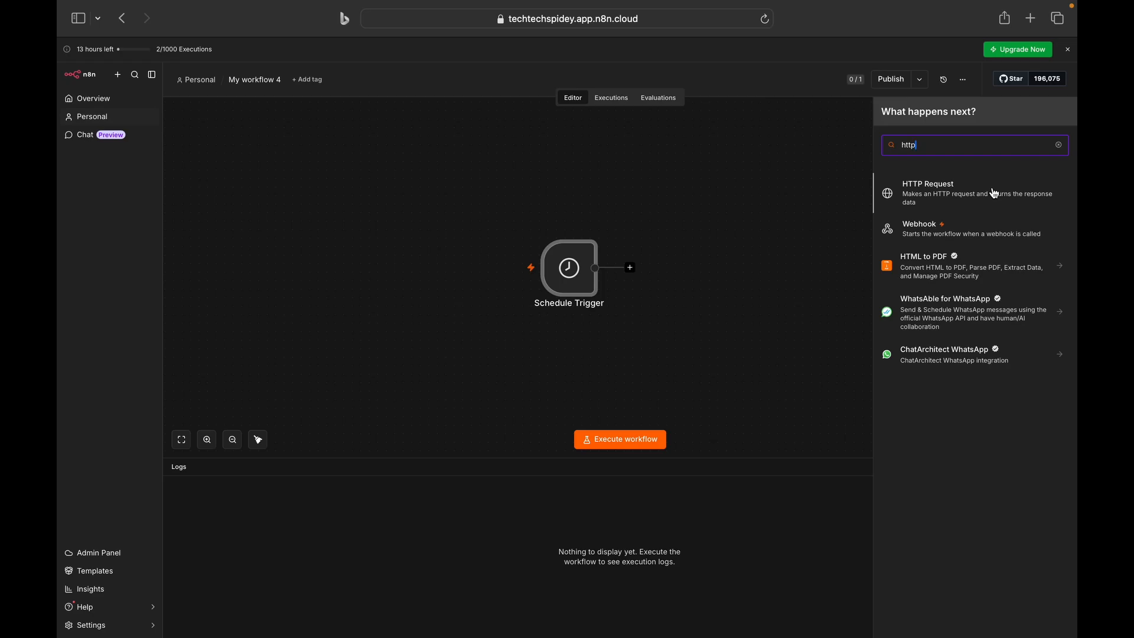
pyautogui.click(995, 194)
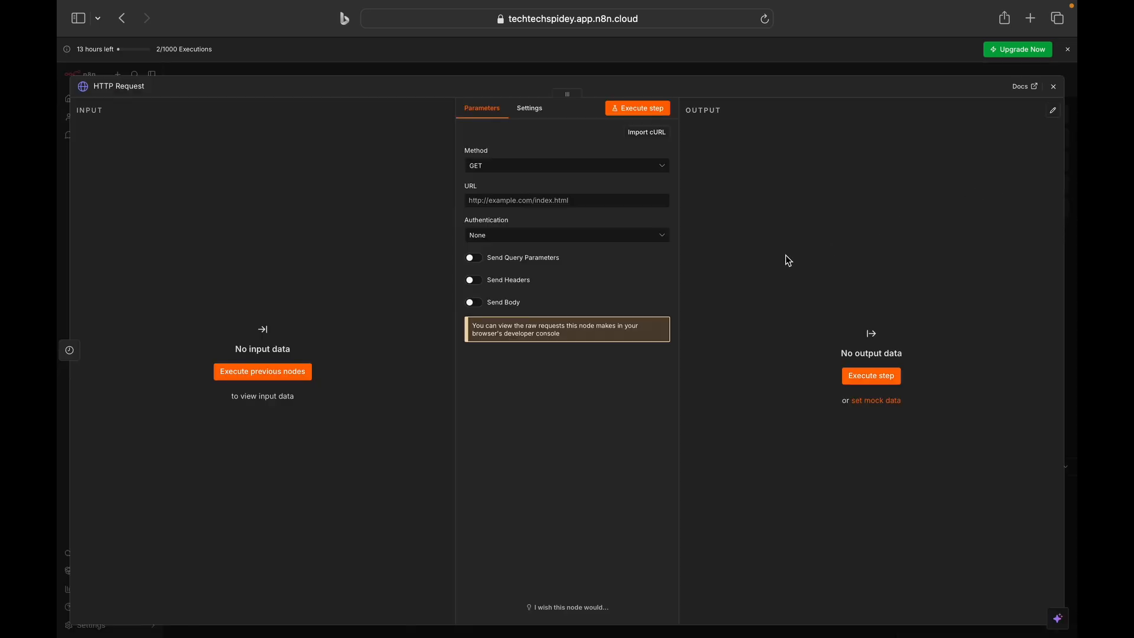
pyautogui.moveTo(740, 4)
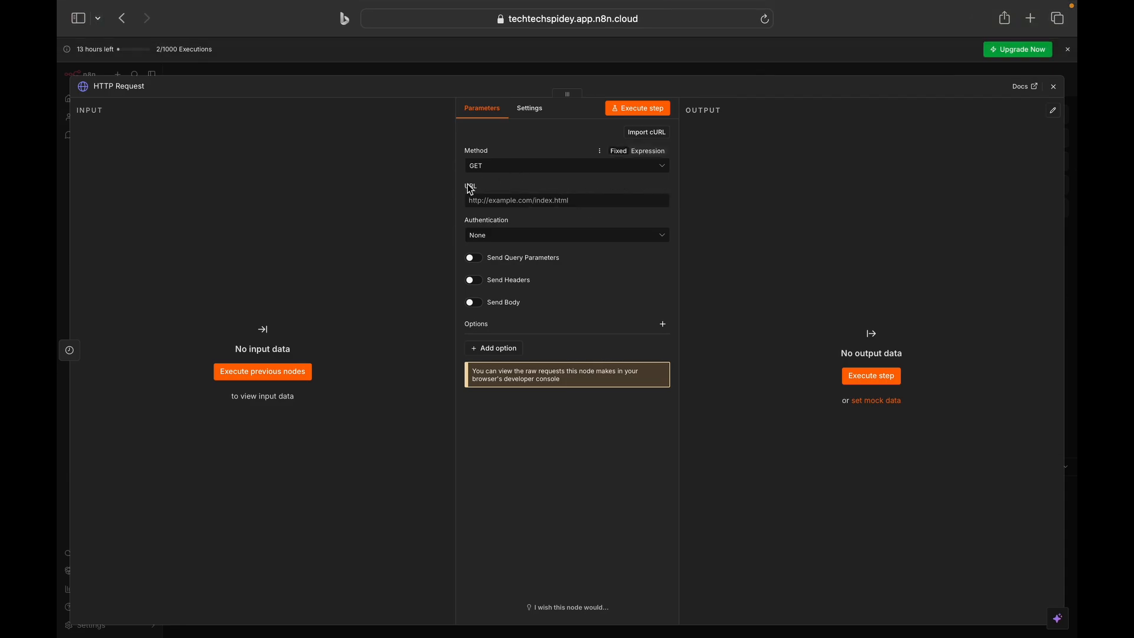
pyautogui.click(500, 172)
pyautogui.click(500, 171)
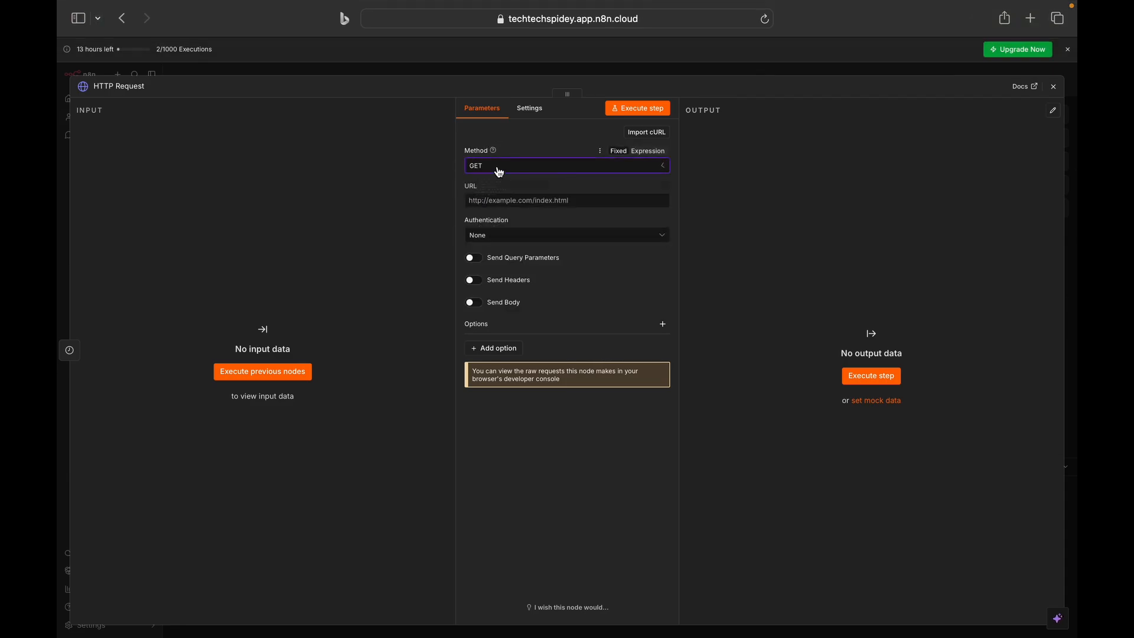
pyautogui.click(592, 202)
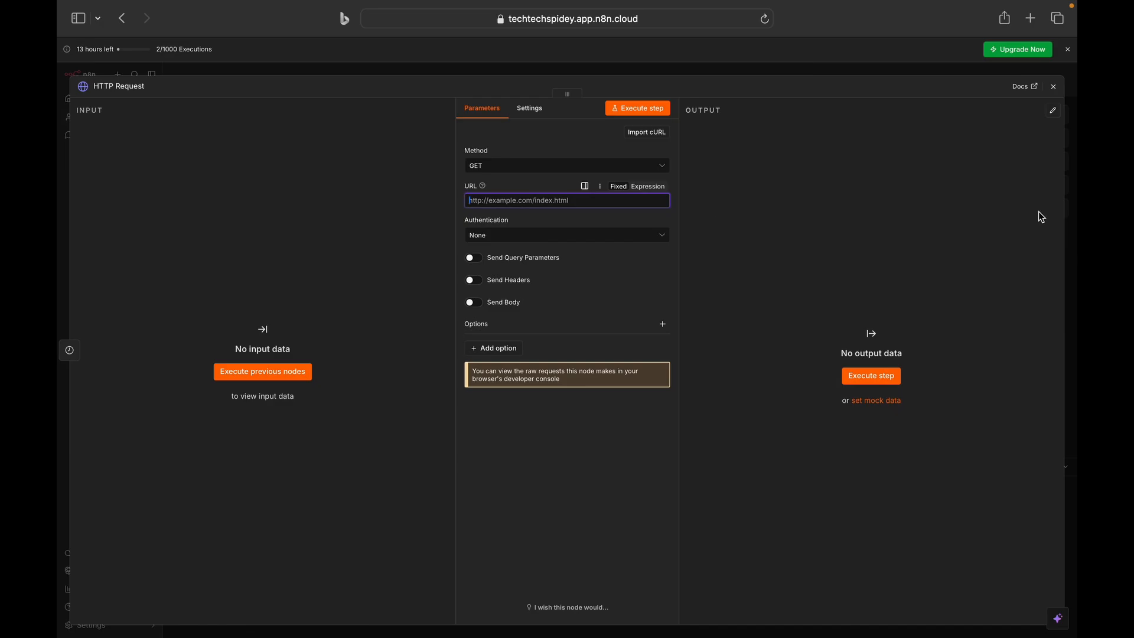
pyautogui.press('super+Tab')
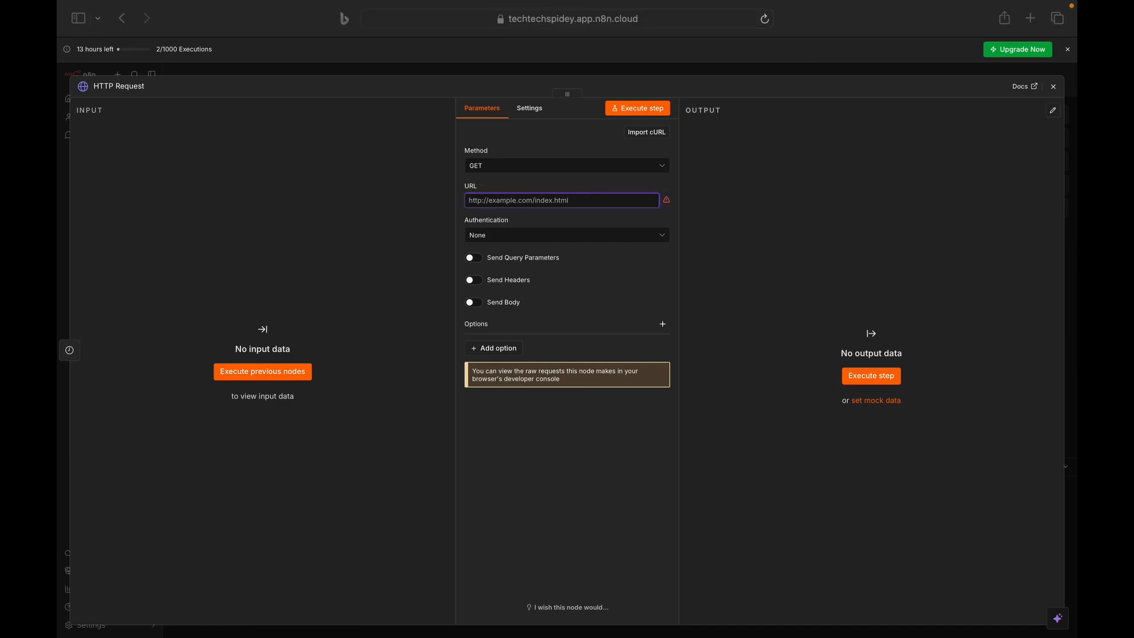
pyautogui.click(585, 201)
pyautogui.write('https://serpapi.com/search.json')
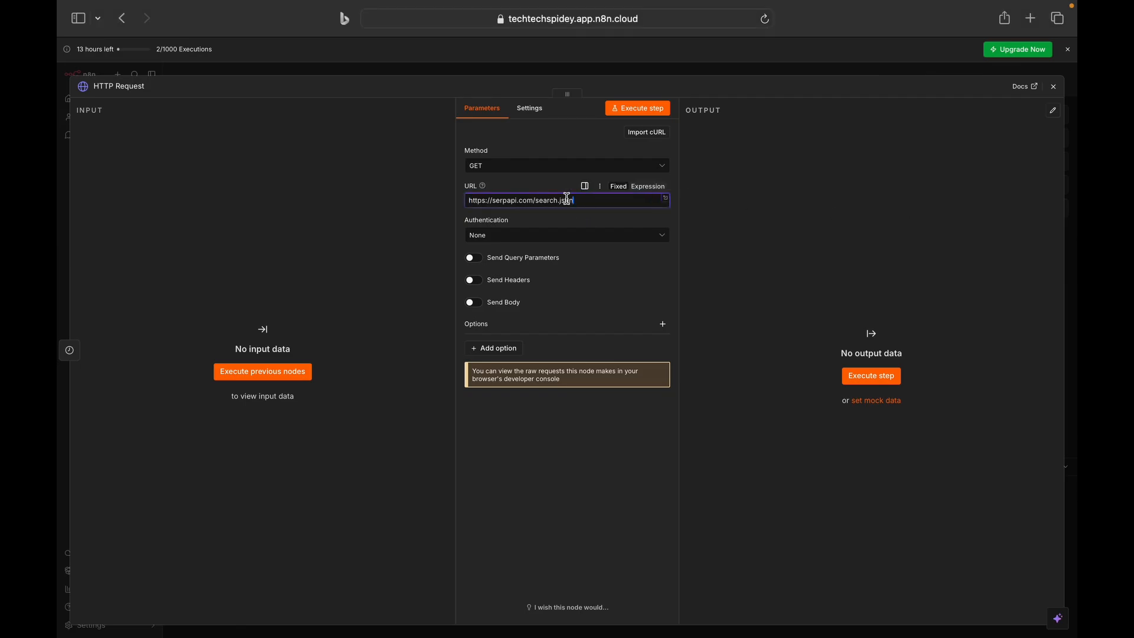
pyautogui.click(767, 253)
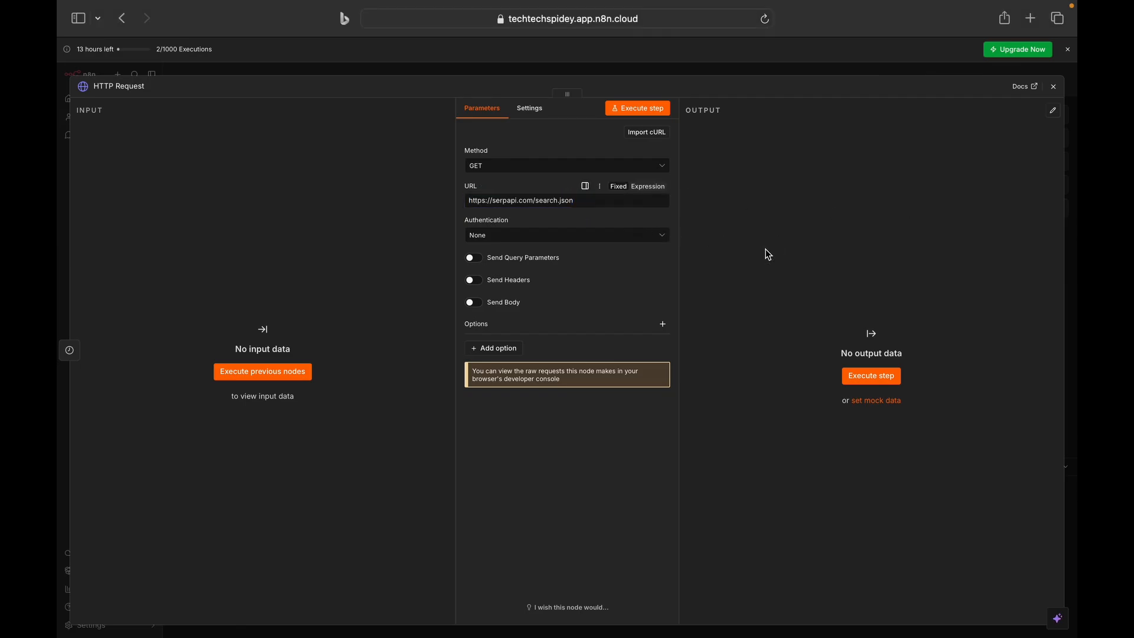
# Step: Enable sending query parameters and define the first one as engine with the value Google
pyautogui.click(475, 260)
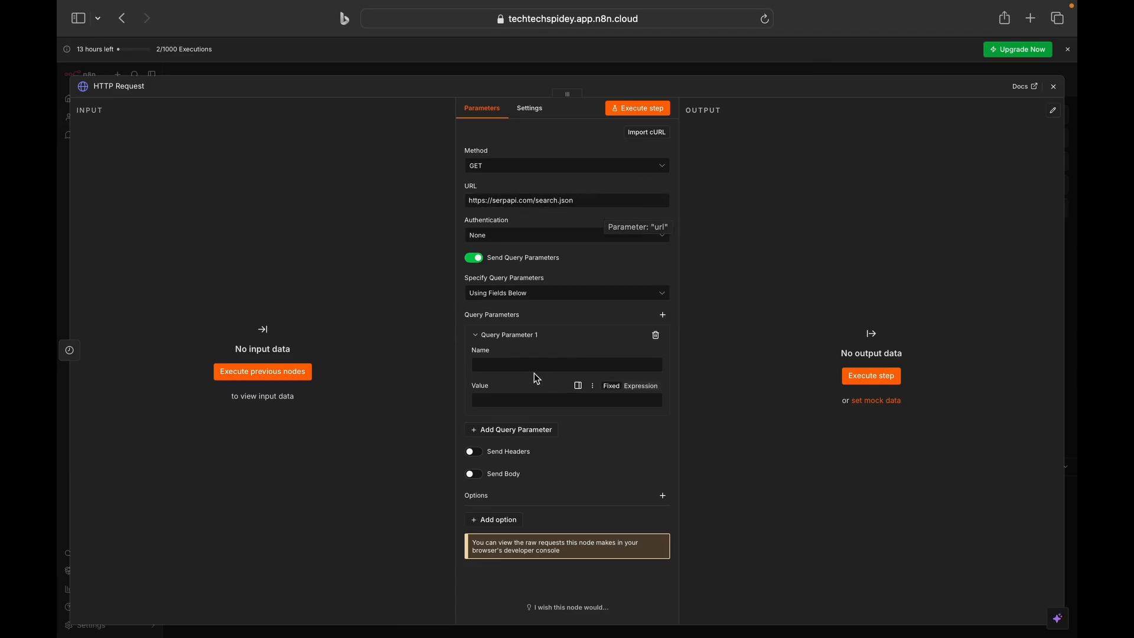
pyautogui.click(516, 364)
pyautogui.write('end')
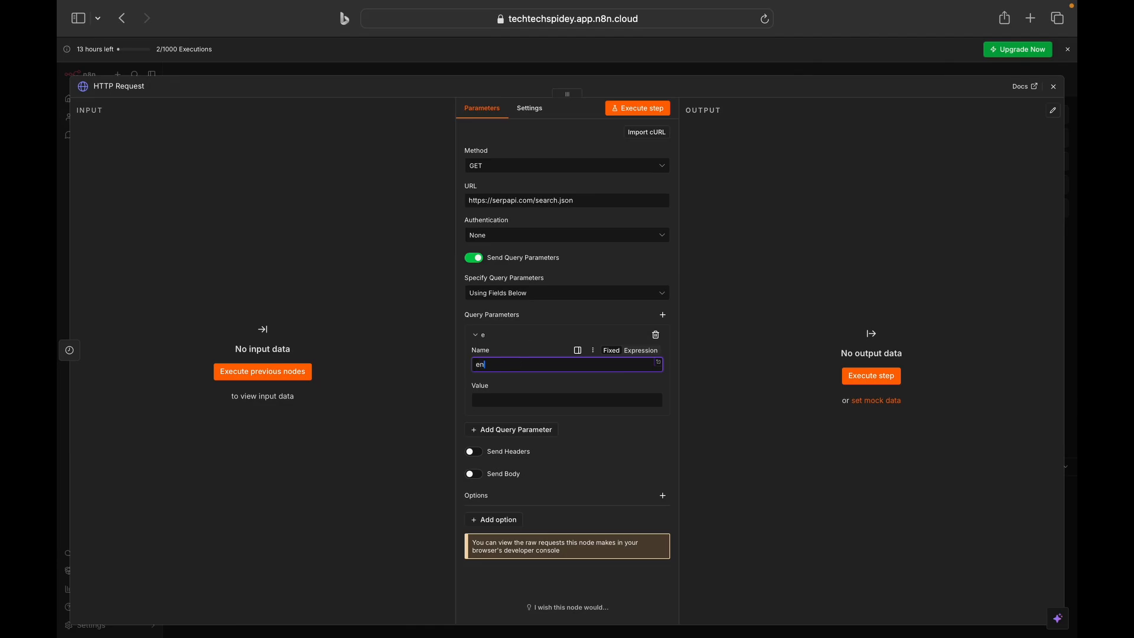
pyautogui.click(535, 399)
pyautogui.write('Google')
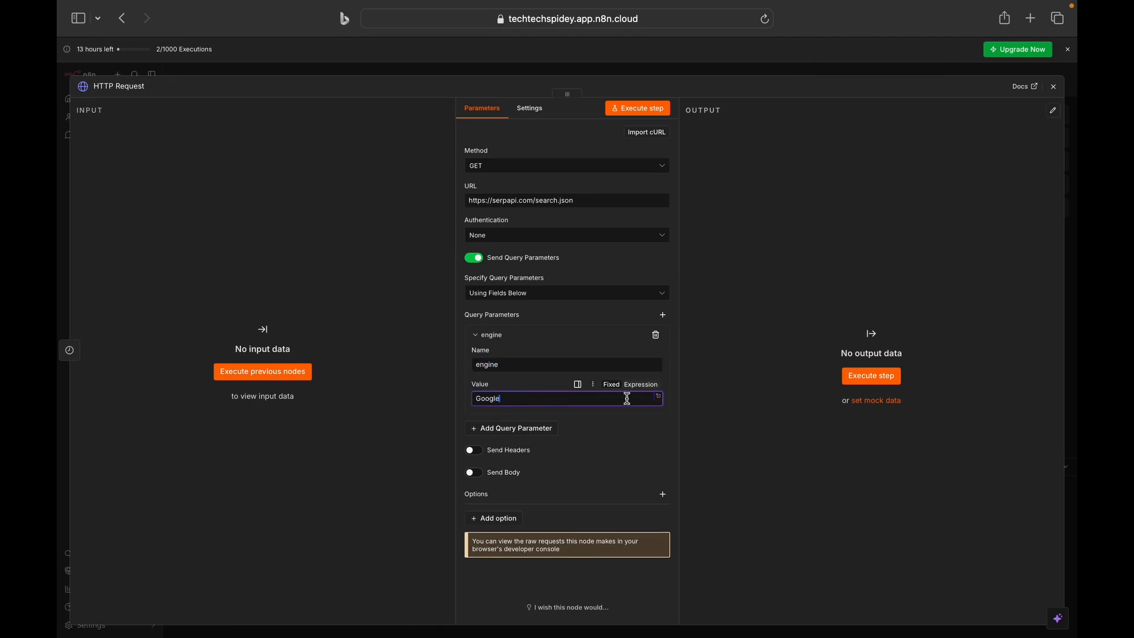
# Step: Add a second query parameter named Q with the value site:linkedin.com/in "automation" "developer" "India"
pyautogui.press('super+Tab')
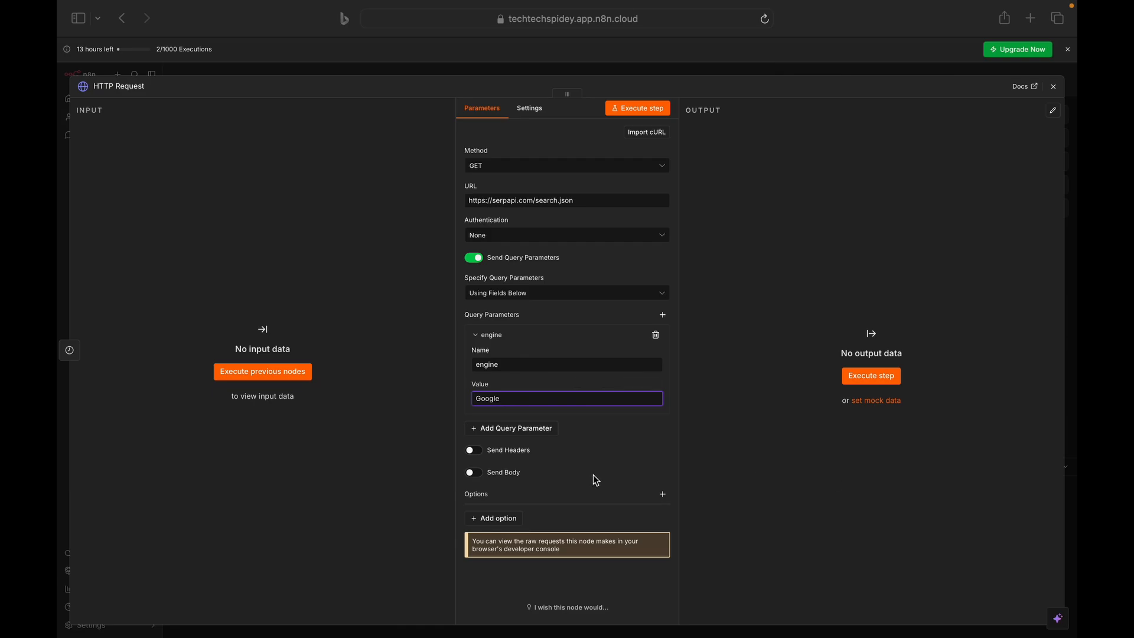
pyautogui.click(502, 436)
pyautogui.click(502, 436)
pyautogui.click(506, 458)
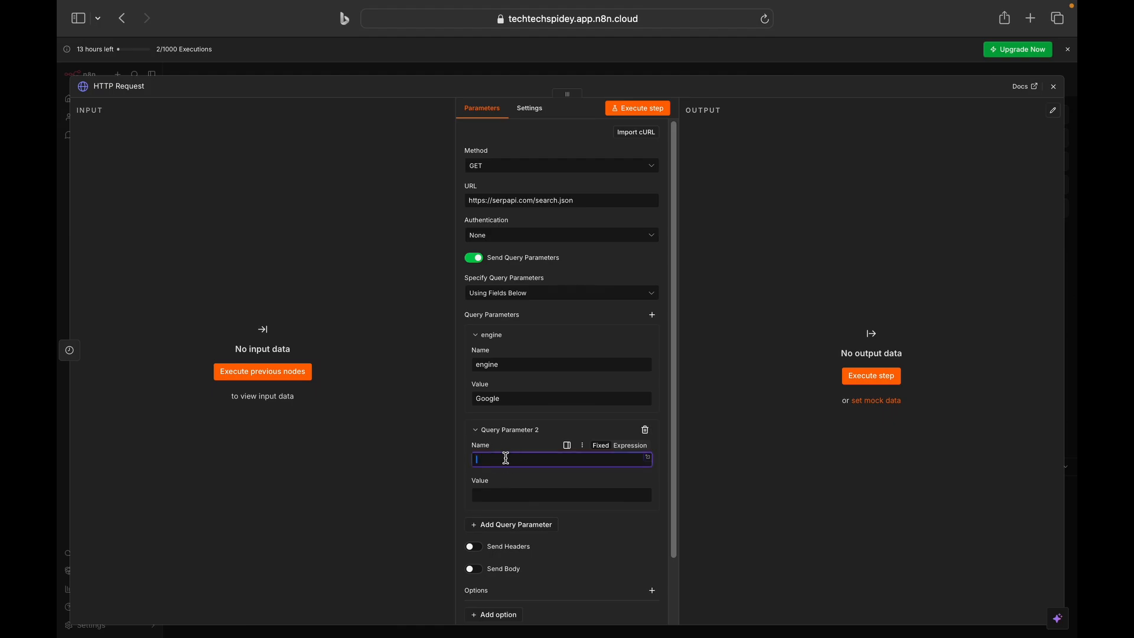
pyautogui.write('Q')
pyautogui.press('super+Tab')
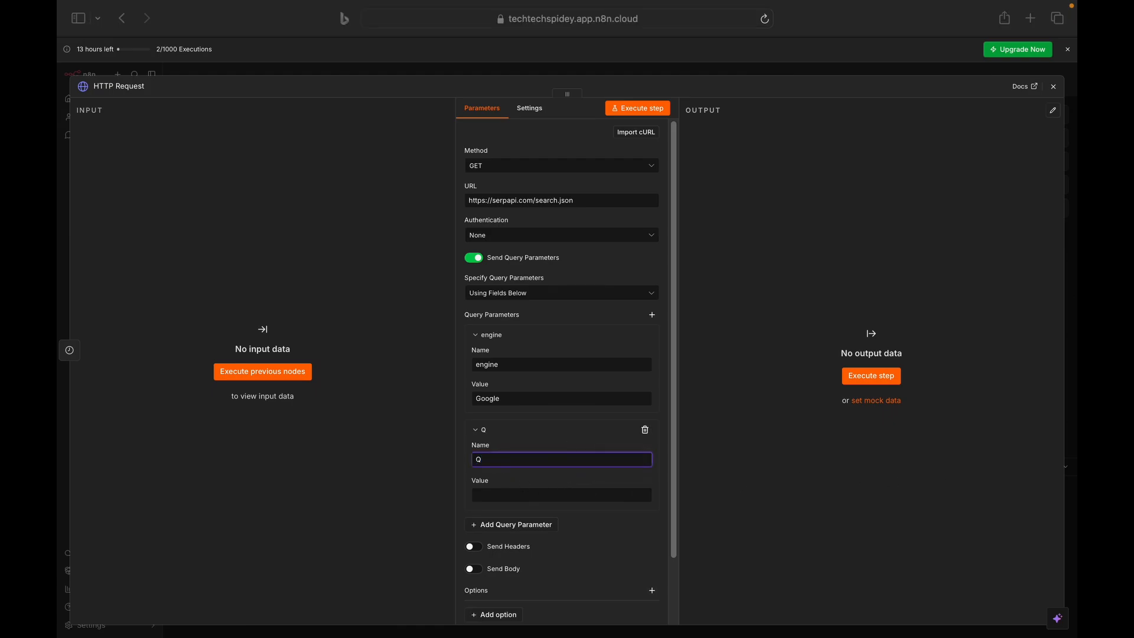
pyautogui.click(560, 495)
pyautogui.click(560, 495)
pyautogui.press('super+v')
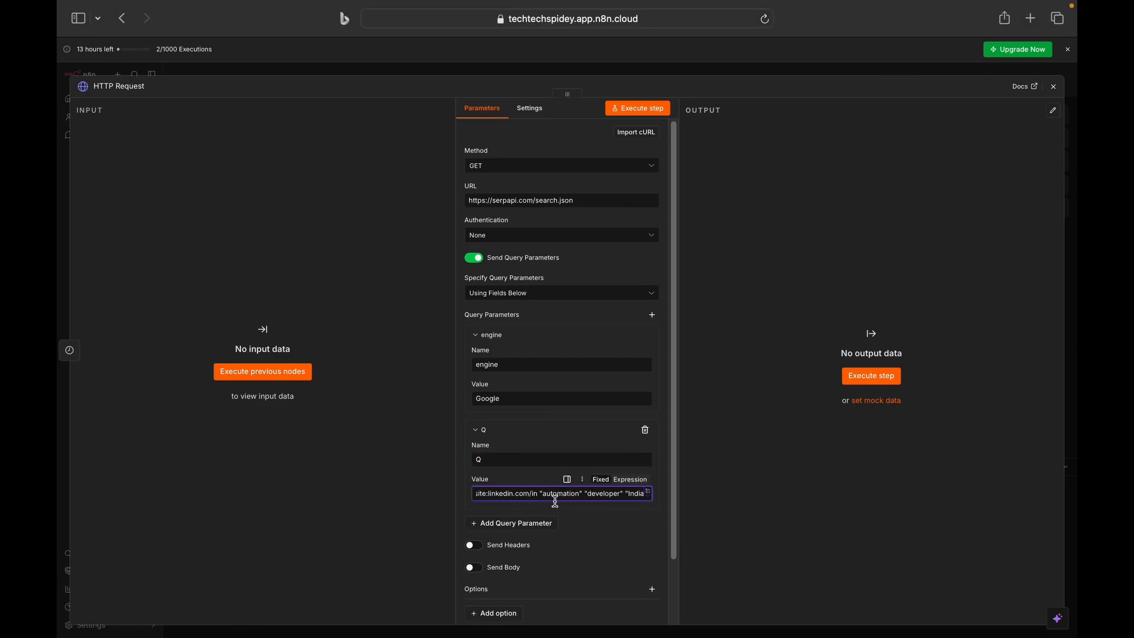
# Step: Add a third query parameter named api_key, enter the SerpApi API key as its value, and return to the workflow canvas
pyautogui.click(518, 525)
pyautogui.press('super+Tab')
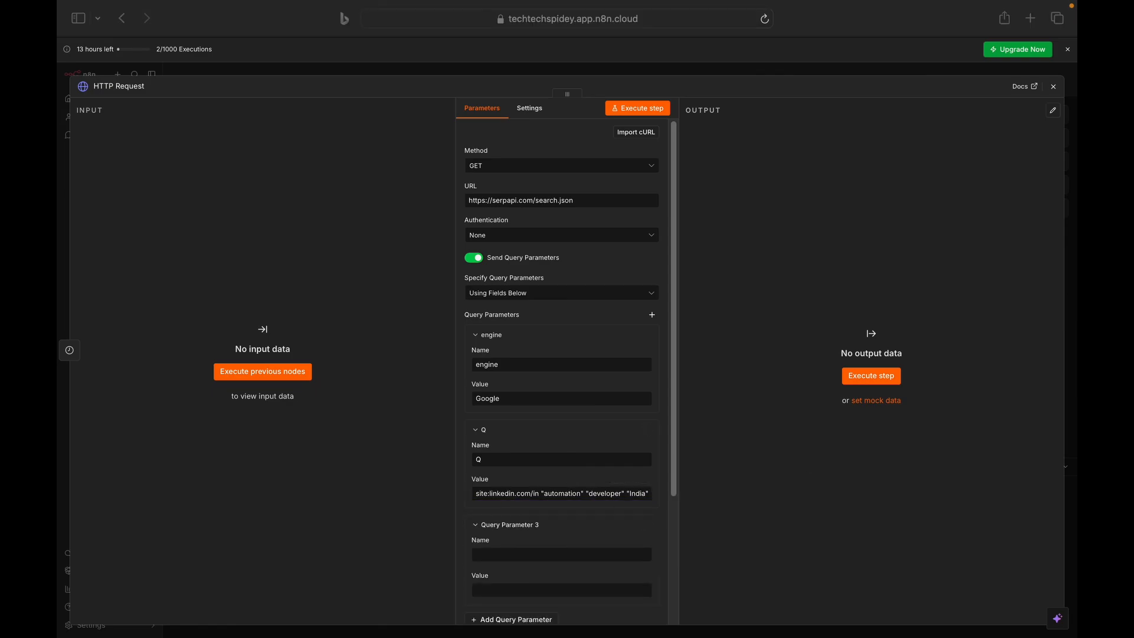
pyautogui.click(520, 555)
pyautogui.click(523, 558)
pyautogui.write('a')
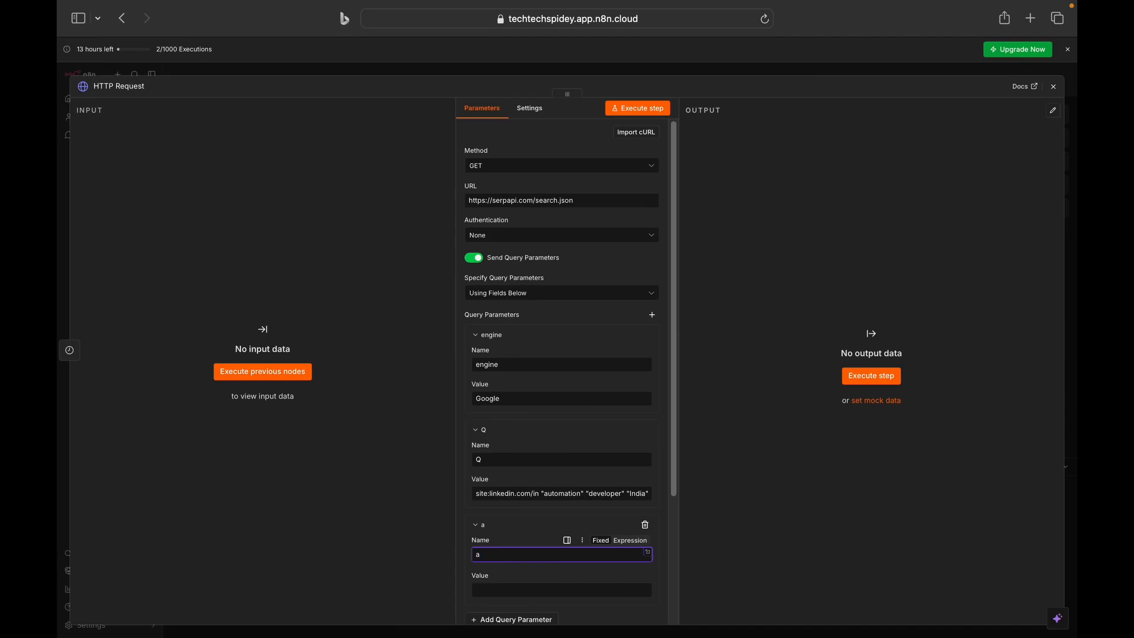
pyautogui.write('pi_key')
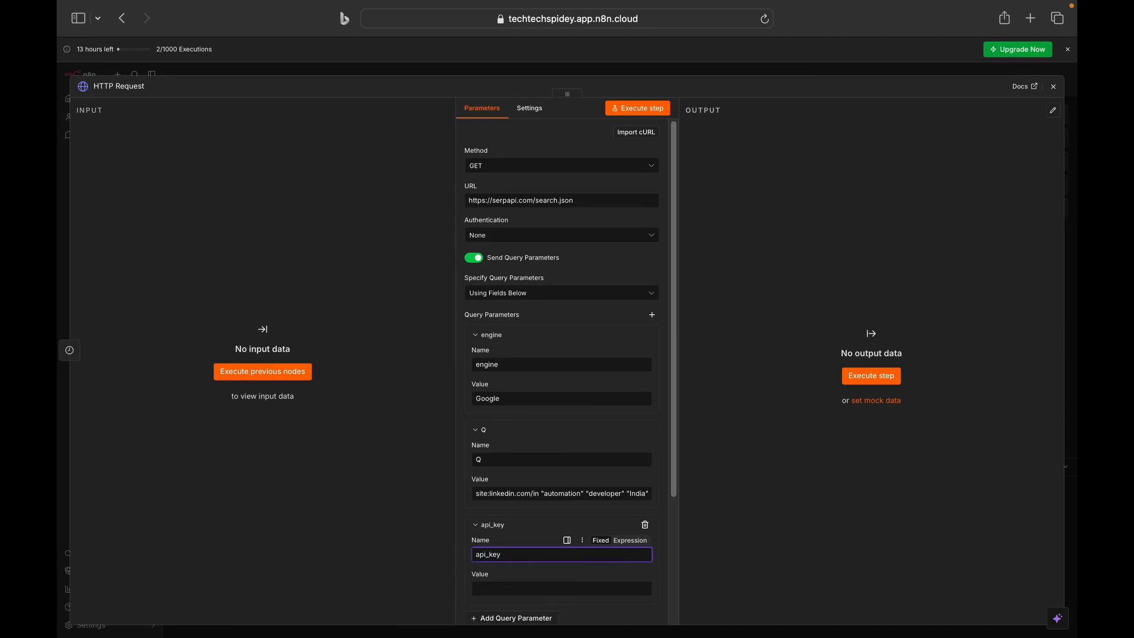
pyautogui.press('super+Tab')
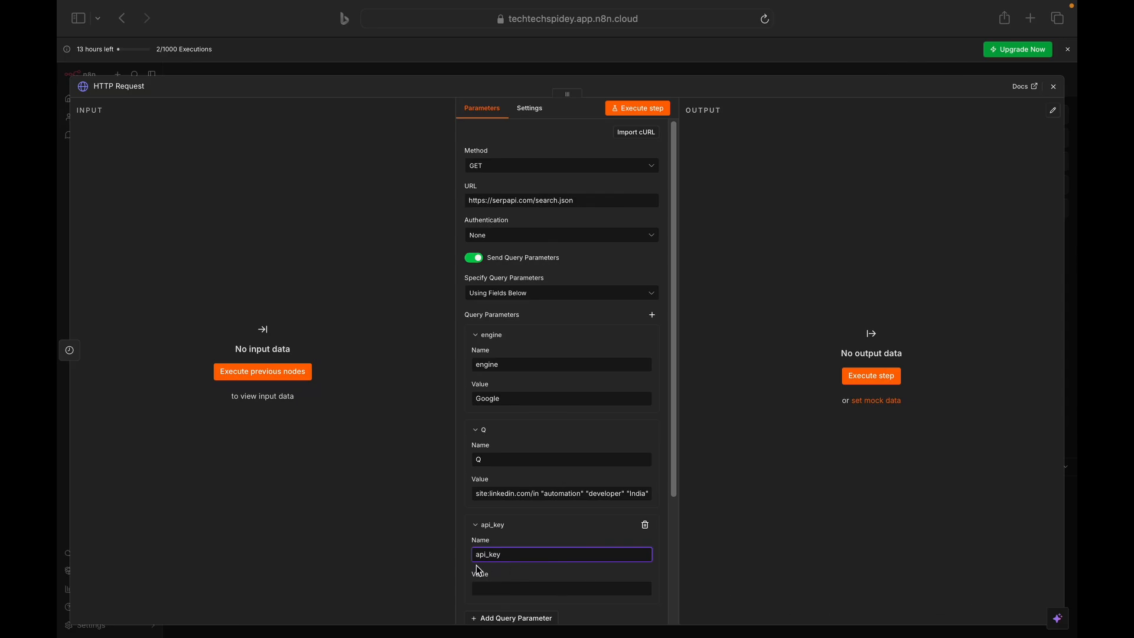
pyautogui.click(505, 590)
pyautogui.click(505, 590)
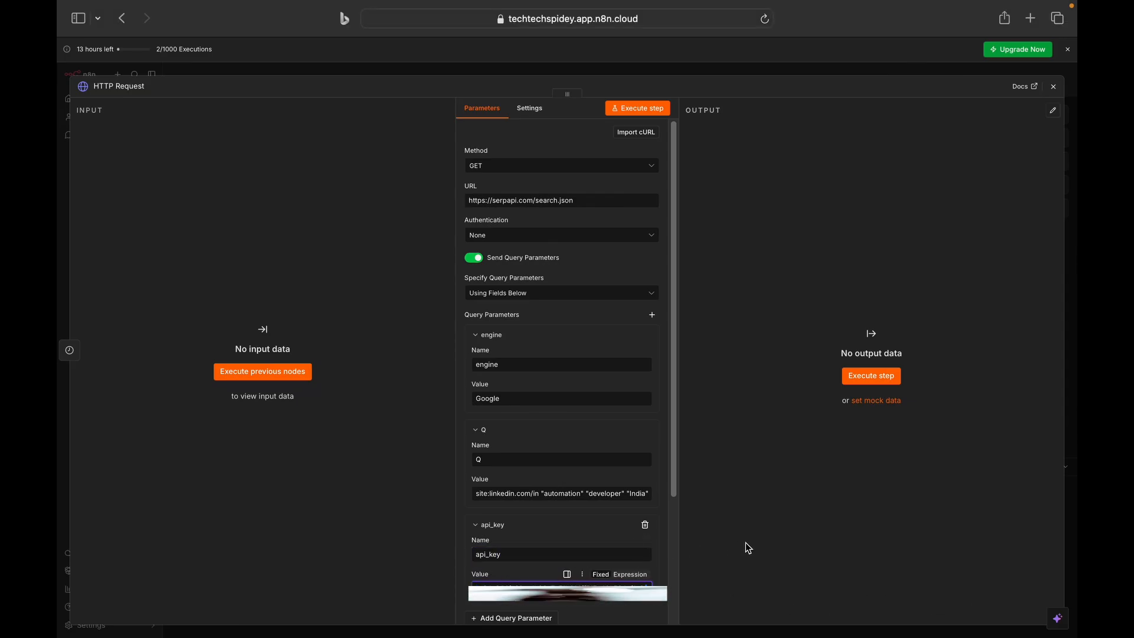
pyautogui.scroll(-5, 623, 552)
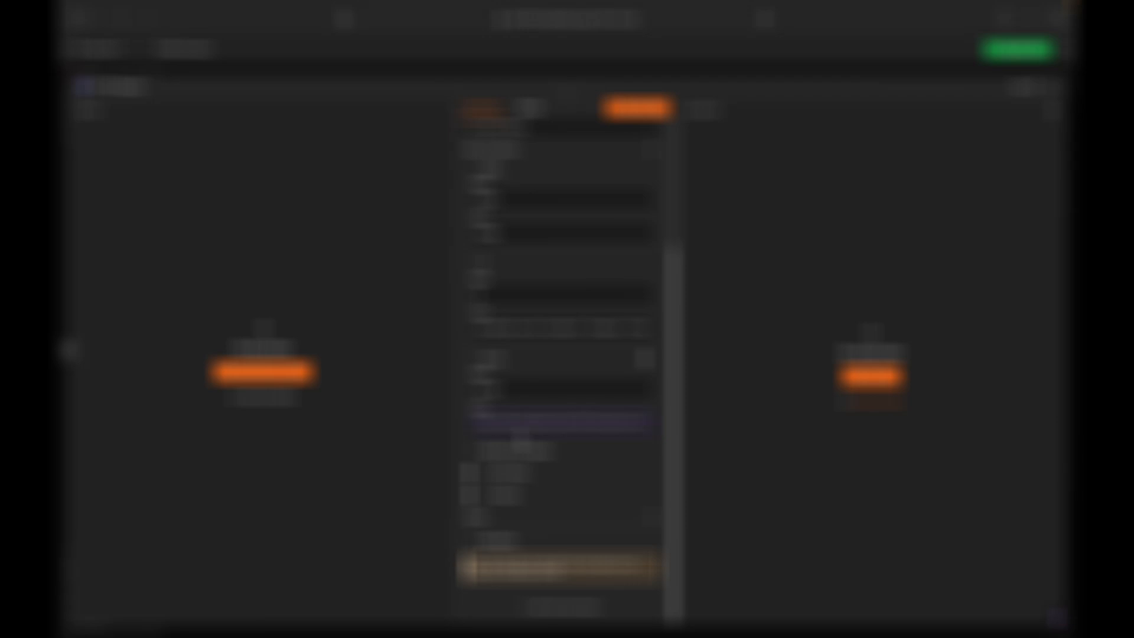
pyautogui.scroll(1, 522, 440)
pyautogui.scroll(3, 522, 441)
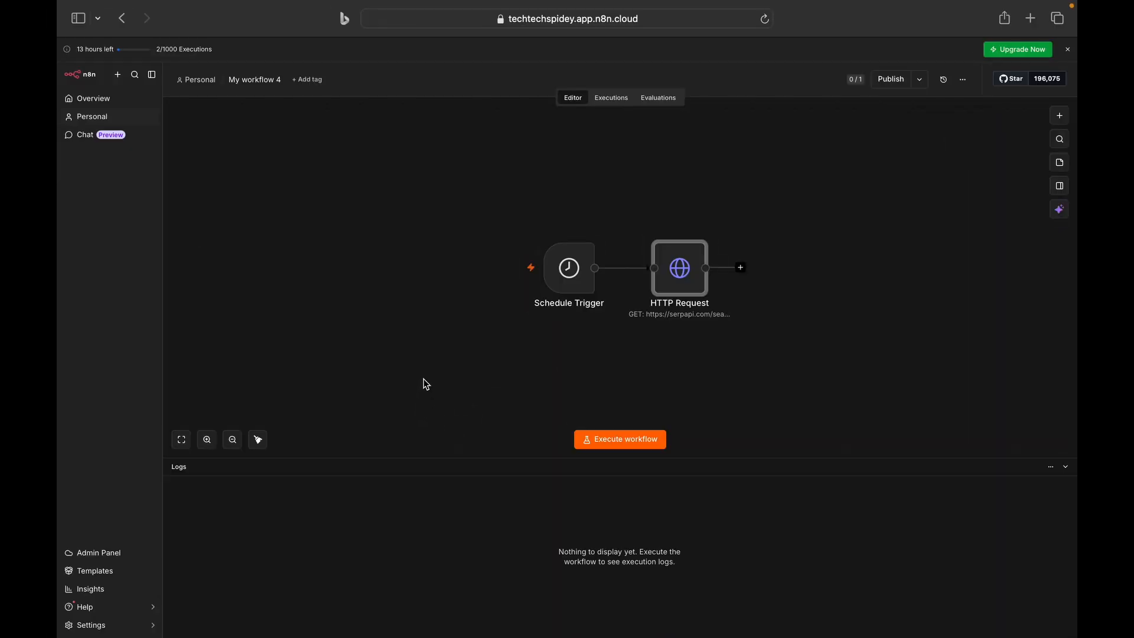
# Step: Delete the "Get row(s) in sheet" node that follows the HTTP Request node
pyautogui.moveTo(568, 300)
pyautogui.moveTo(684, 283)
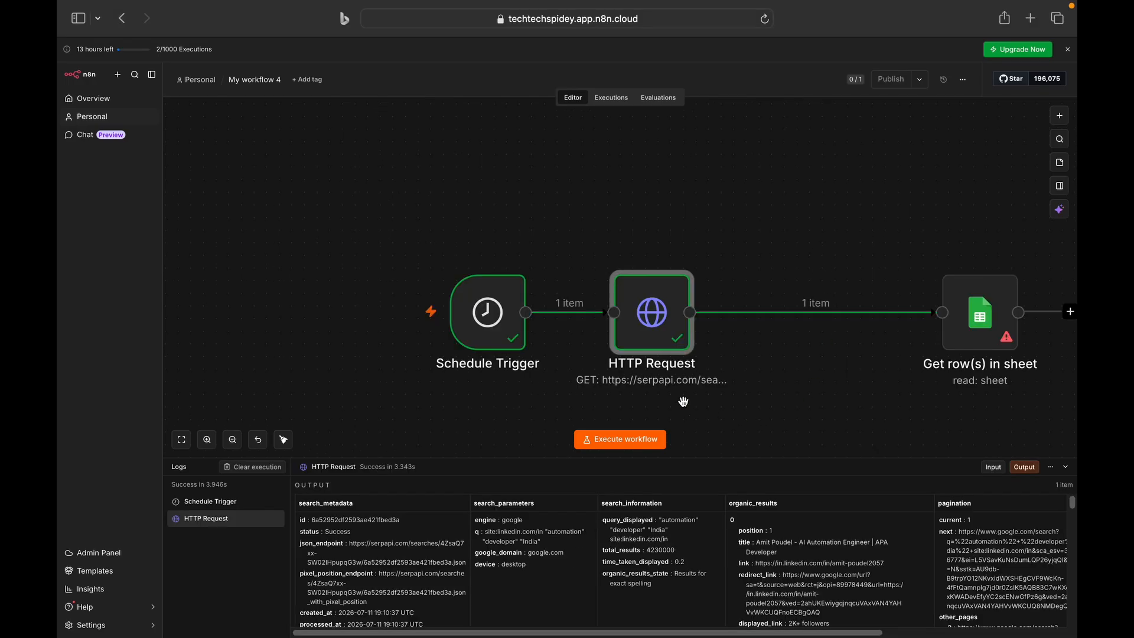
pyautogui.moveTo(647, 340)
pyautogui.click(981, 254)
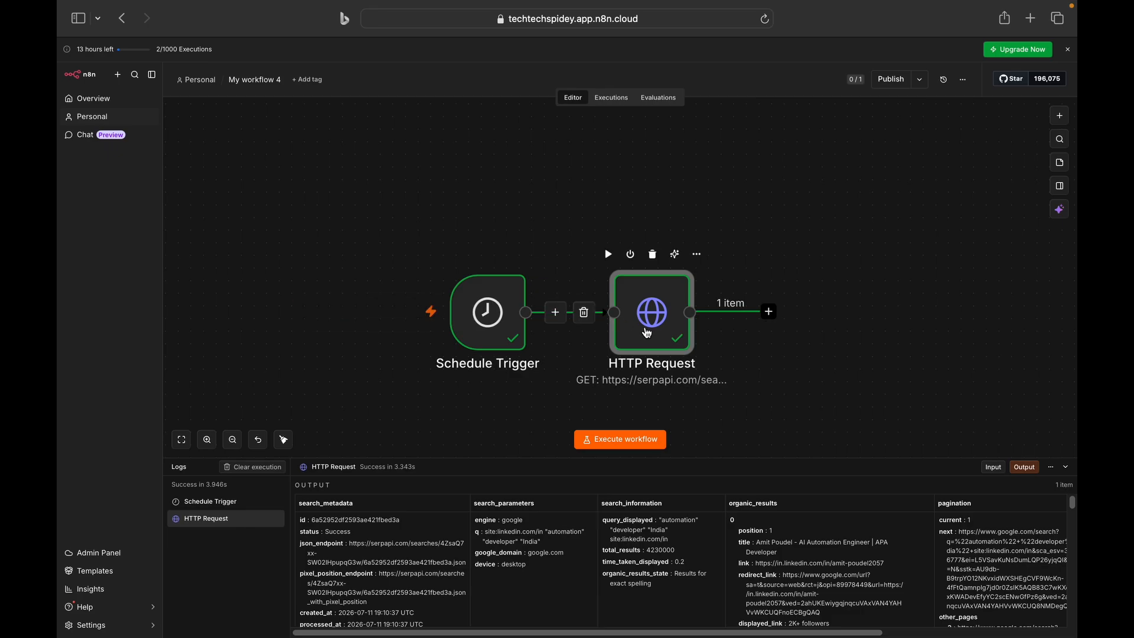
# Step: Open the HTTP Request node, execute it on its own and examine the returned JSON search results
pyautogui.doubleClick(648, 334)
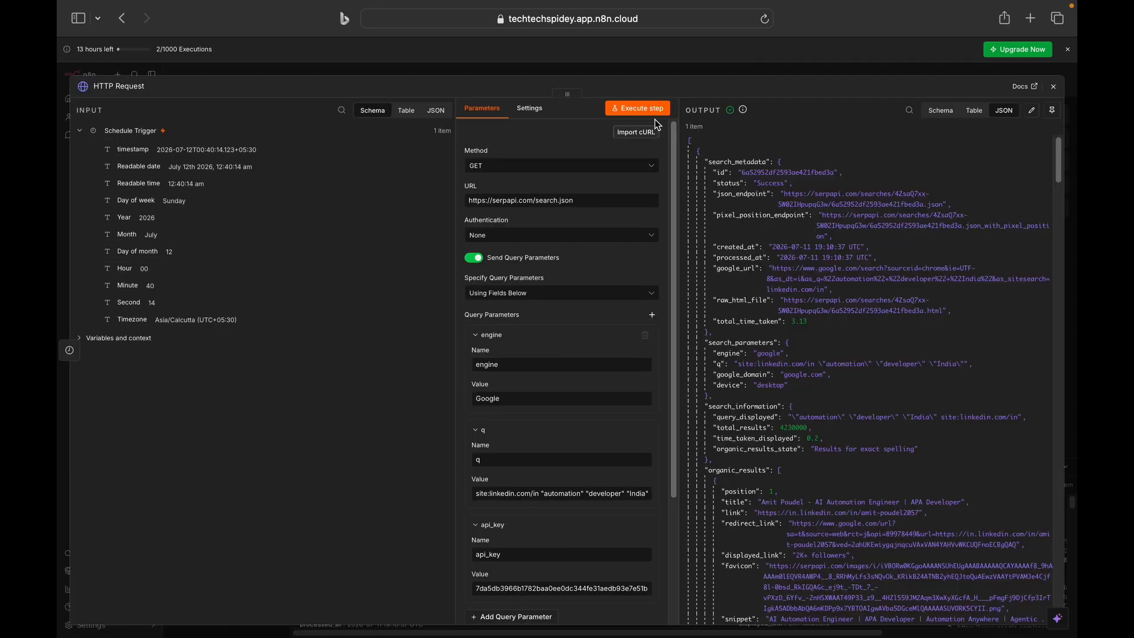
pyautogui.click(637, 108)
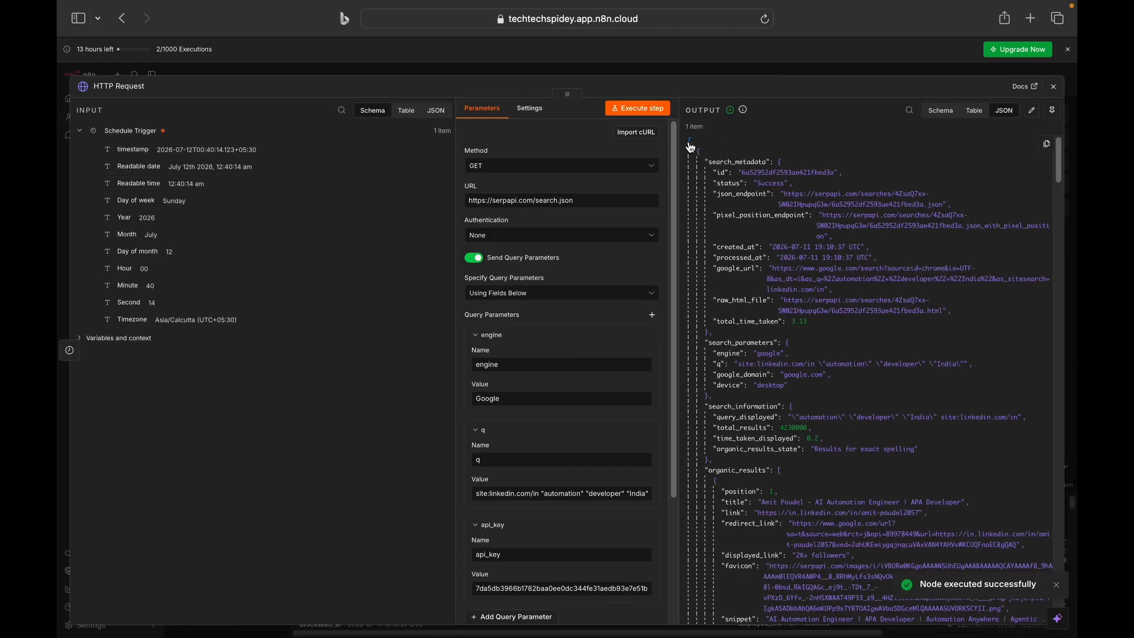
pyautogui.scroll(-3, 735, 207)
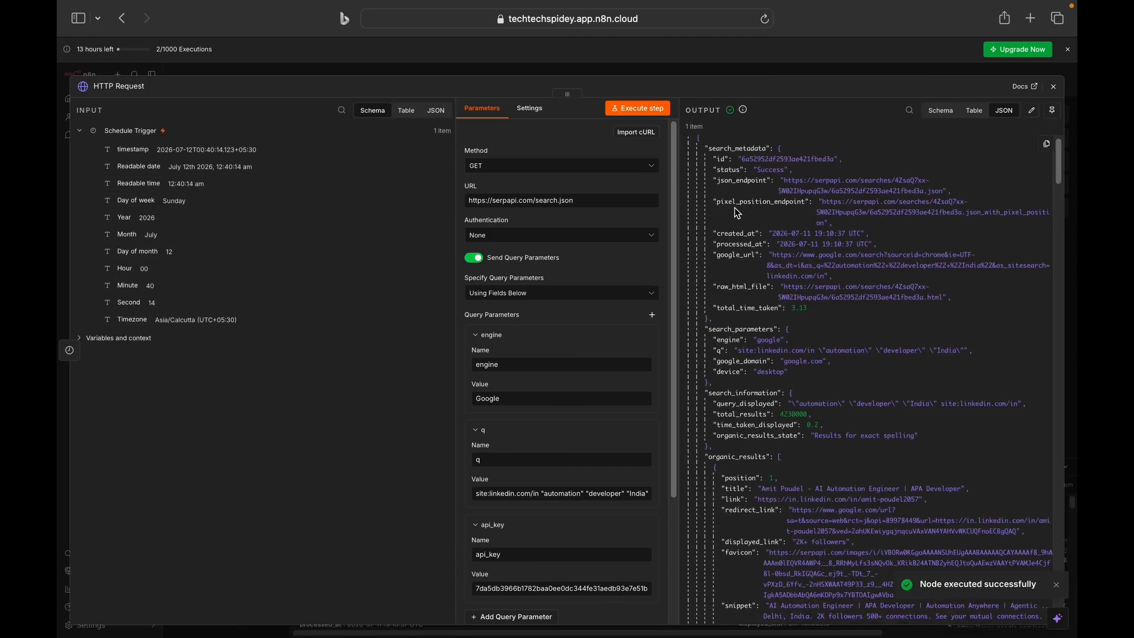
# Step: Review the HTTP Request output, close the node and add a Split Out node after it
pyautogui.scroll(-15, 735, 208)
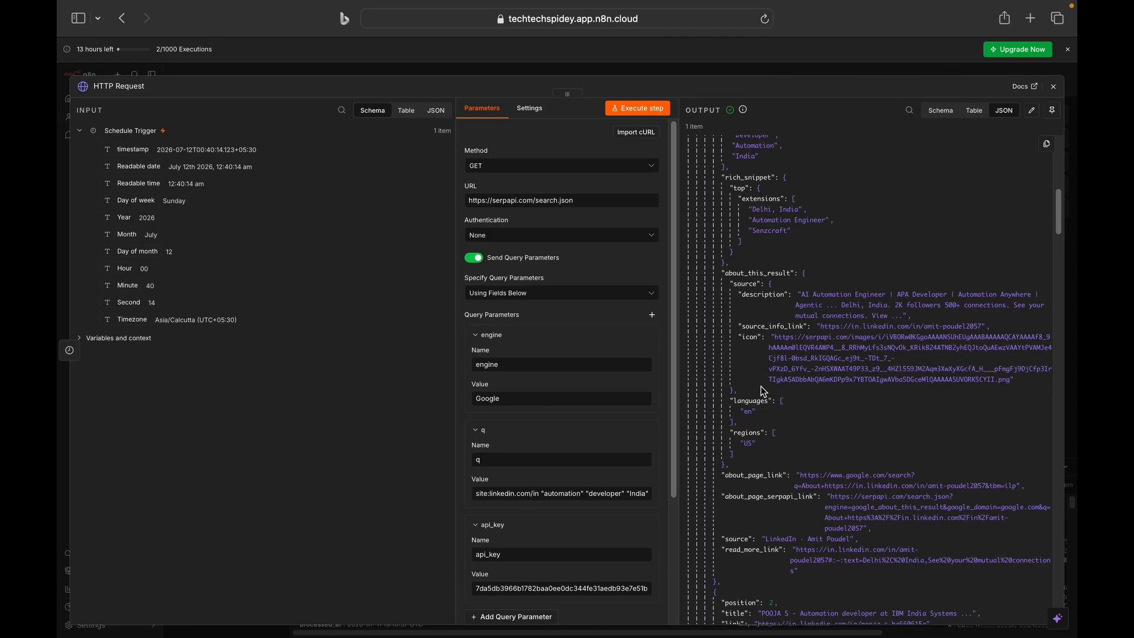
pyautogui.scroll(20, 760, 386)
pyautogui.click(1054, 87)
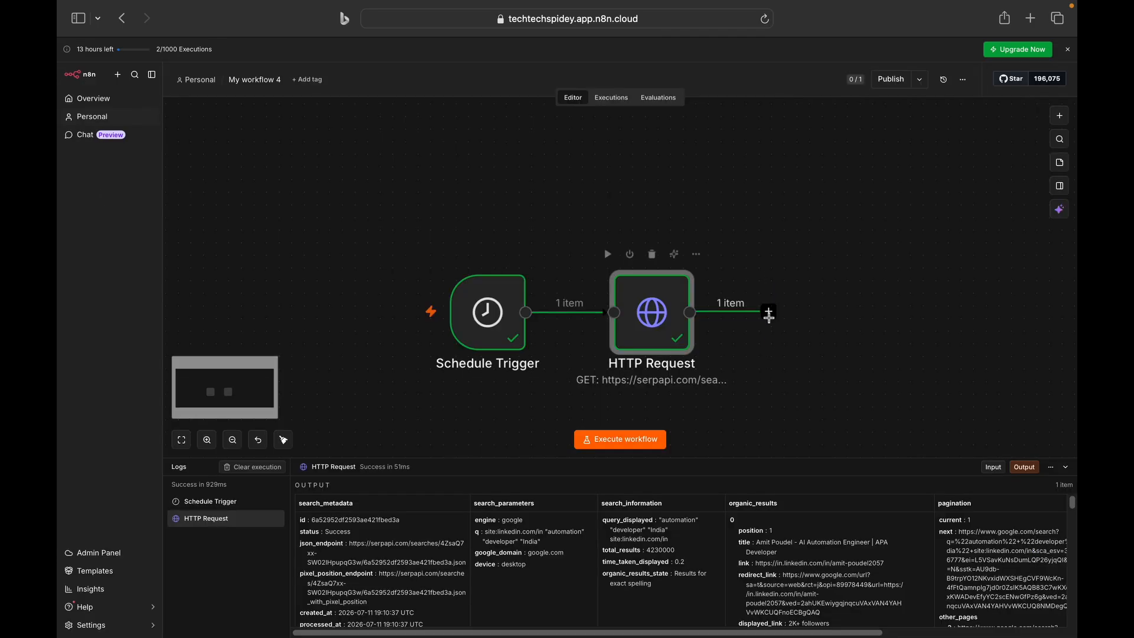
pyautogui.click(769, 312)
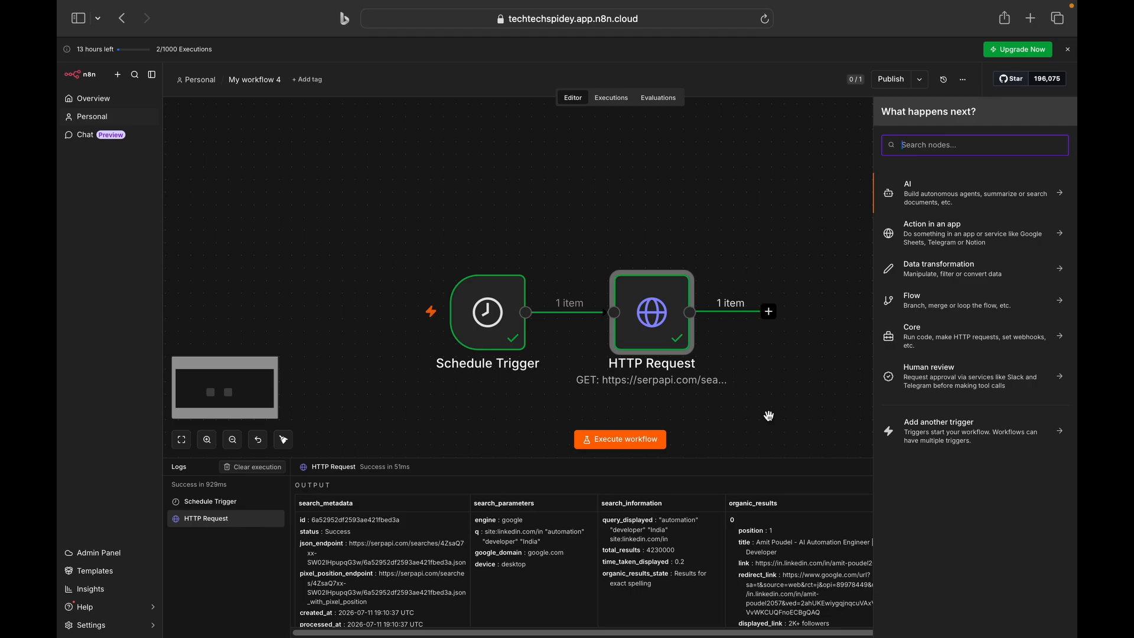
pyautogui.write('split')
pyautogui.press('Return')
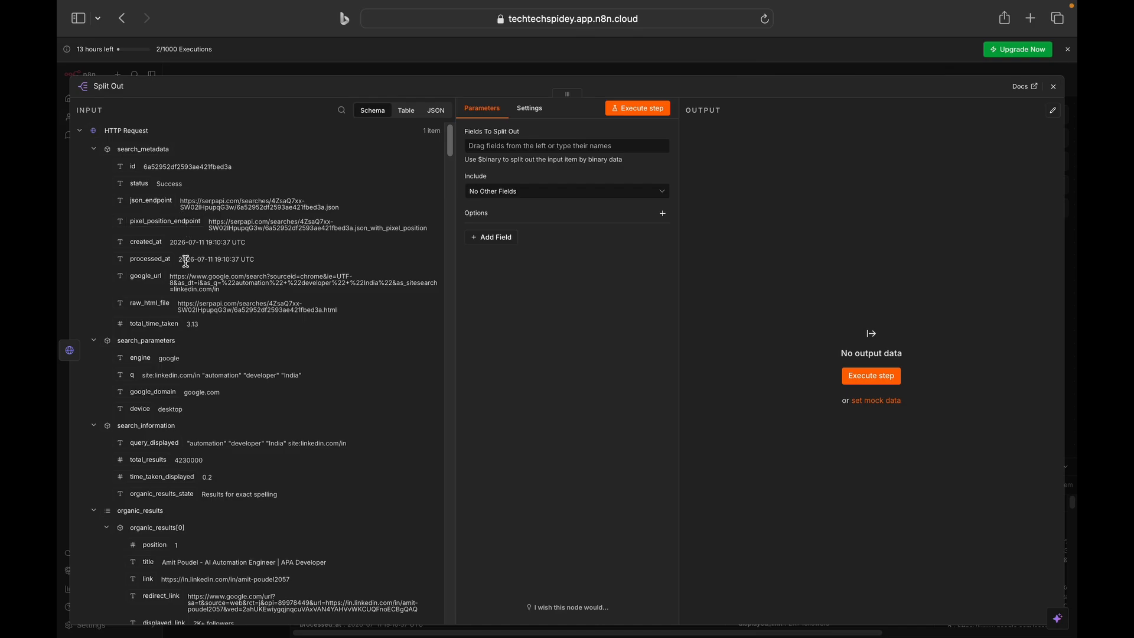
# Step: Set the Split Out node's Fields To Split Out to organic_results and switch Include to an empty expression
pyautogui.scroll(-5, 186, 266)
pyautogui.click(555, 193)
pyautogui.click(557, 195)
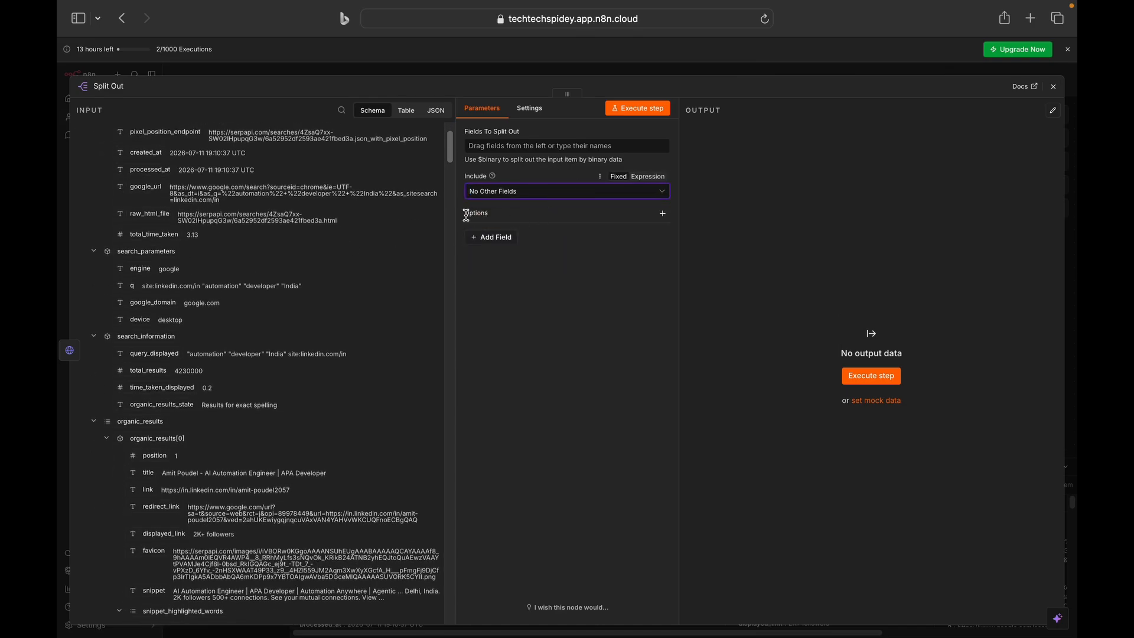
pyautogui.click(494, 238)
pyautogui.click(563, 321)
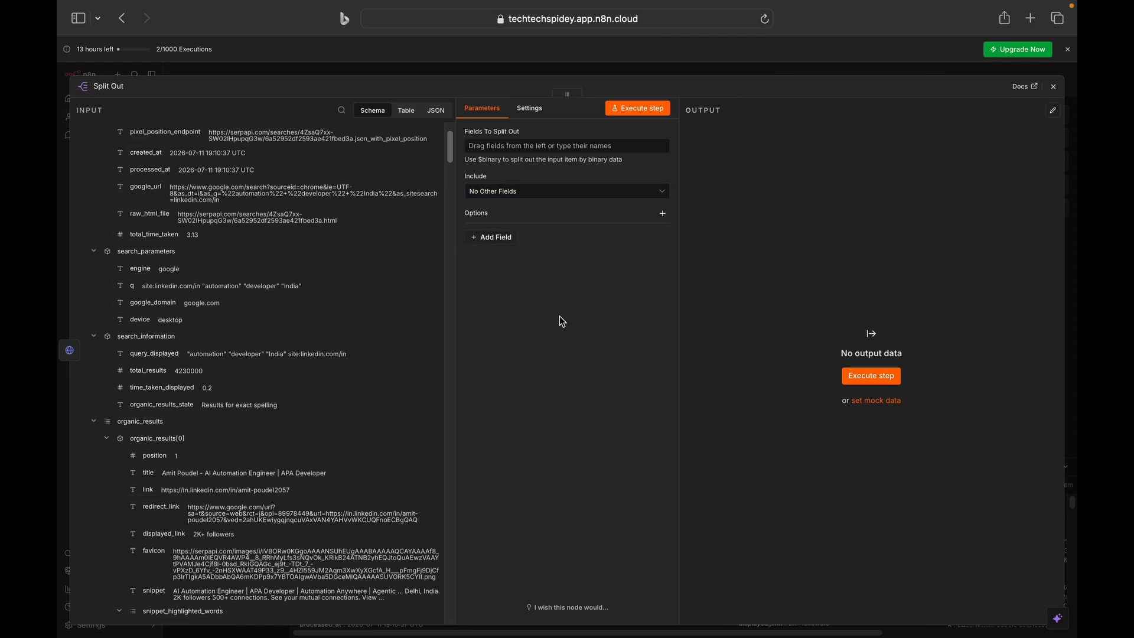
pyautogui.scroll(3, 228, 370)
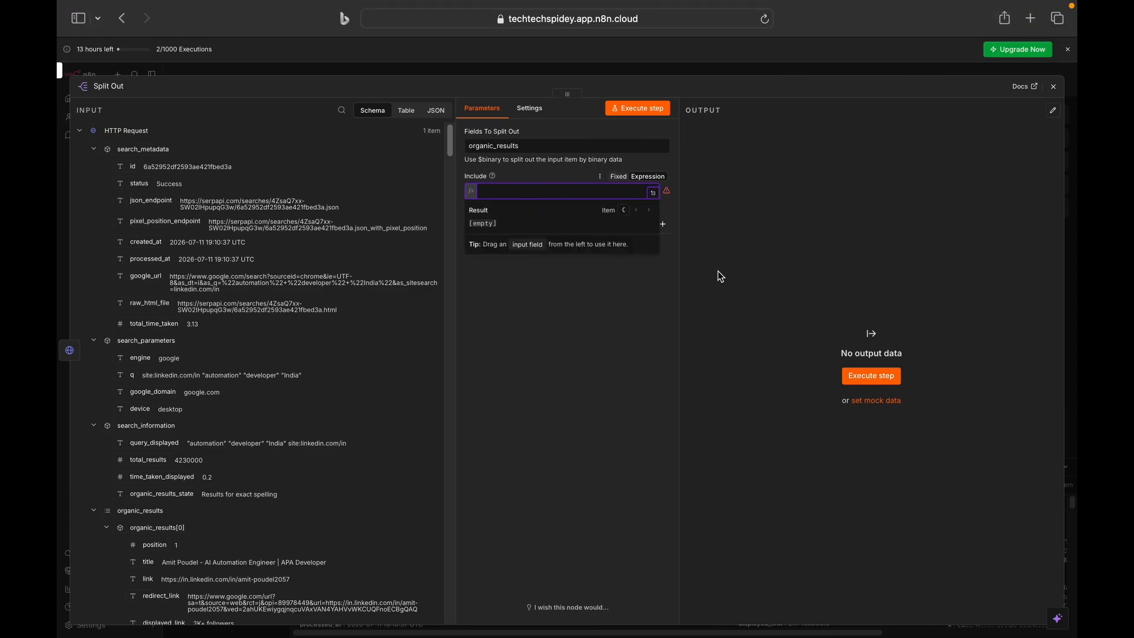
pyautogui.click(720, 276)
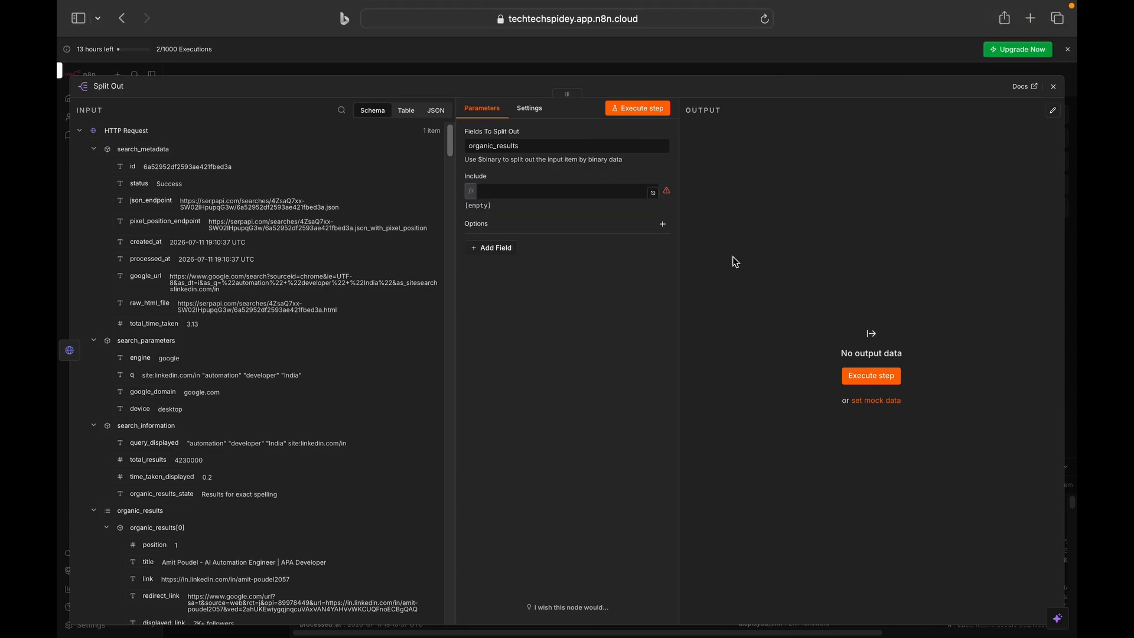
# Step: Execute the Split Out node on its own and examine the snippets and highlighted words in the resulting items
pyautogui.click(641, 108)
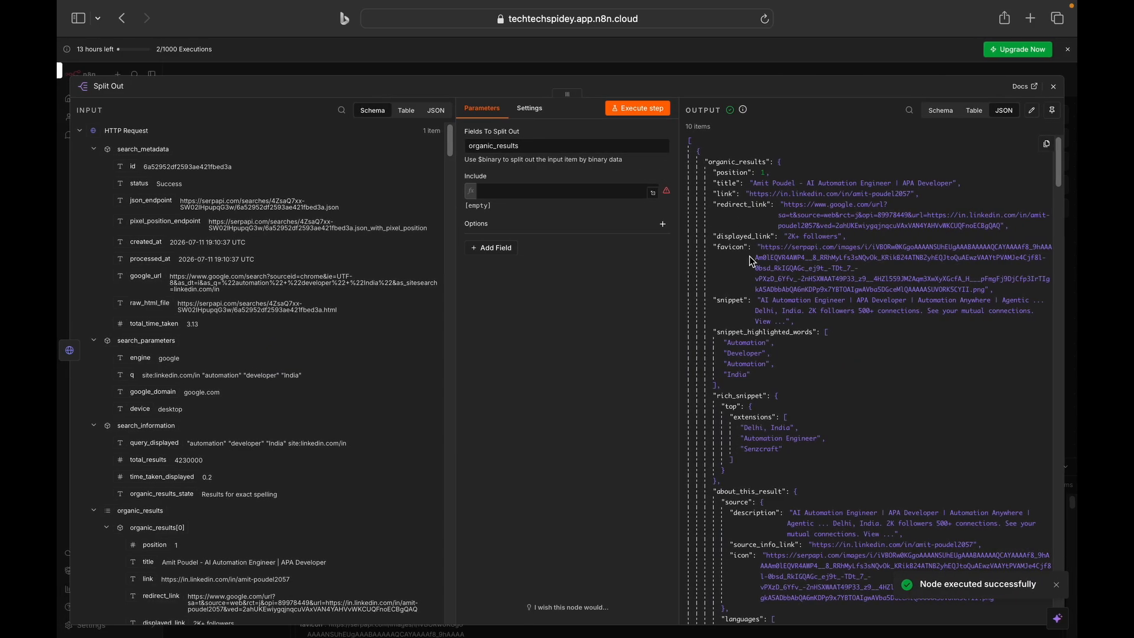
pyautogui.scroll(-1, 750, 378)
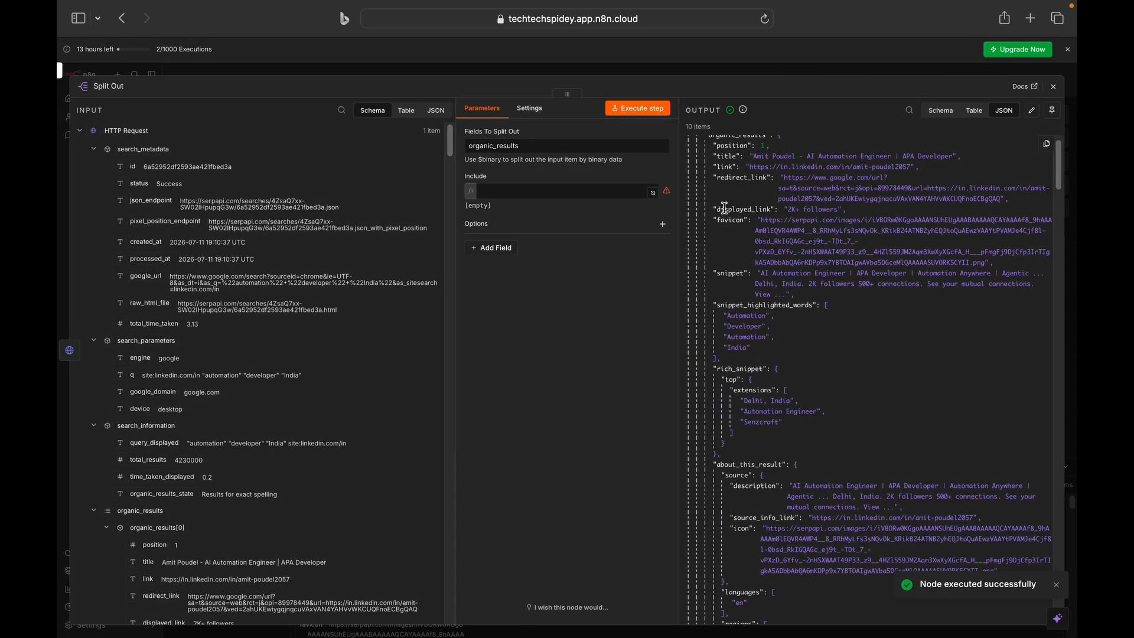
pyautogui.tripleClick(734, 287)
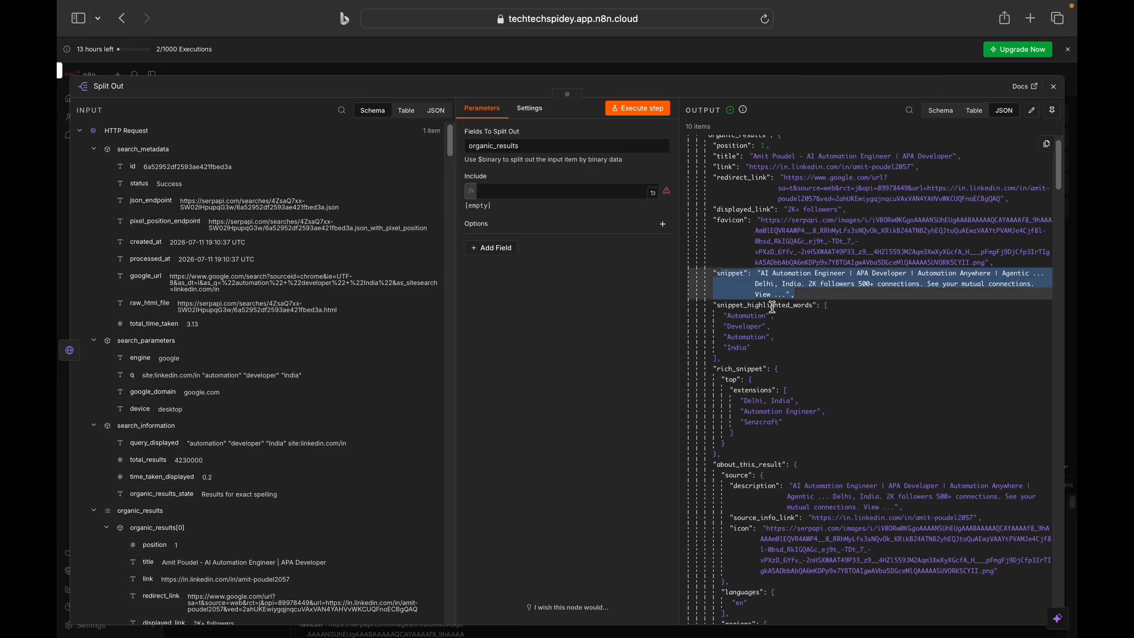
pyautogui.moveTo(738, 316); pyautogui.dragTo(776, 360)
pyautogui.scroll(-10, 776, 359)
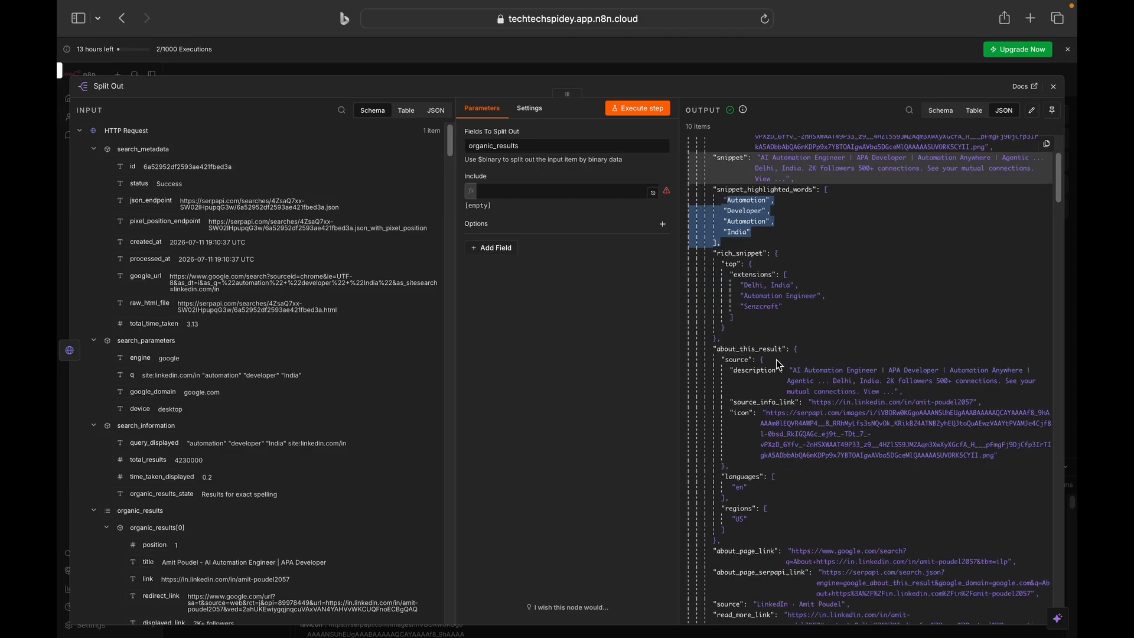
pyautogui.scroll(-8, 777, 359)
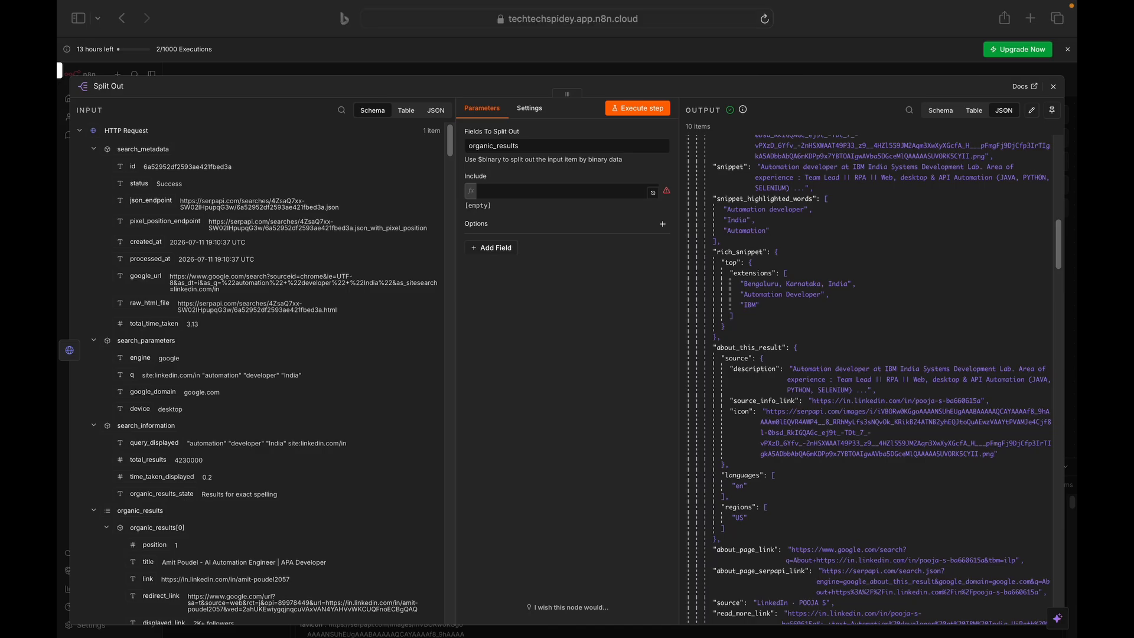
pyautogui.click(1053, 87)
# Step: Add a Google Sheets "Append row in sheet" node after Split Out, using the Google Sheets account credential
pyautogui.hscroll(2, 886, 349)
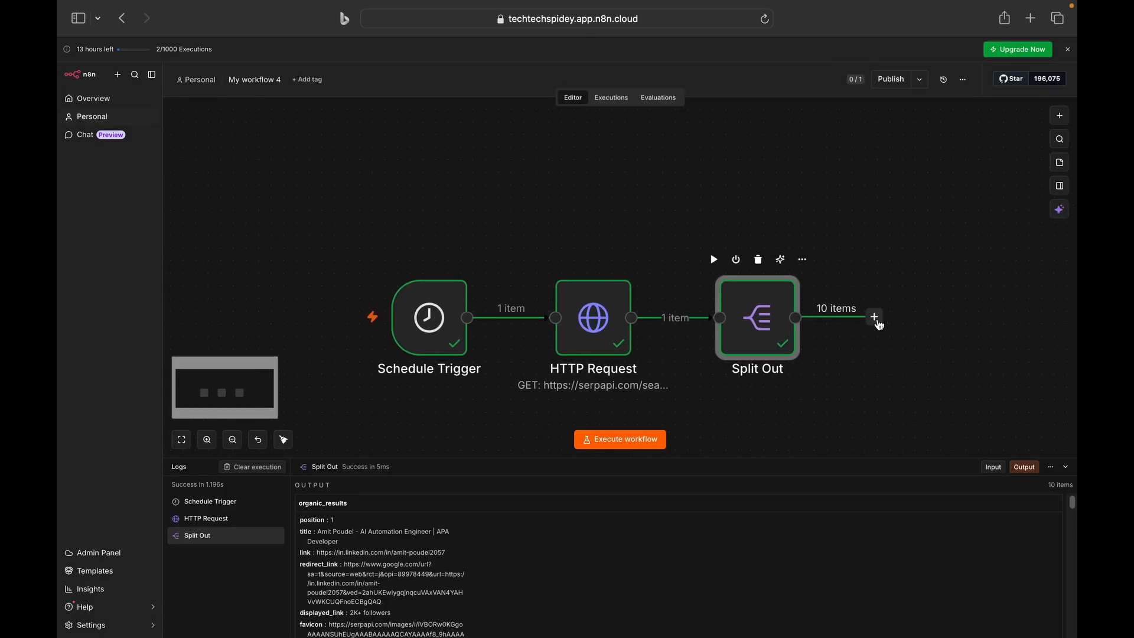
pyautogui.click(877, 321)
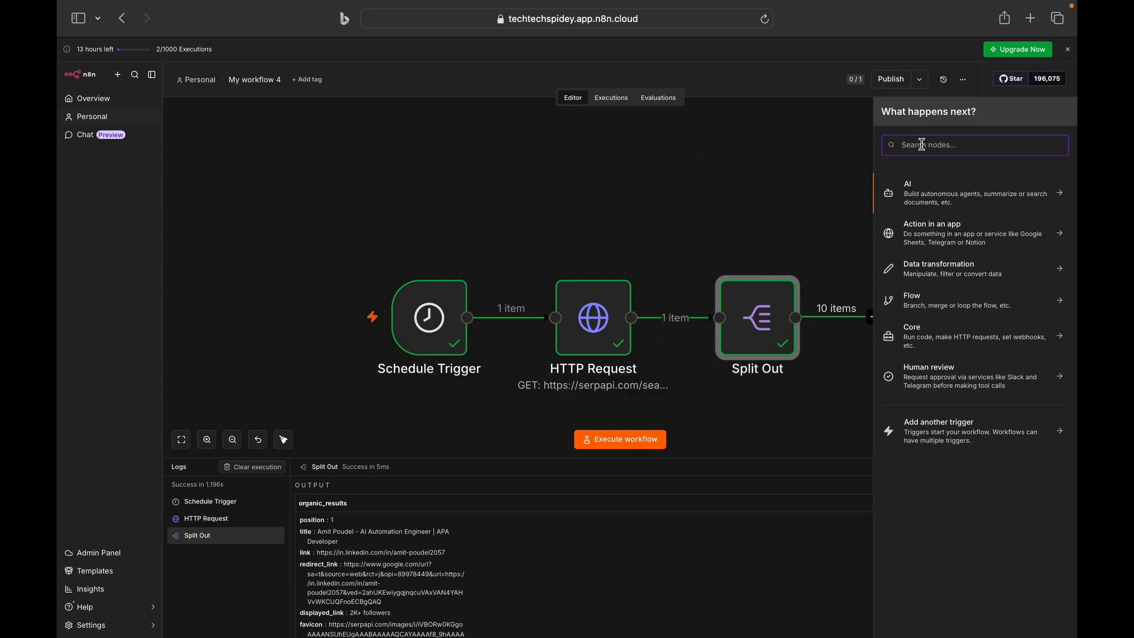
pyautogui.write('google')
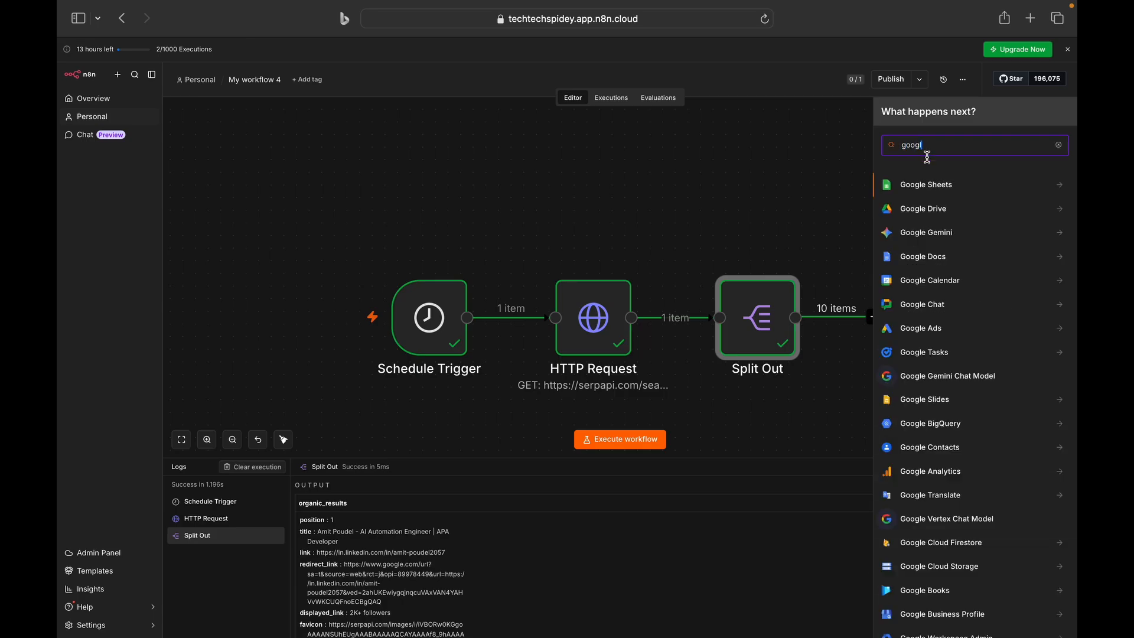
pyautogui.click(951, 188)
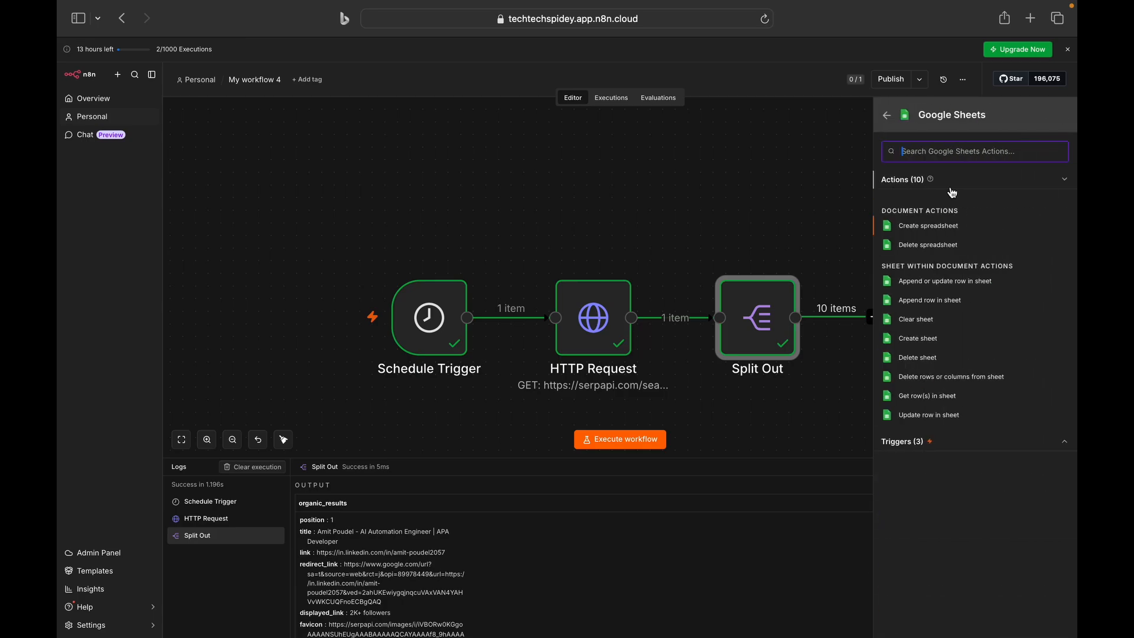
pyautogui.click(942, 304)
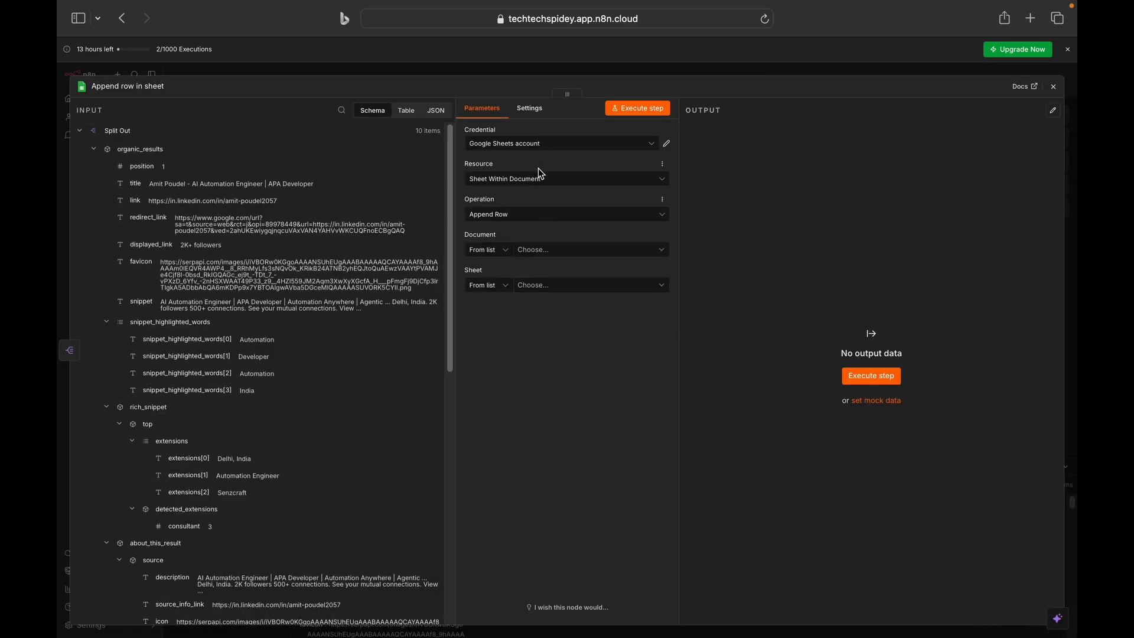
pyautogui.click(540, 149)
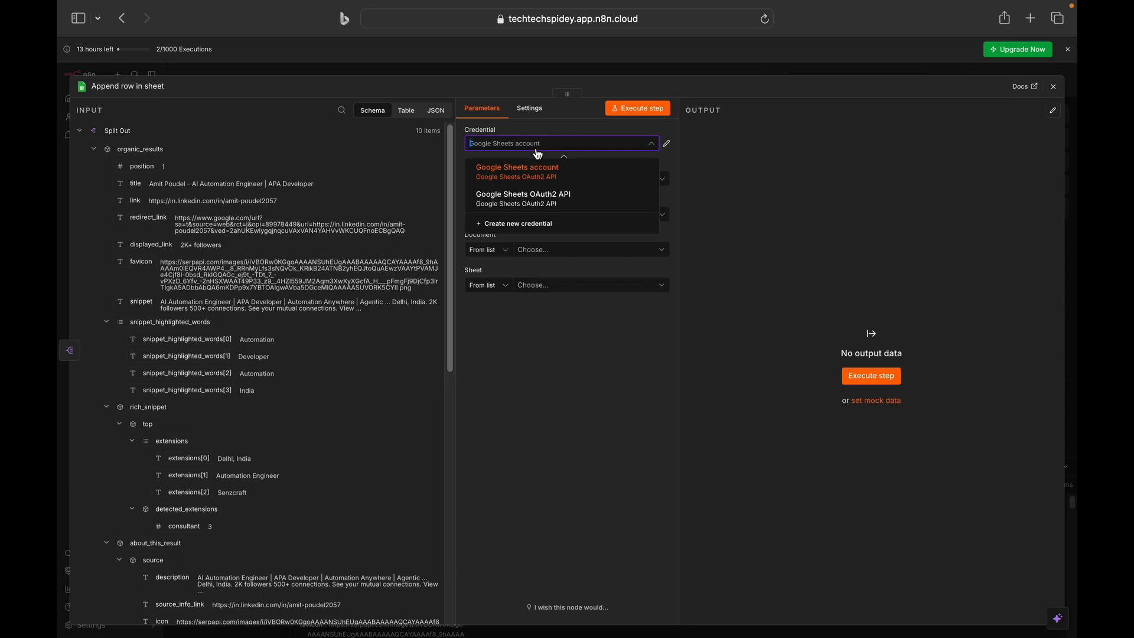
pyautogui.click(538, 155)
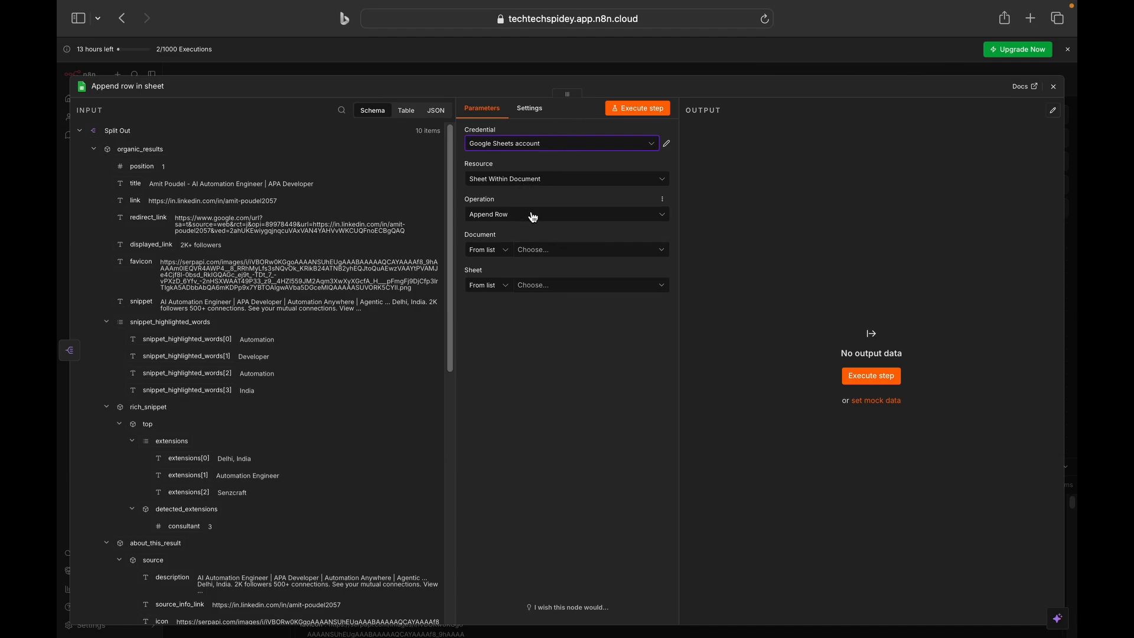
# Step: Open the document choices and examine the Leads sheet of the LinkedIn_Lead_Scraper spreadsheet in Google Sheets before returning to the n8n workflow
pyautogui.click(558, 249)
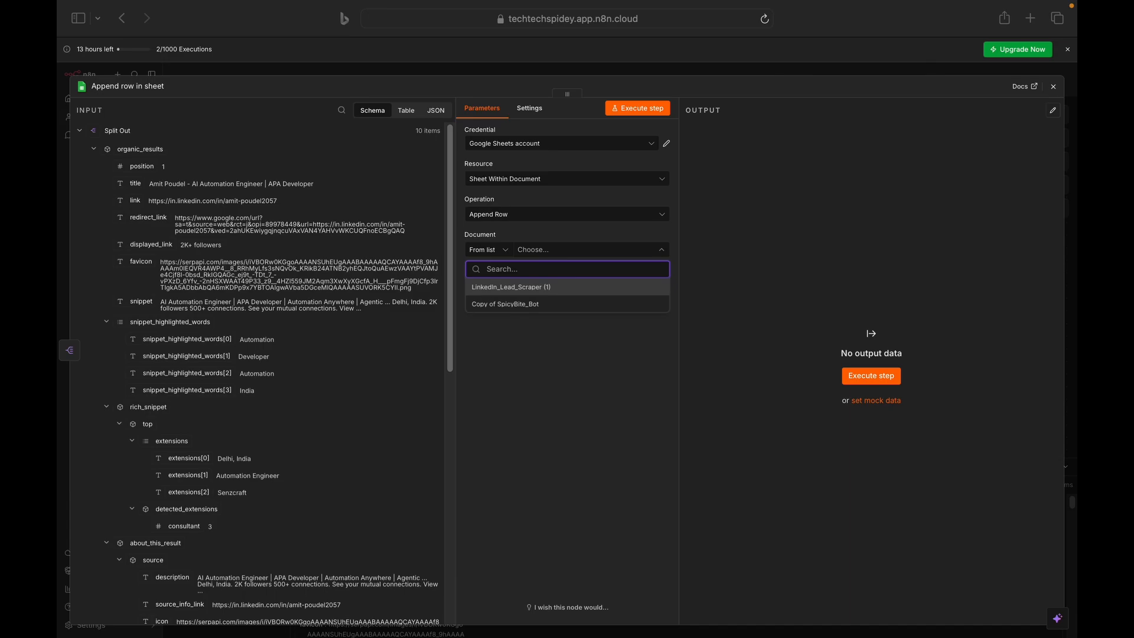
pyautogui.moveTo(513, 287); pyautogui.dragTo(824, 45)
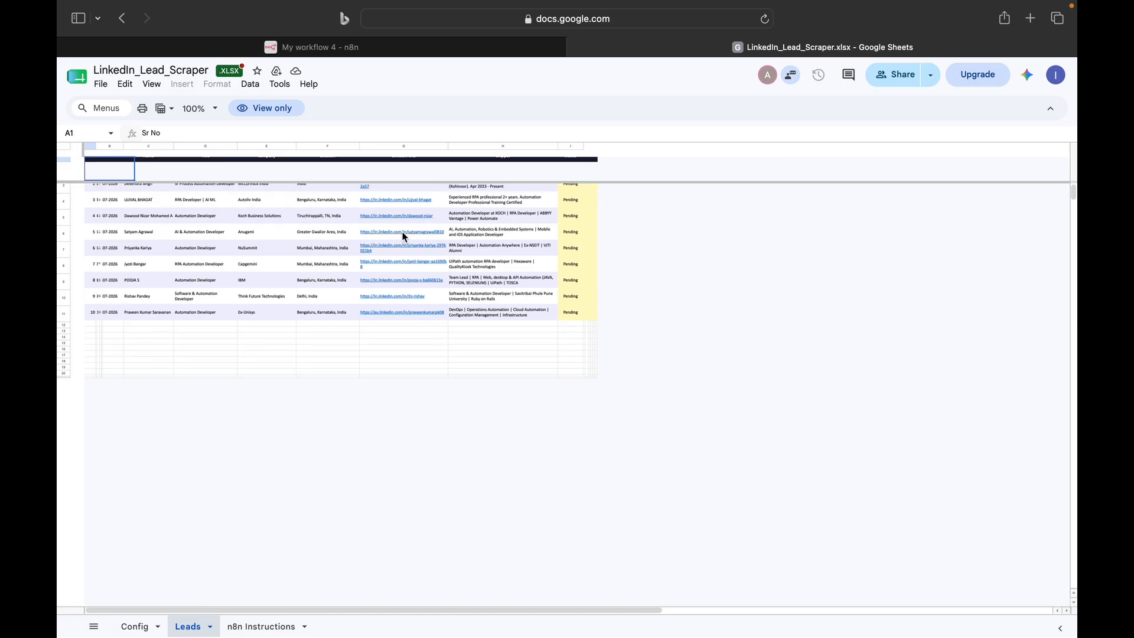
pyautogui.press('super+plus')
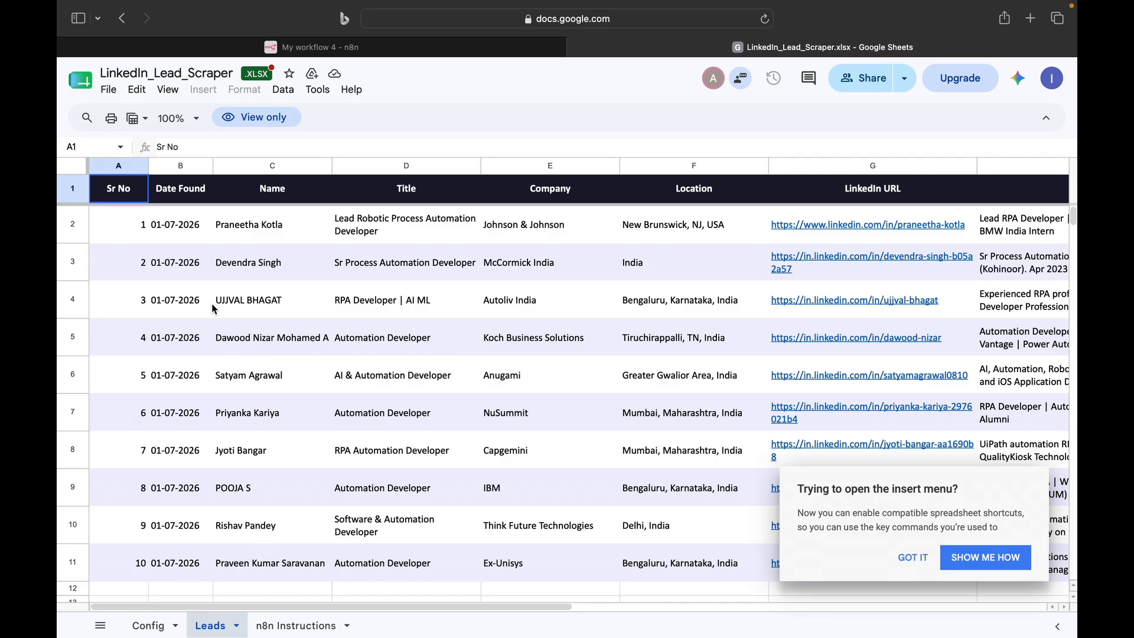
pyautogui.click(190, 235)
pyautogui.click(518, 48)
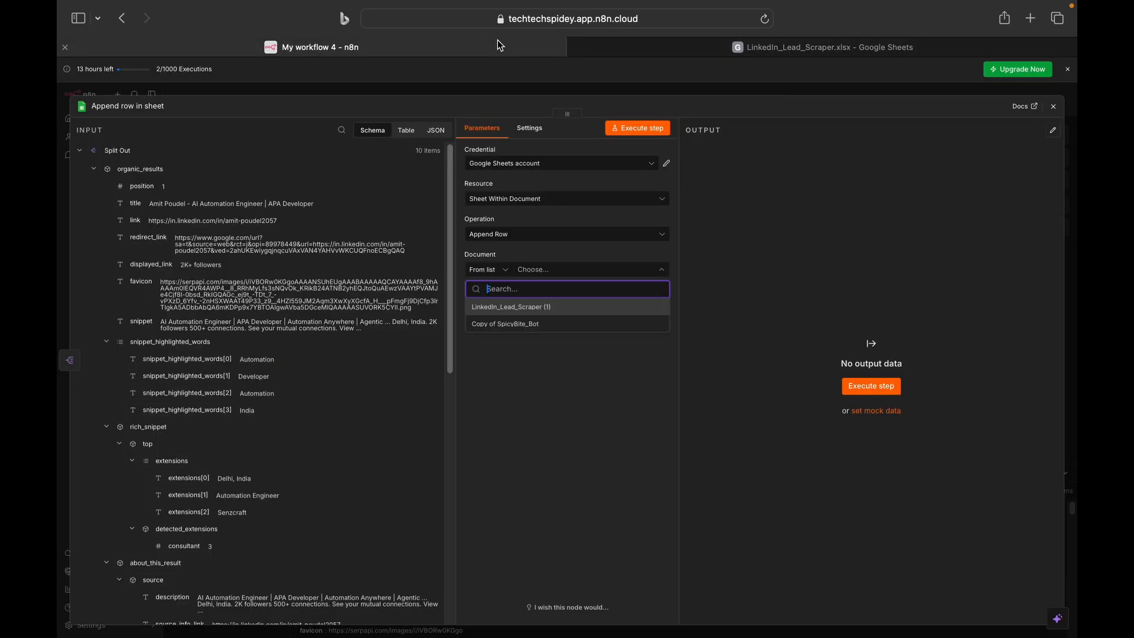
# Step: Set the append node's document to LinkedIn_Lead_Scraper (1) and its sheet to Leads
pyautogui.click(539, 307)
pyautogui.click(565, 312)
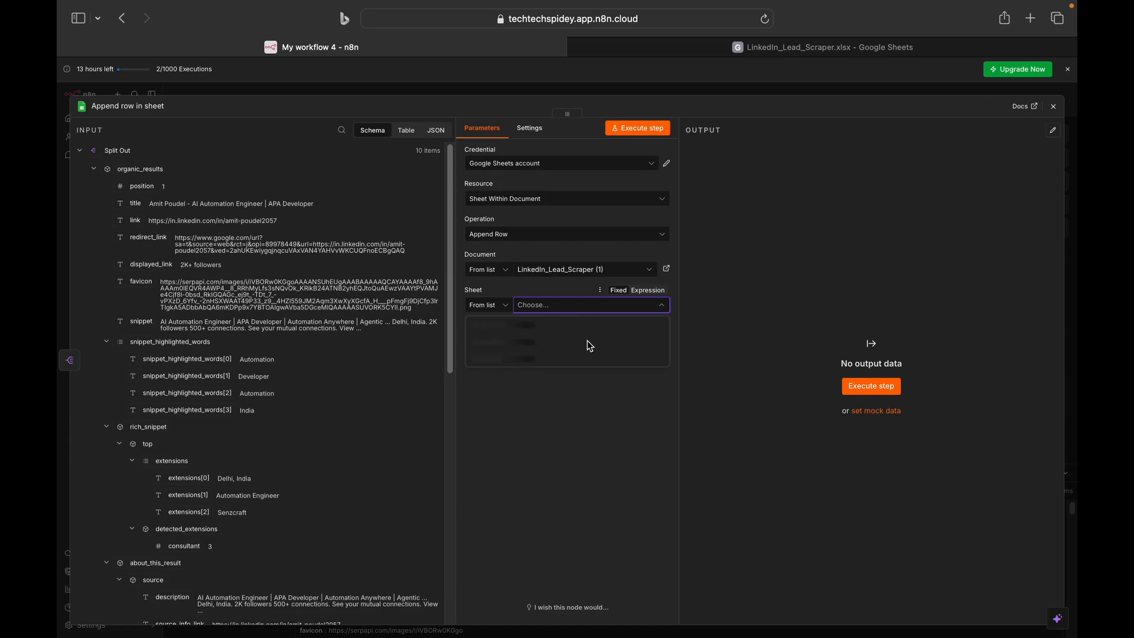
pyautogui.click(518, 343)
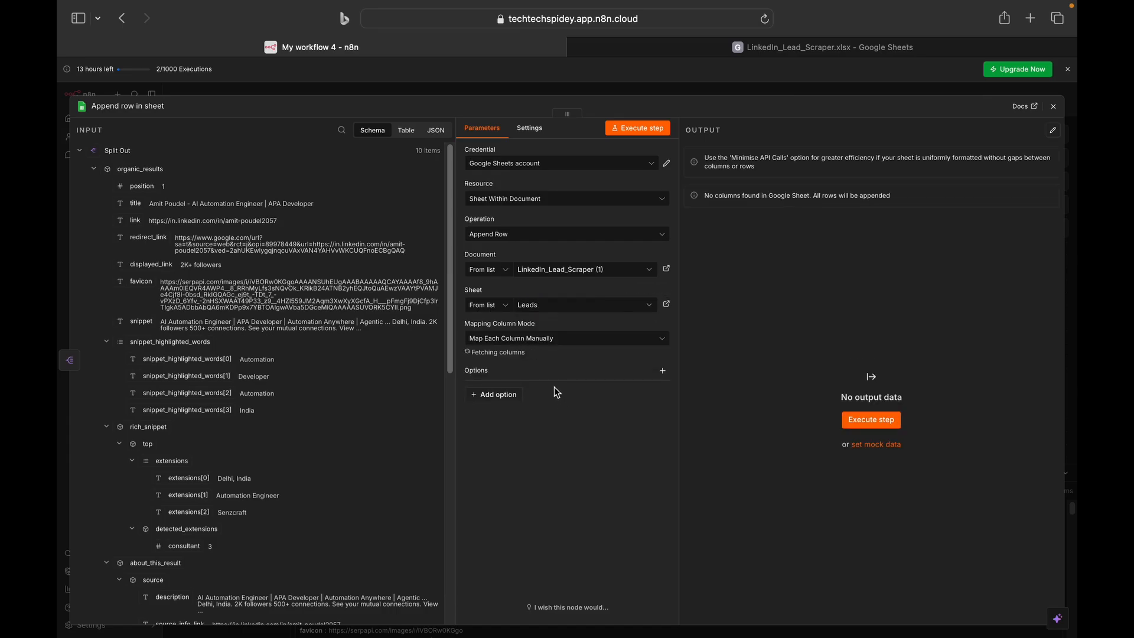
# Step: Map the Snippet column to organic_results.snippet and the LinkedIn URL column to organic_results.about_this_result.source.source_info_link
pyautogui.scroll(-5, 525, 391)
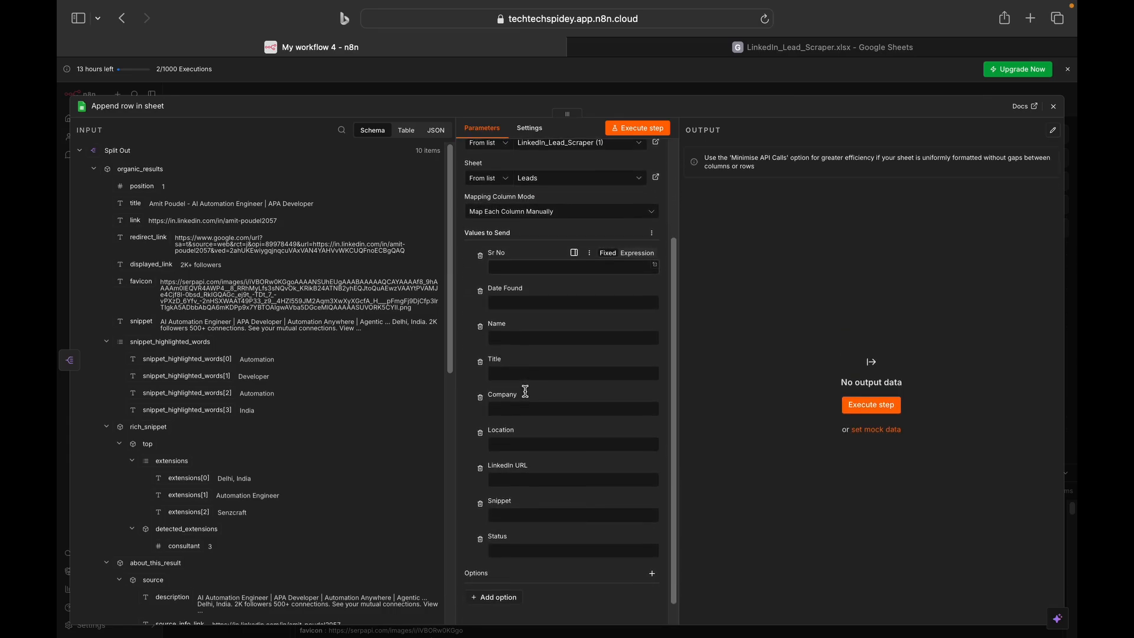
pyautogui.scroll(1, 526, 392)
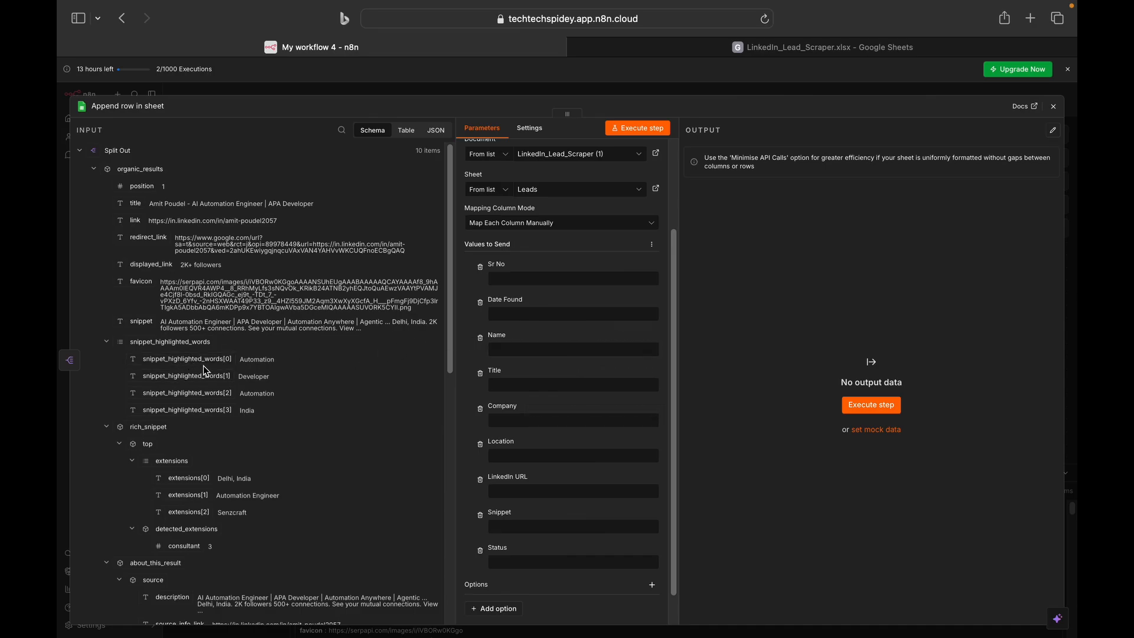
pyautogui.moveTo(140, 324); pyautogui.dragTo(524, 534)
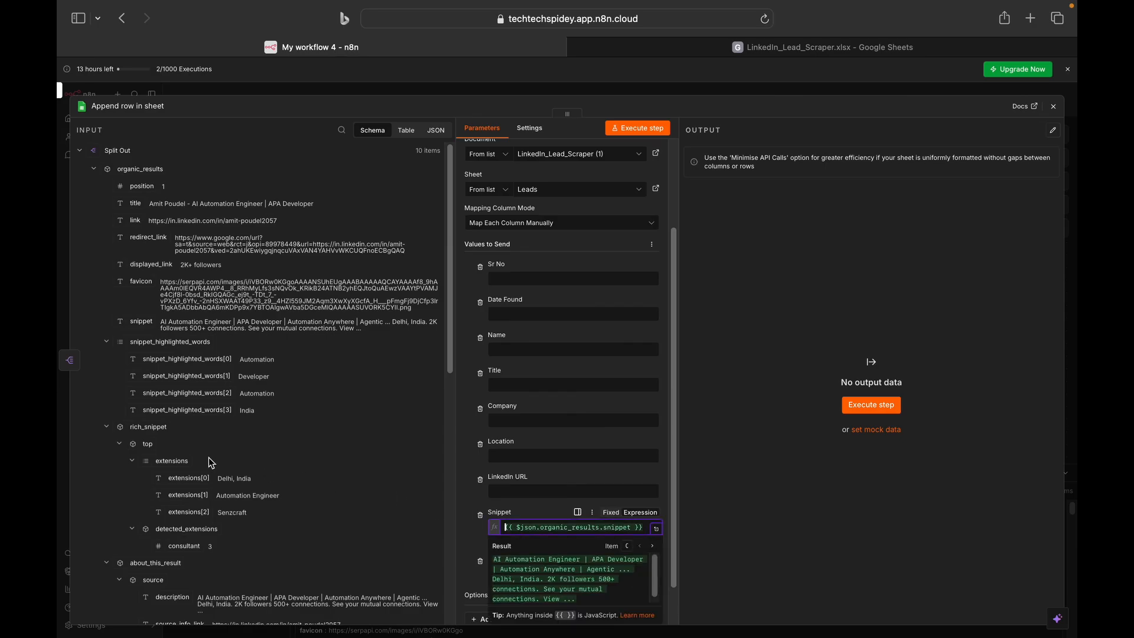
pyautogui.scroll(-6, 146, 280)
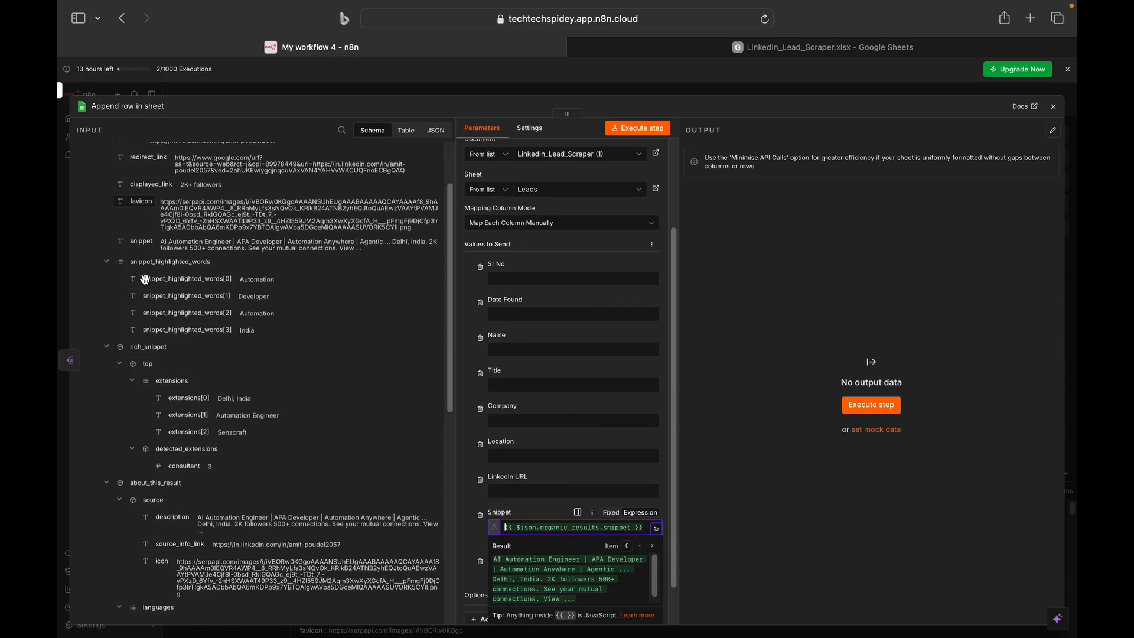
pyautogui.moveTo(181, 441); pyautogui.dragTo(538, 500)
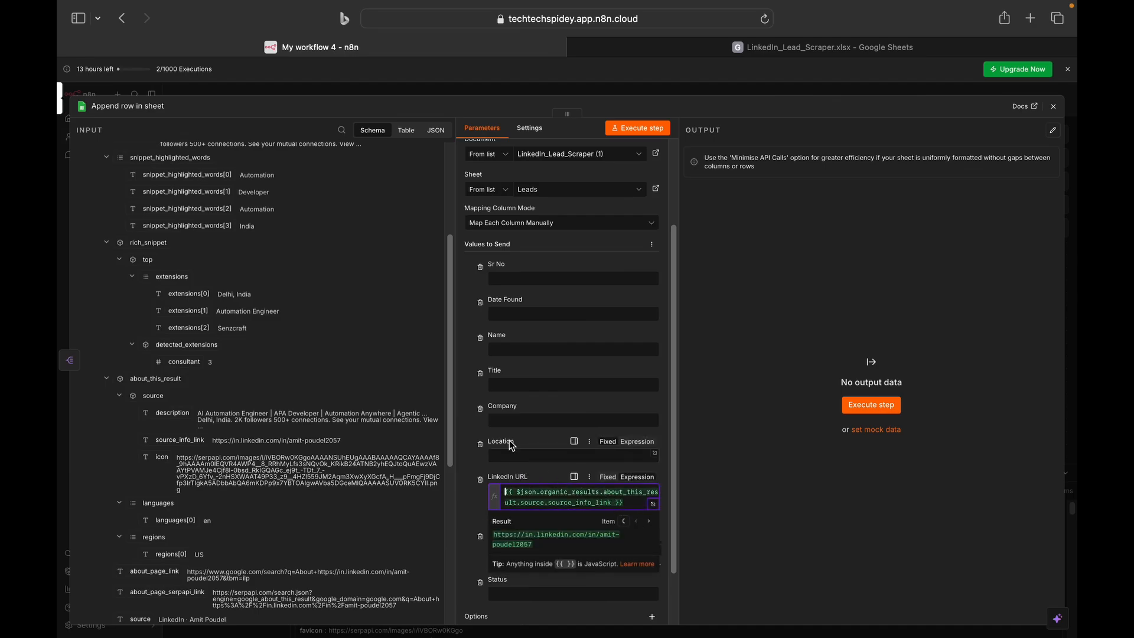
# Step: Map the Location column to organic_results.rich_snippet.top.extensions[0] and the Company column to organic_results.rich_snippet.top.extensions[2]
pyautogui.moveTo(199, 294); pyautogui.dragTo(525, 462)
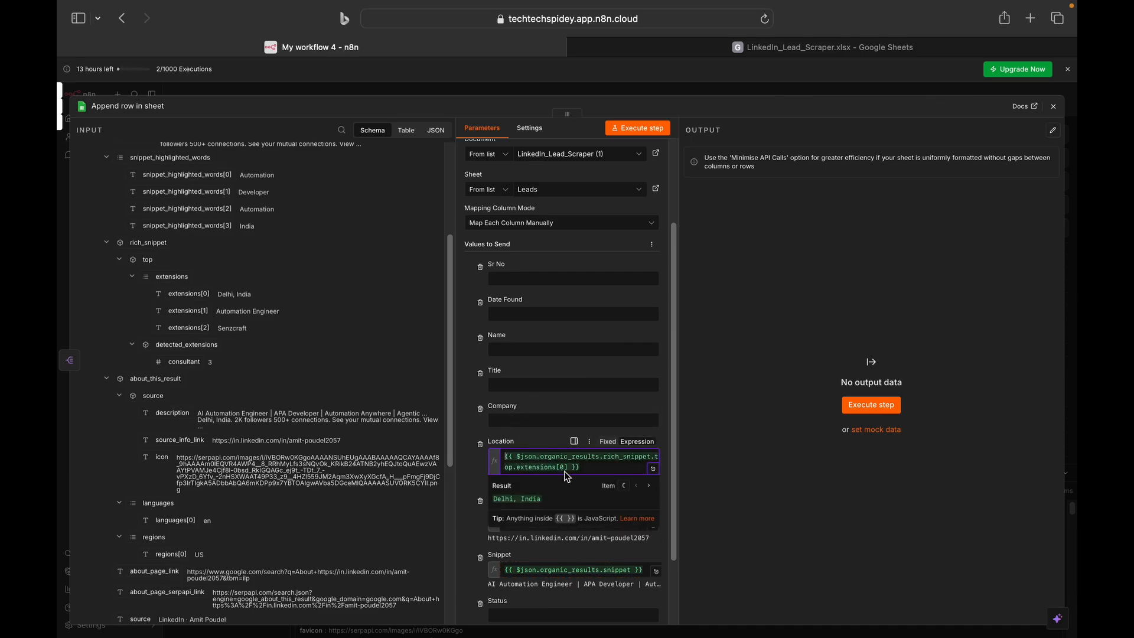
pyautogui.moveTo(593, 471); pyautogui.dragTo(560, 466)
pyautogui.scroll(5, 200, 331)
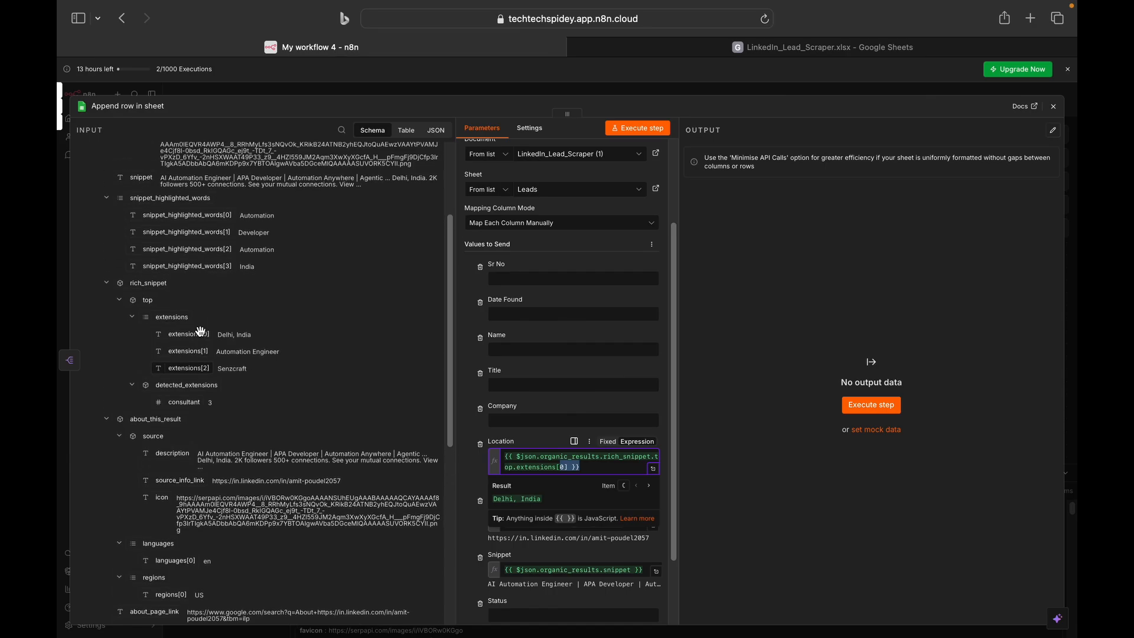
pyautogui.scroll(-10, 200, 331)
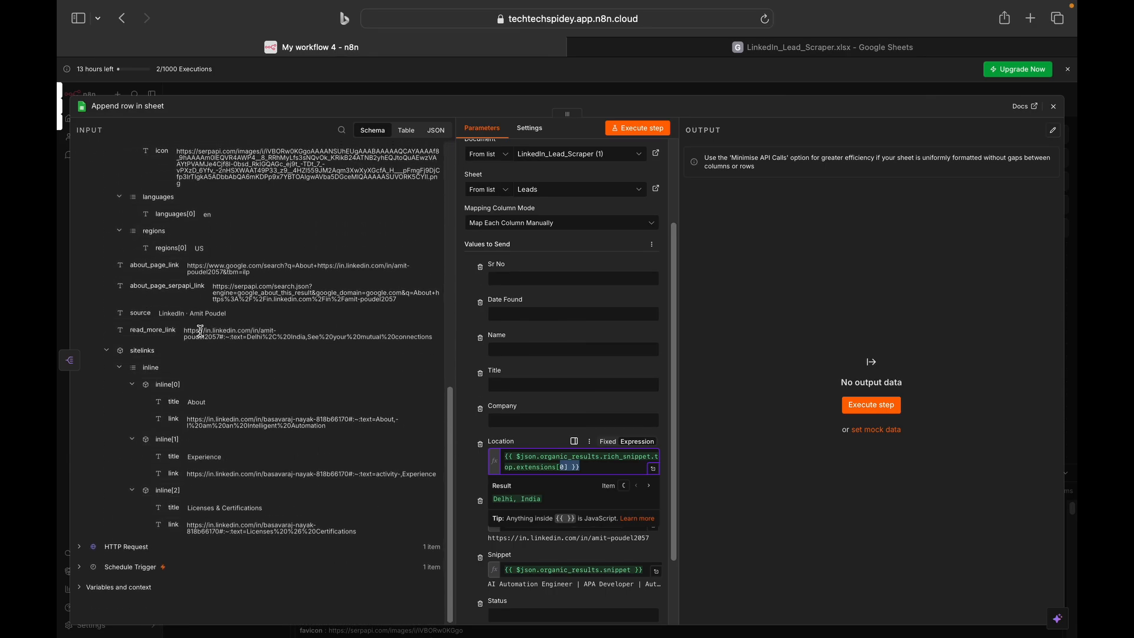
pyautogui.scroll(5, 143, 491)
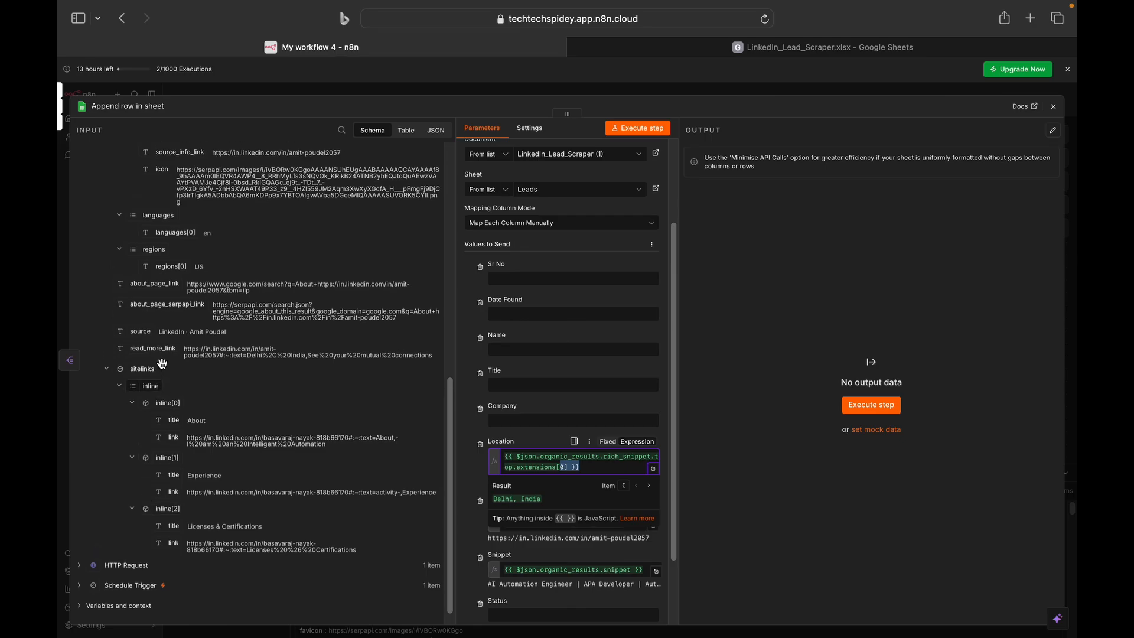
pyautogui.scroll(1, 163, 369)
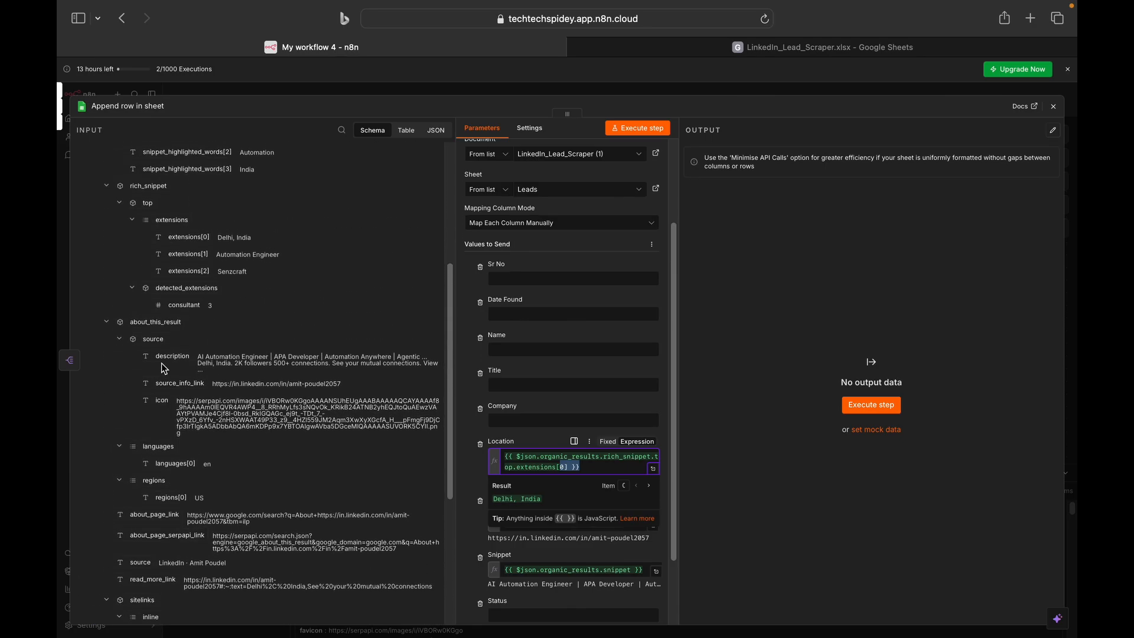
pyautogui.scroll(1, 208, 264)
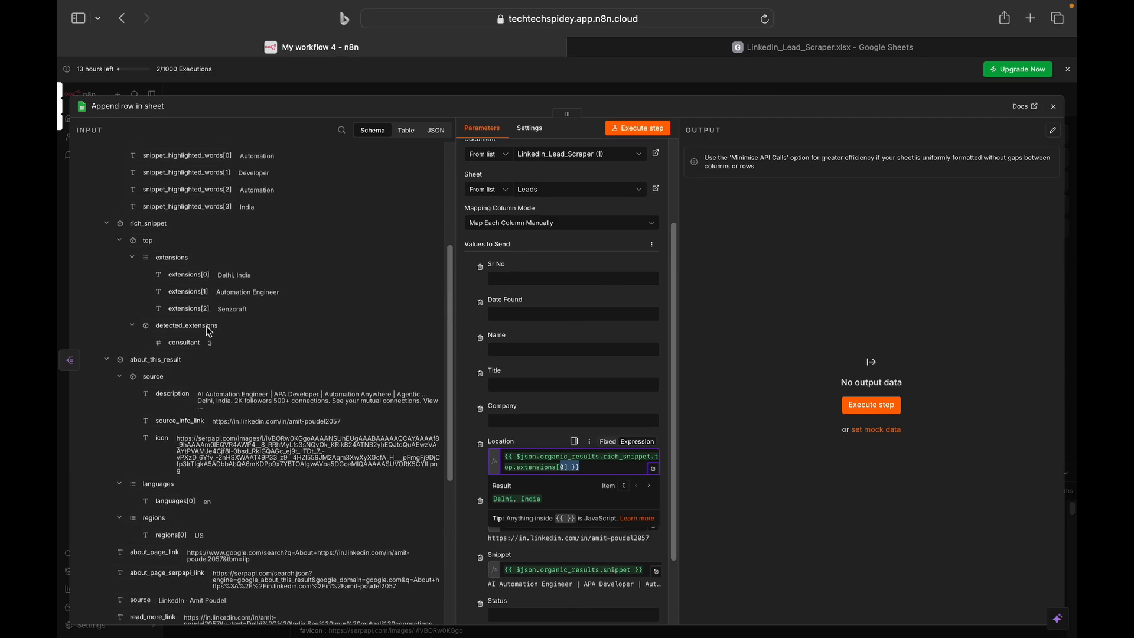
pyautogui.moveTo(183, 310); pyautogui.dragTo(538, 425)
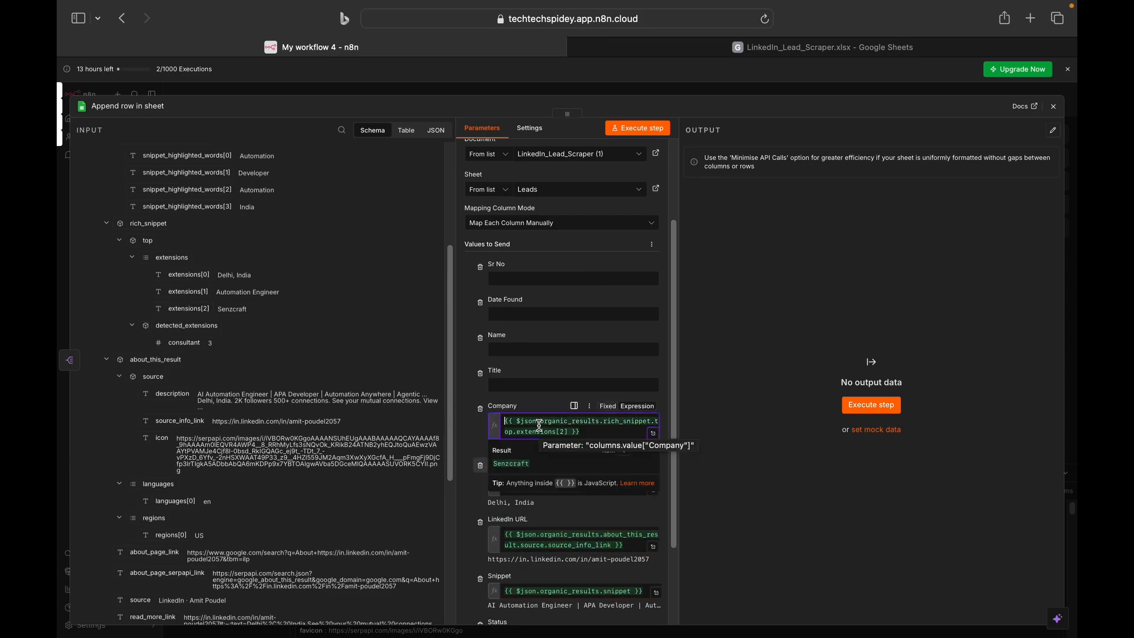
# Step: Map the Name column to organic_results.title from the Split Out data
pyautogui.scroll(3, 276, 343)
pyautogui.scroll(1, 278, 345)
pyautogui.scroll(1, 279, 345)
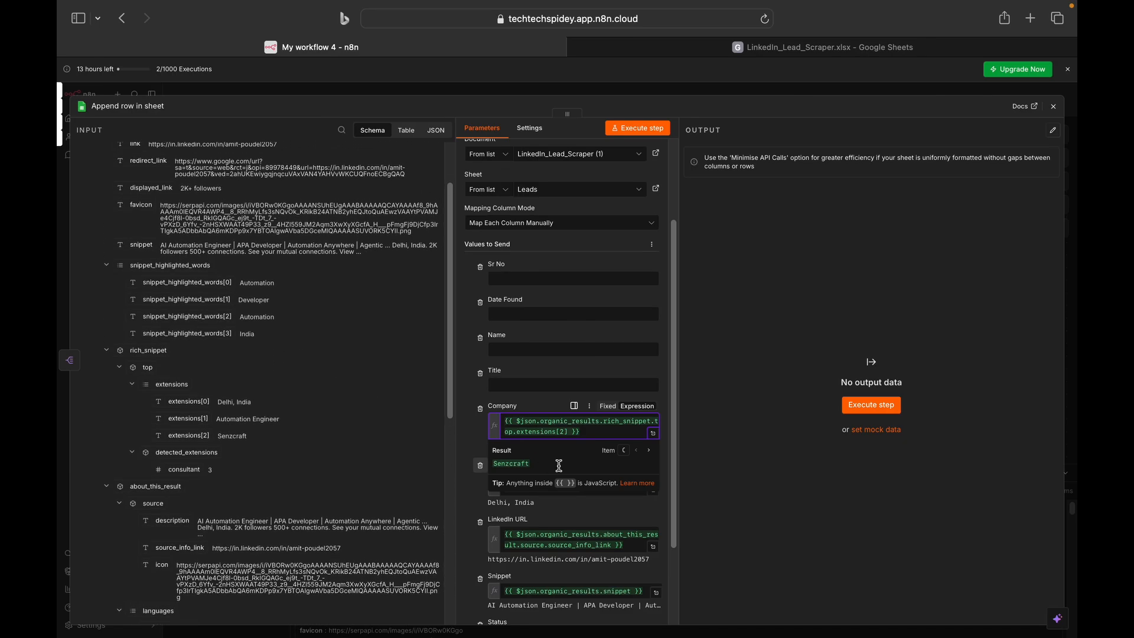
pyautogui.scroll(3, 359, 324)
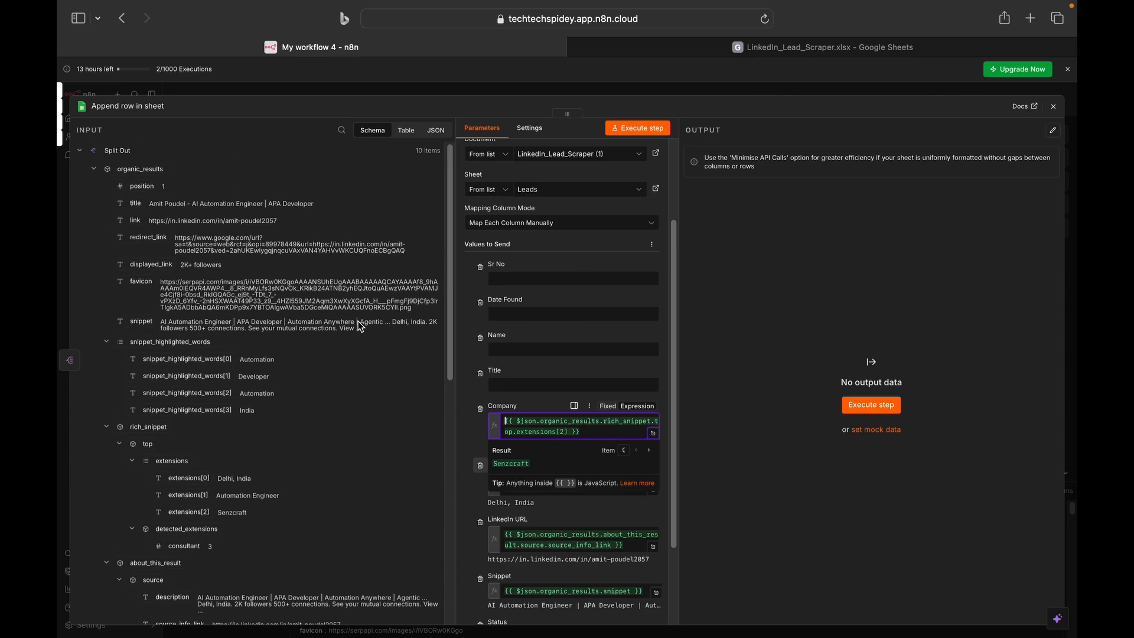
pyautogui.click(135, 203)
pyautogui.moveTo(136, 204); pyautogui.dragTo(518, 350)
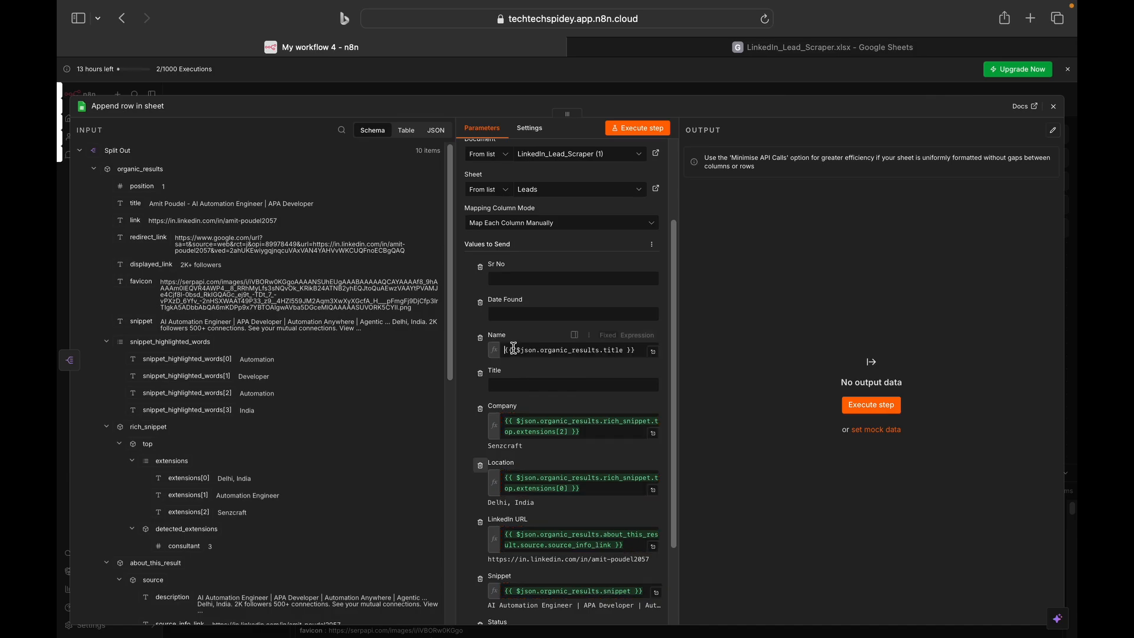
# Step: Expand the variables and context data and map the Date Found column to $today
pyautogui.scroll(-15, 227, 267)
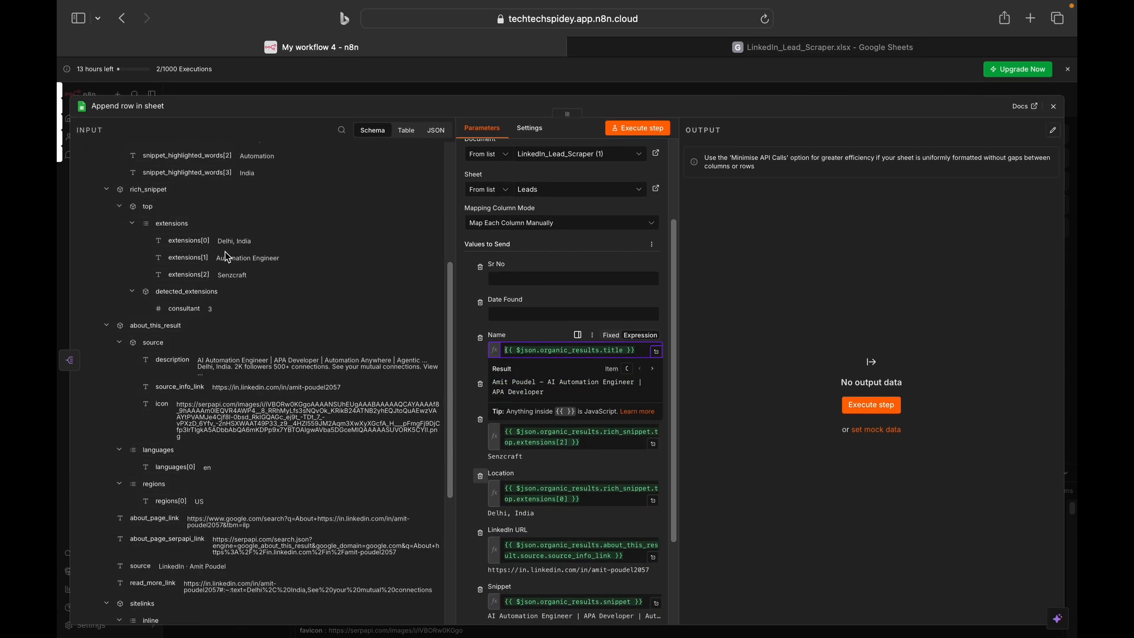
pyautogui.scroll(-3, 227, 260)
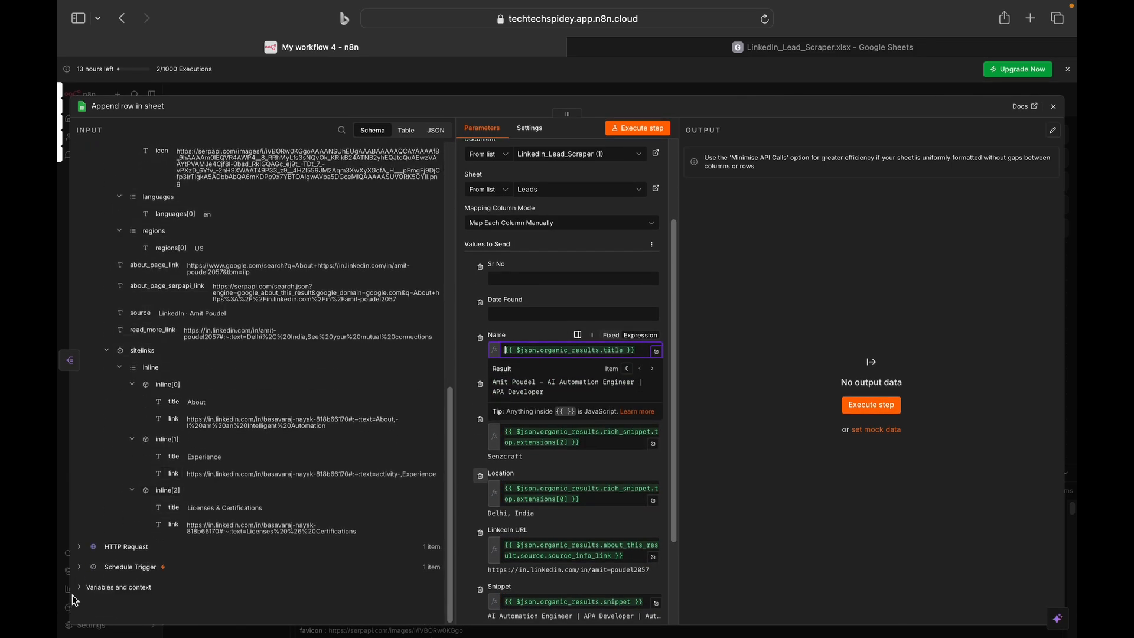
pyautogui.click(79, 587)
pyautogui.scroll(-3, 142, 531)
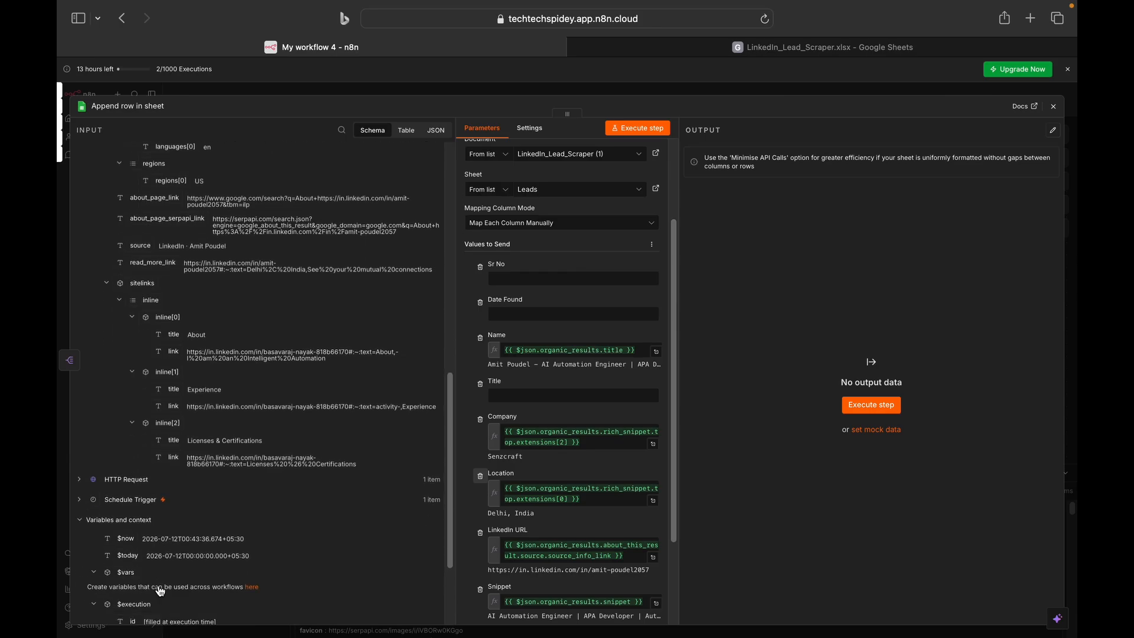
pyautogui.scroll(-2, 155, 515)
pyautogui.moveTo(121, 493); pyautogui.dragTo(526, 313)
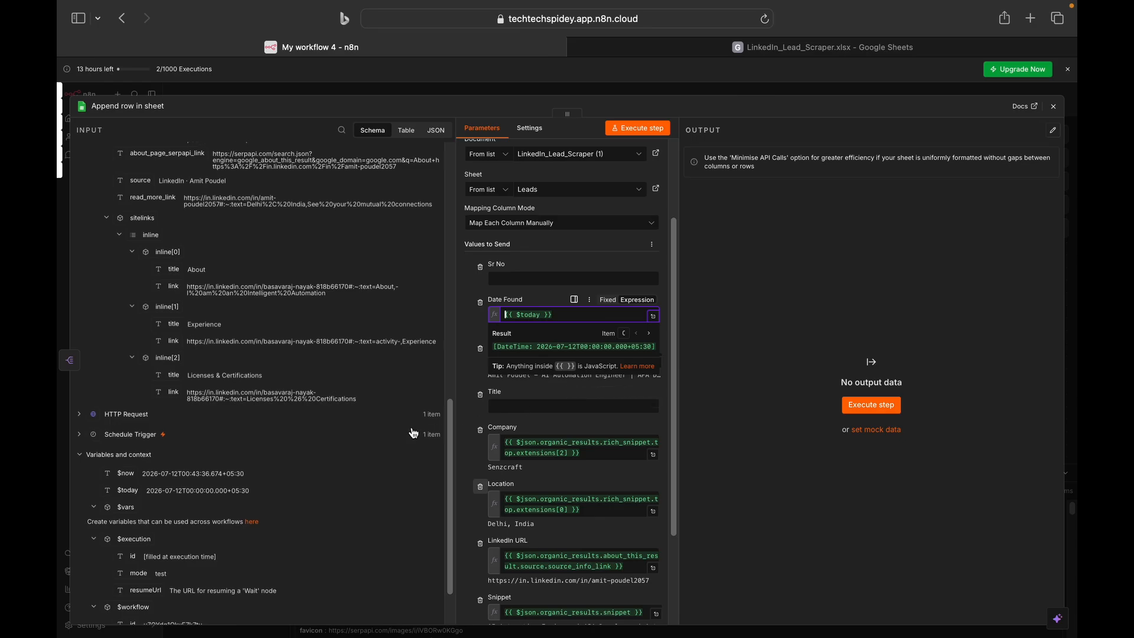
# Step: Review the column mappings of the append node and execute the node to append the leads
pyautogui.scroll(-3, 414, 433)
pyautogui.scroll(-3, 482, 486)
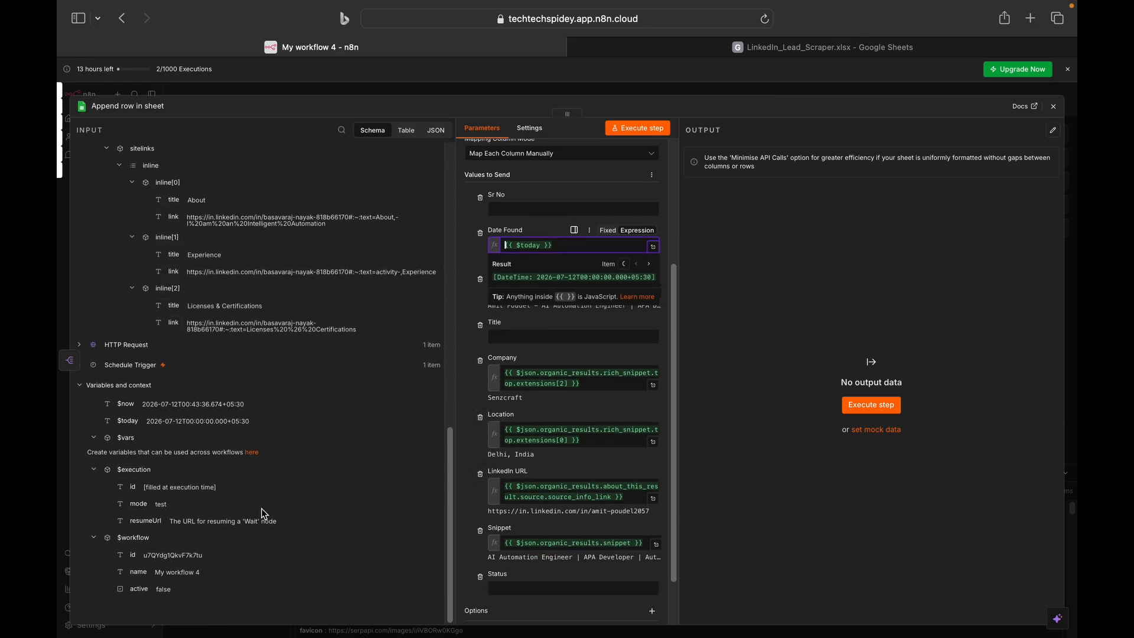
pyautogui.scroll(5, 470, 486)
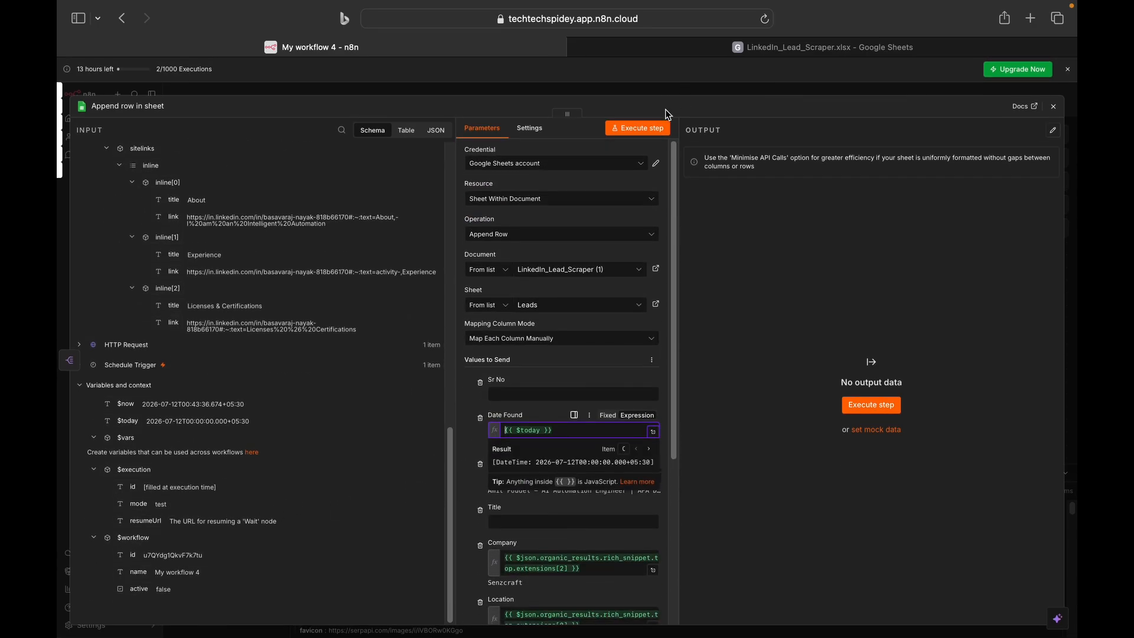
pyautogui.click(657, 131)
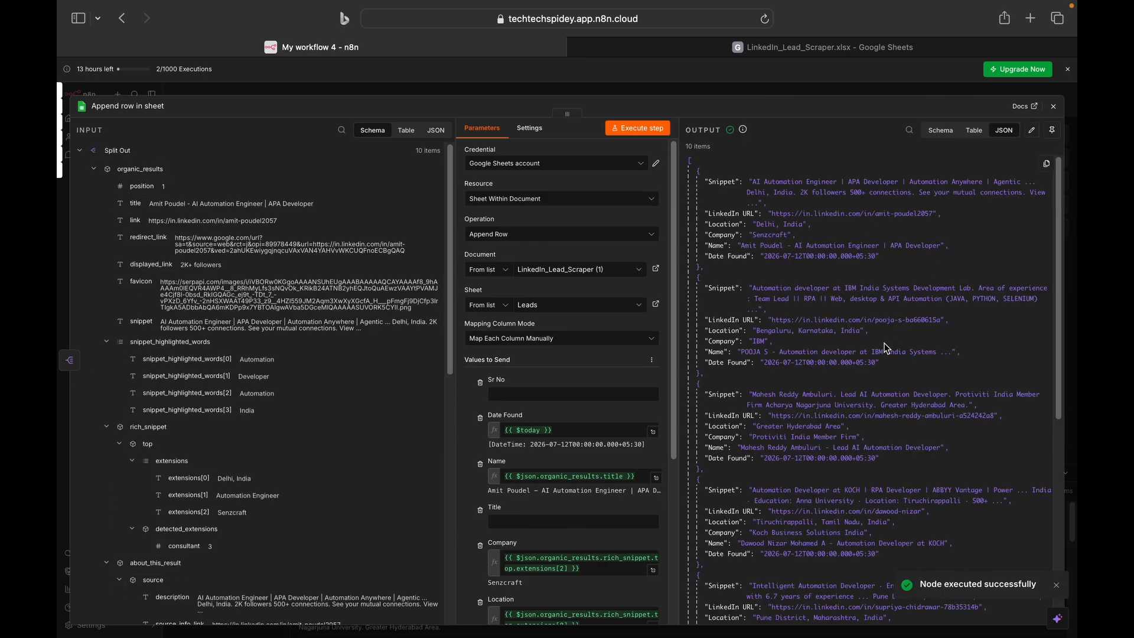
# Step: Switch to Google Sheets and locate the newly appended rows on the Leads sheet of LinkedIn_Lead_Scraper (1)
pyautogui.click(802, 48)
pyautogui.scroll(-5, 615, 393)
pyautogui.scroll(5, 613, 393)
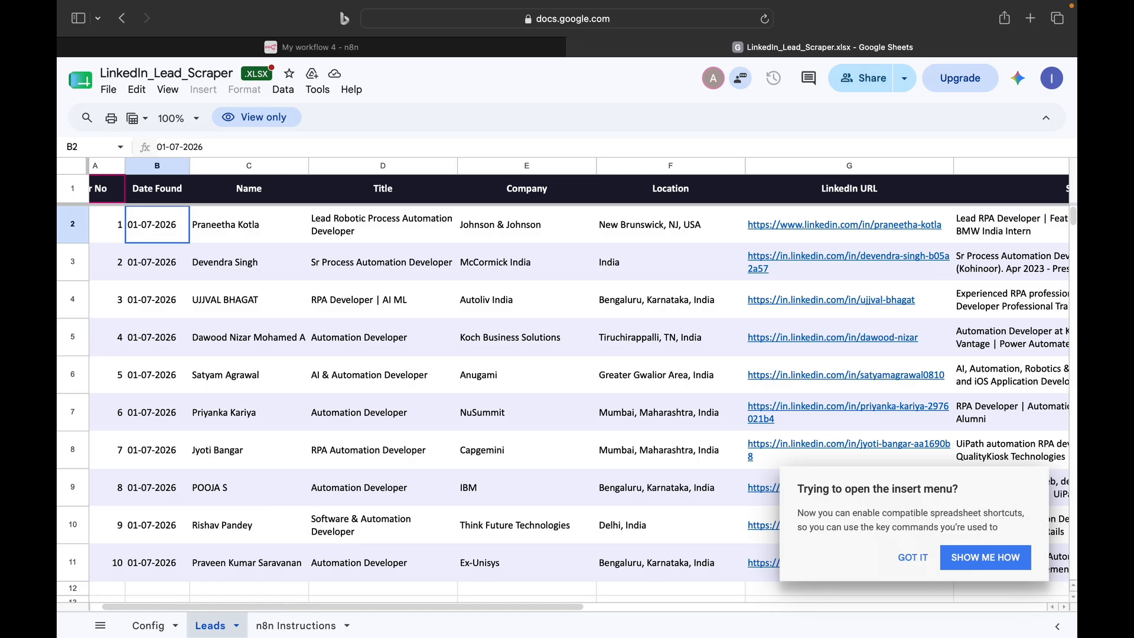
pyautogui.press('super+Tab')
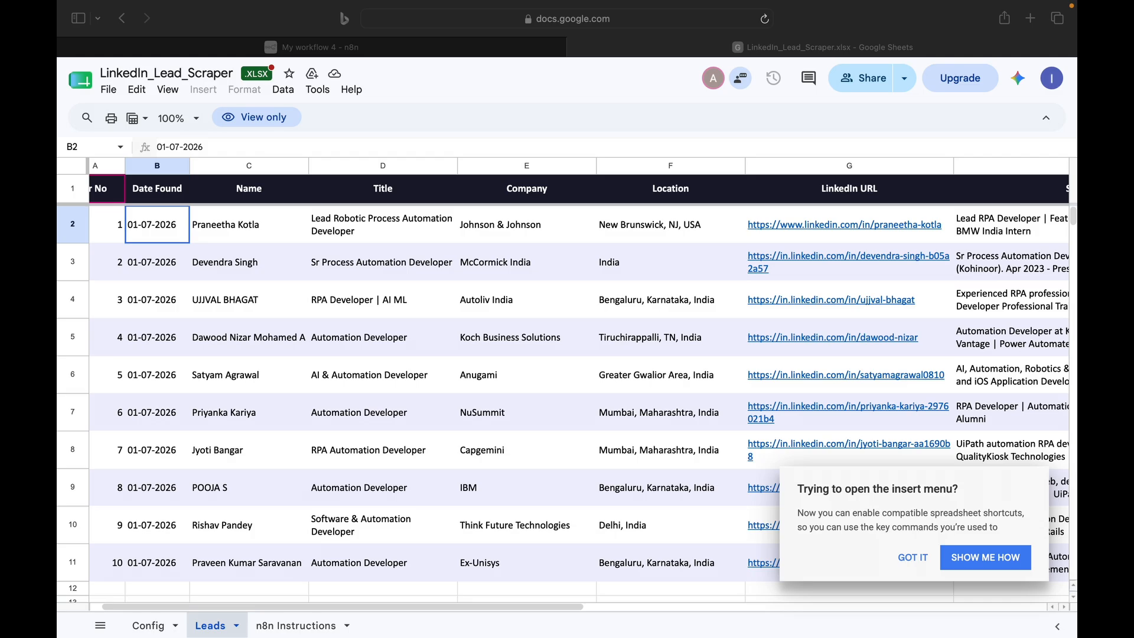
pyautogui.moveTo(532, 373); pyautogui.dragTo(448, 358)
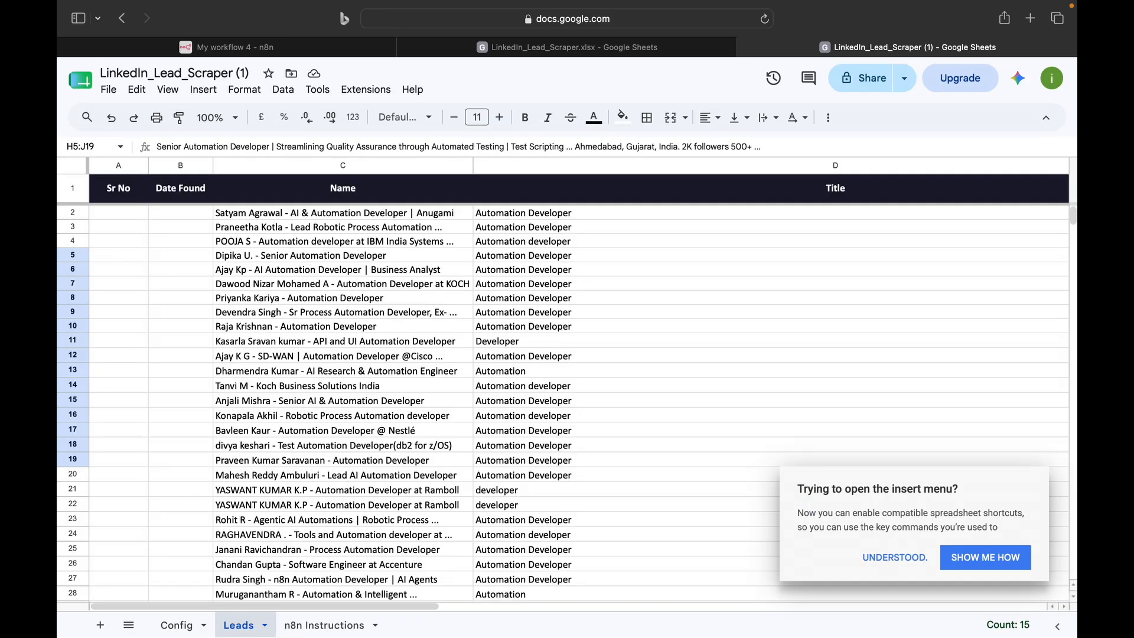
pyautogui.scroll(20, 562, 402)
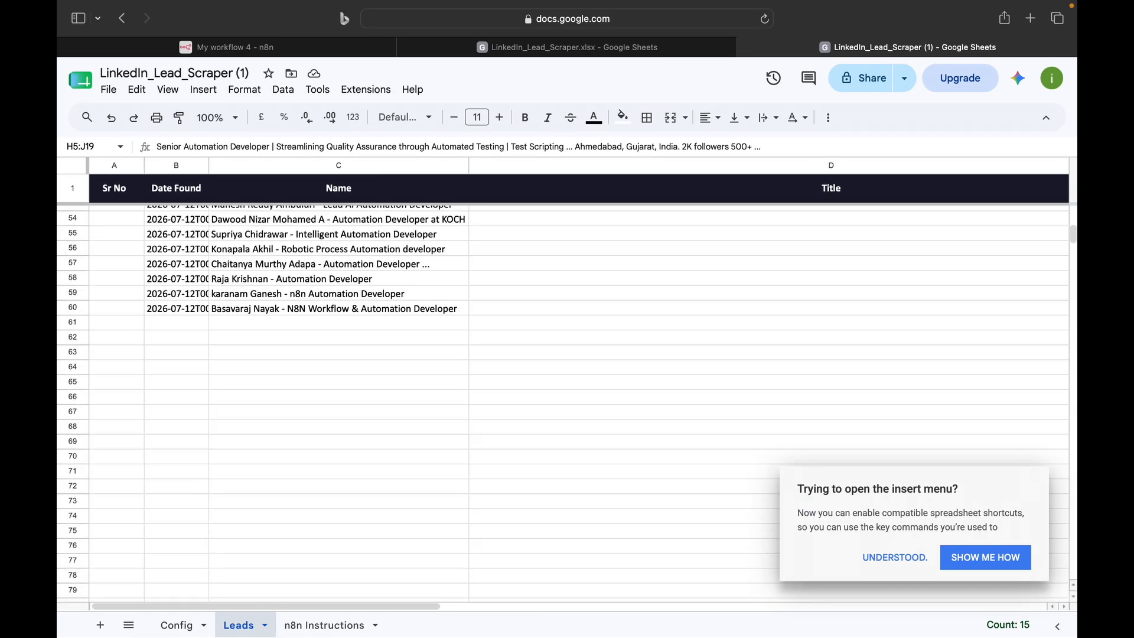
pyautogui.scroll(2, 59, 306)
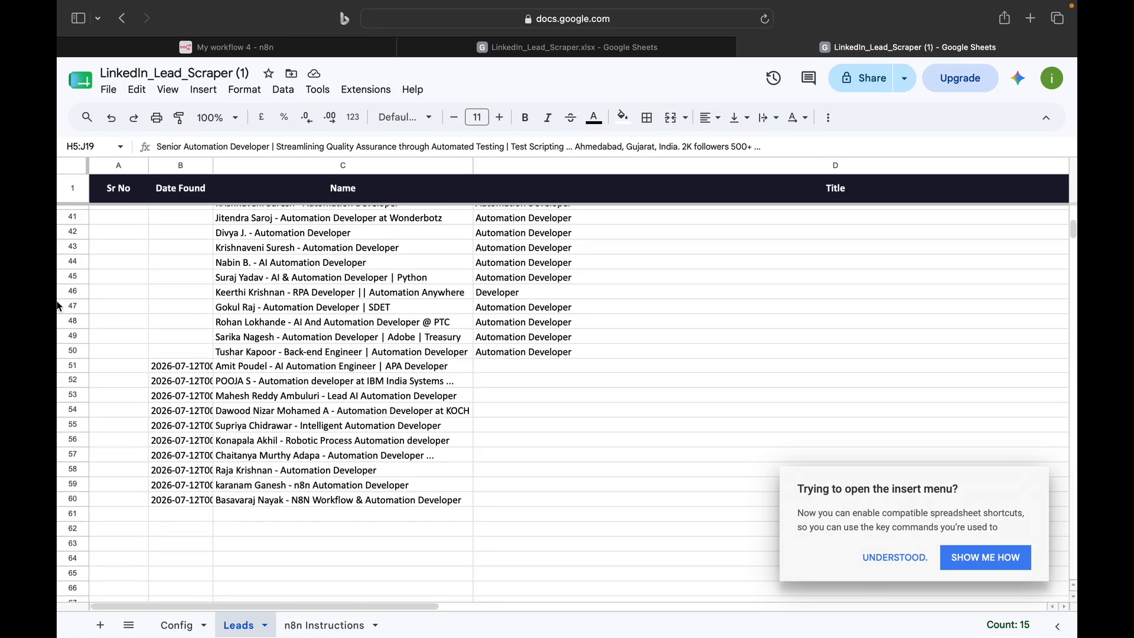
# Step: Examine the Date Found, Company, Location, LinkedIn URL and Snippet columns of the appended lead rows
pyautogui.click(170, 415)
pyautogui.hscroll(15, 447, 467)
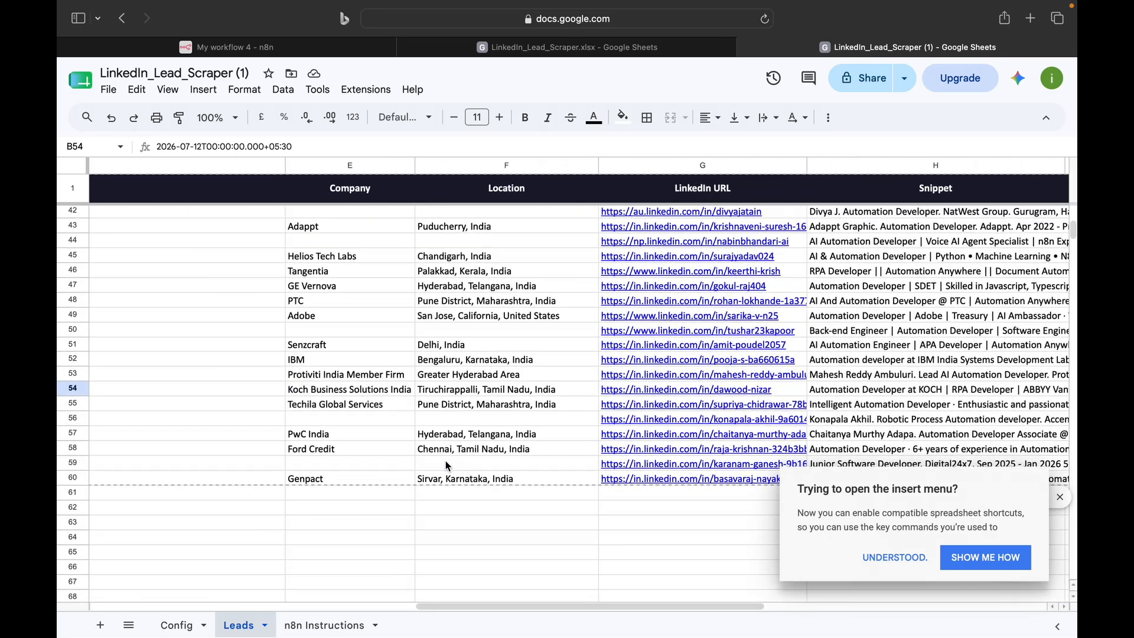
pyautogui.click(339, 479)
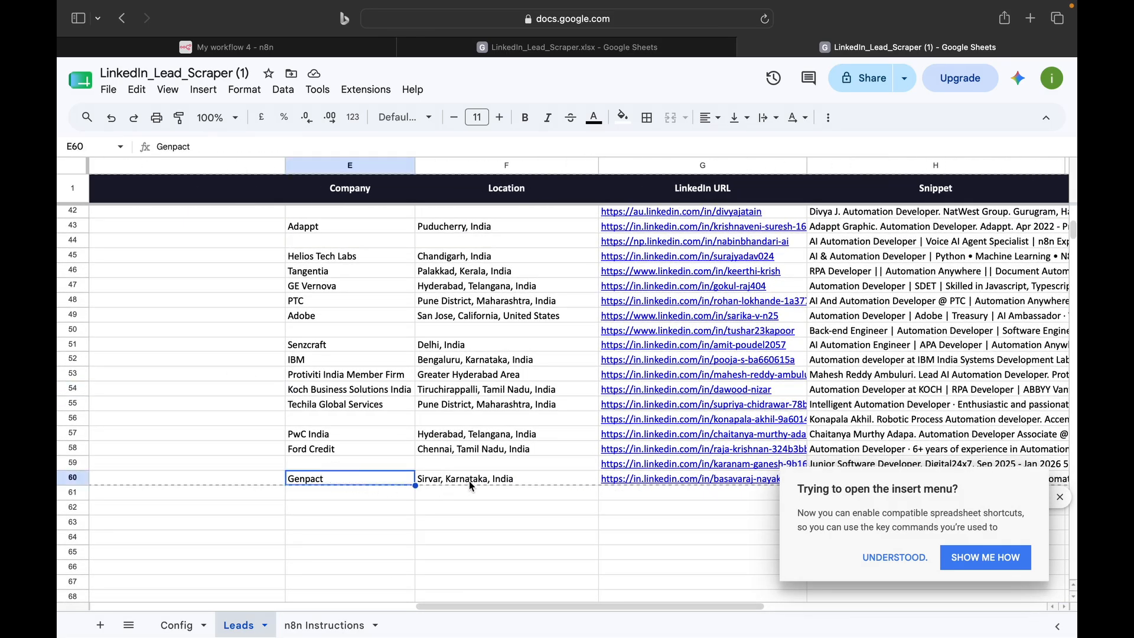
pyautogui.click(504, 478)
pyautogui.hscroll(5, 503, 477)
pyautogui.scroll(1, 503, 477)
pyautogui.click(559, 479)
pyautogui.click(665, 495)
pyautogui.hscroll(10, 665, 495)
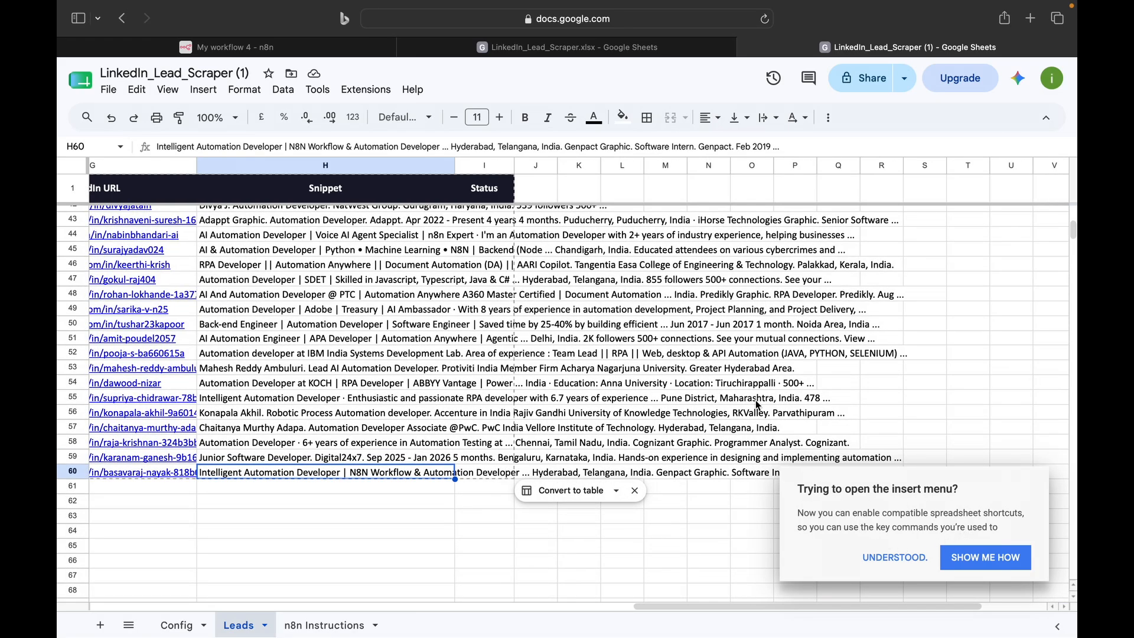
pyautogui.hscroll(-10, 757, 404)
pyautogui.scroll(-1, 757, 404)
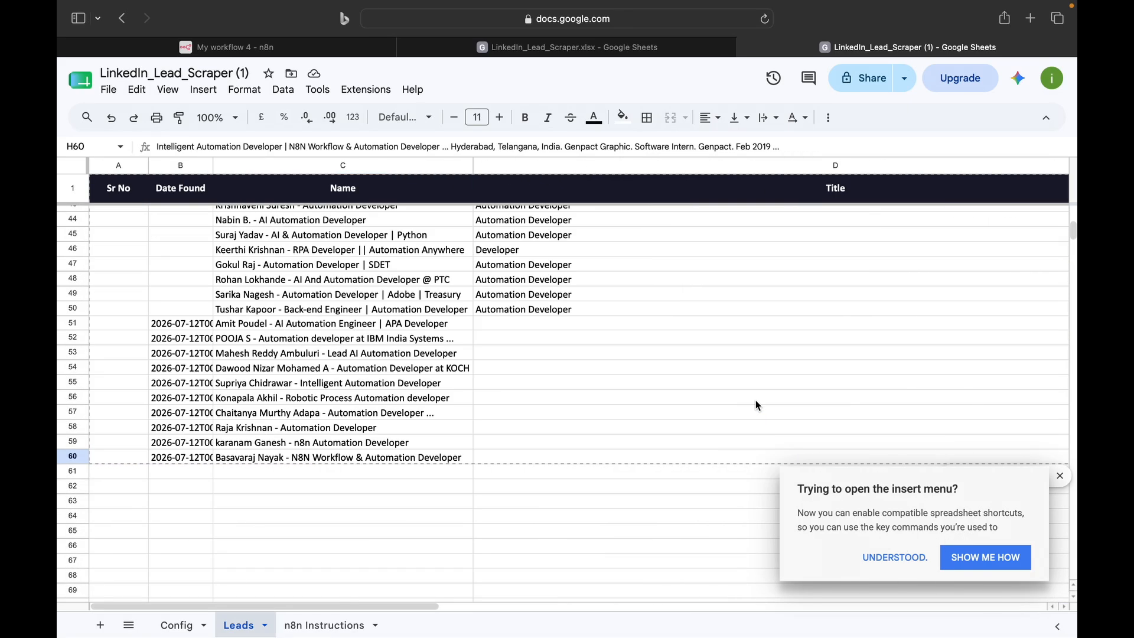
pyautogui.scroll(8, 757, 405)
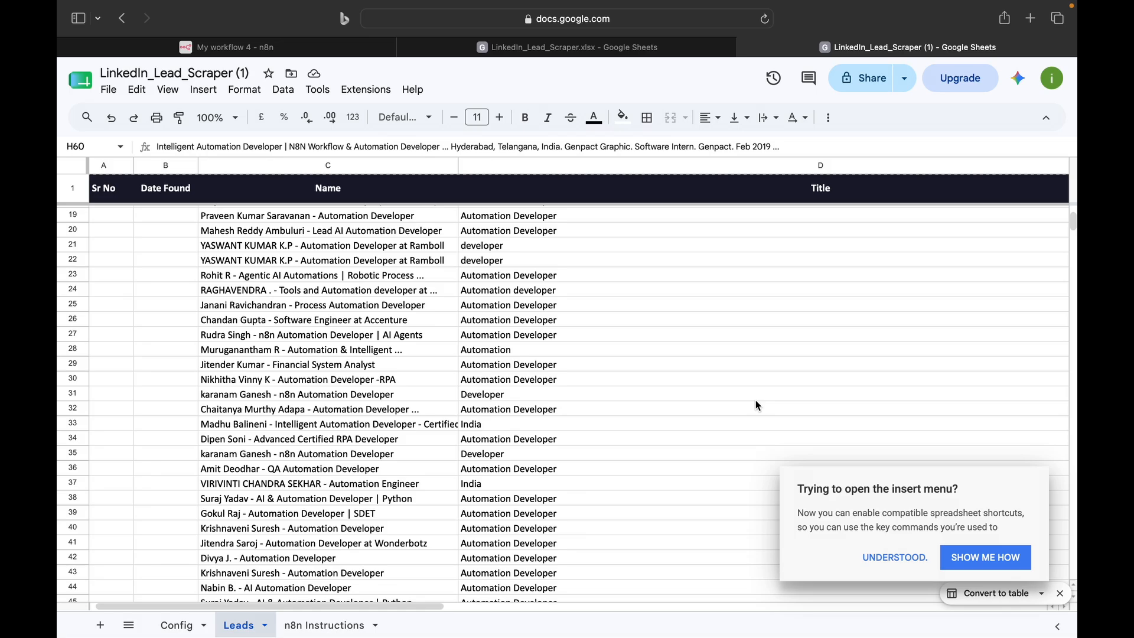
# Step: Close the HTTP Request node in the n8n workflow and review the start values in the Code in JavaScript node
pyautogui.moveTo(837, 3)
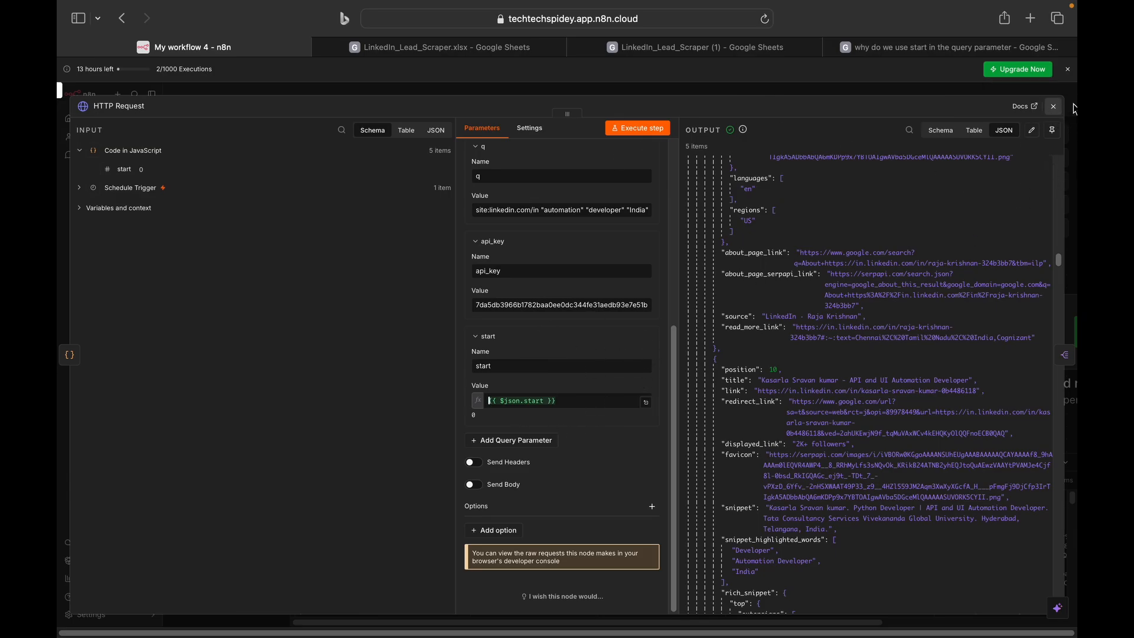
pyautogui.click(1055, 108)
pyautogui.click(594, 341)
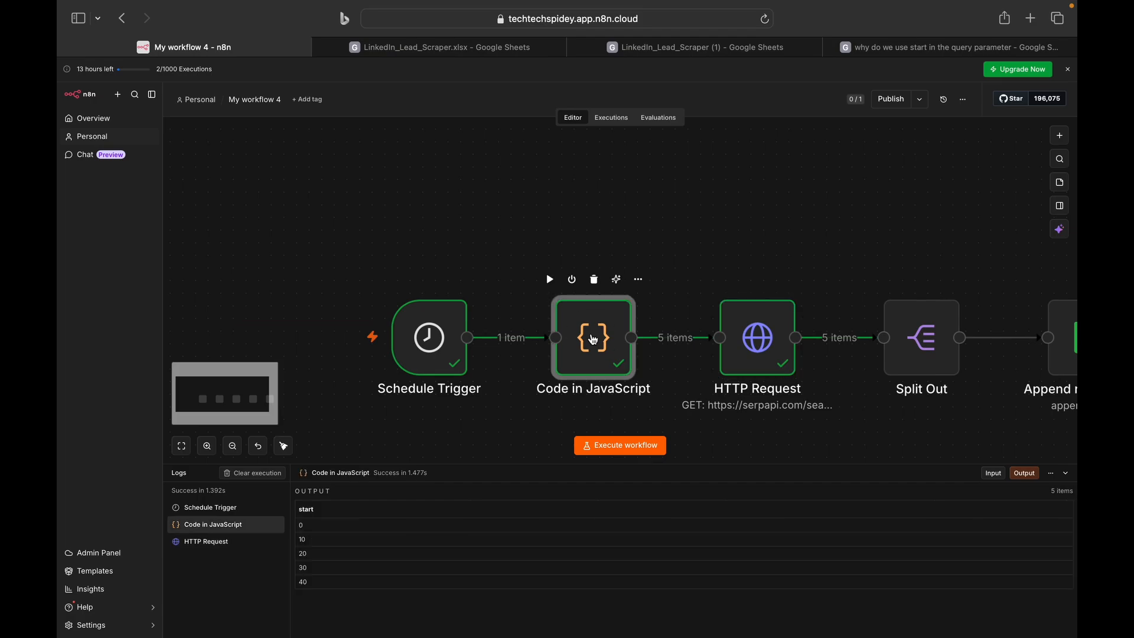
pyautogui.doubleClick(594, 341)
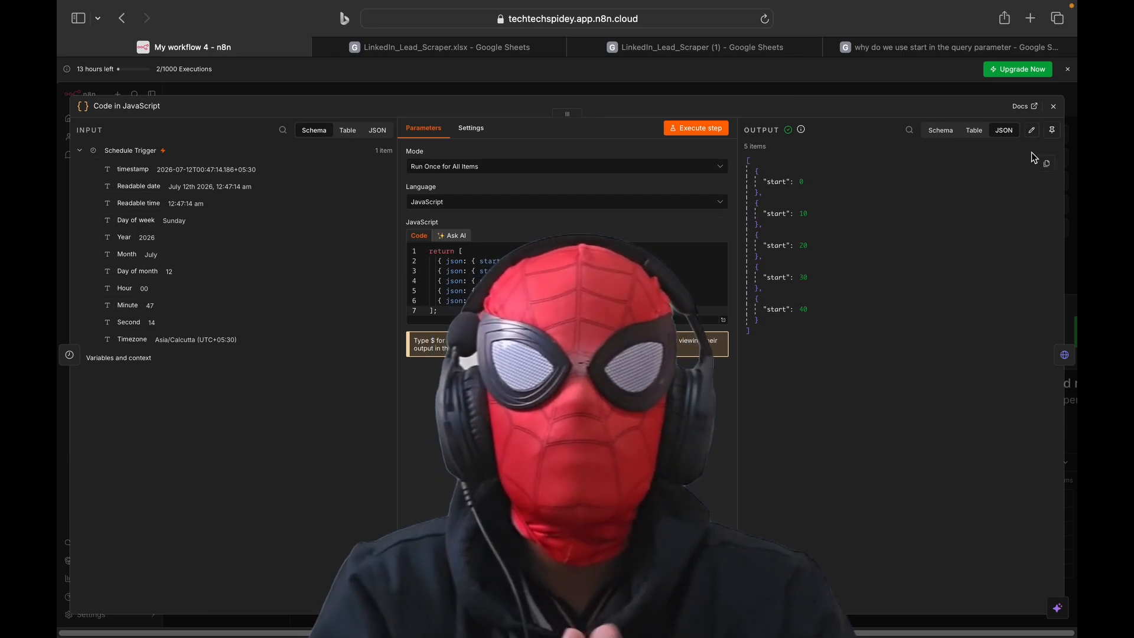
pyautogui.click(1055, 109)
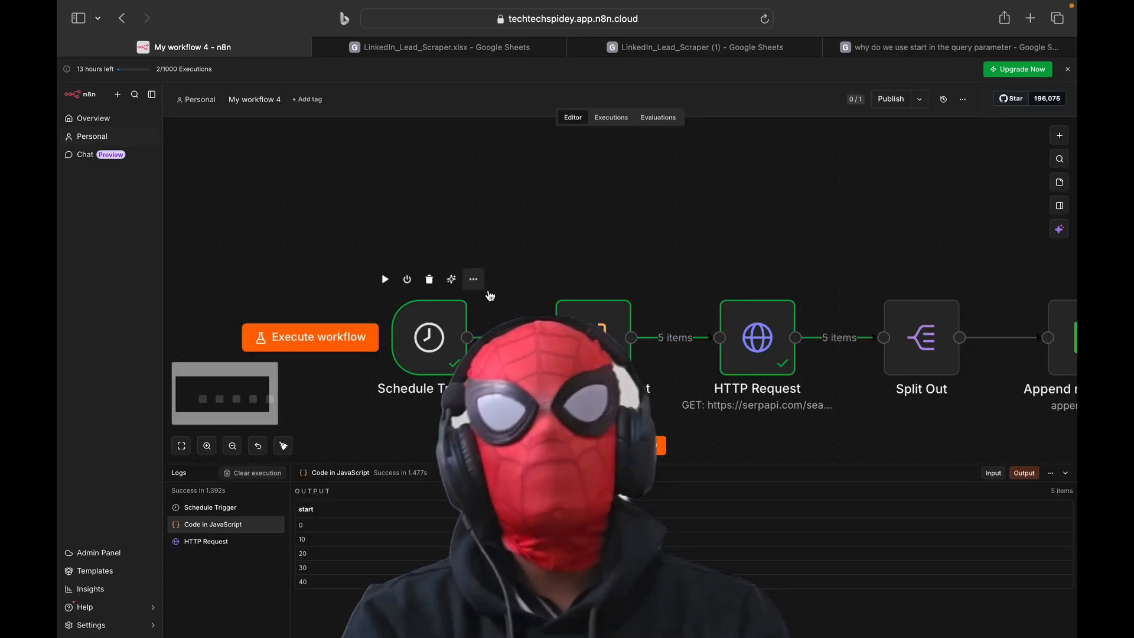